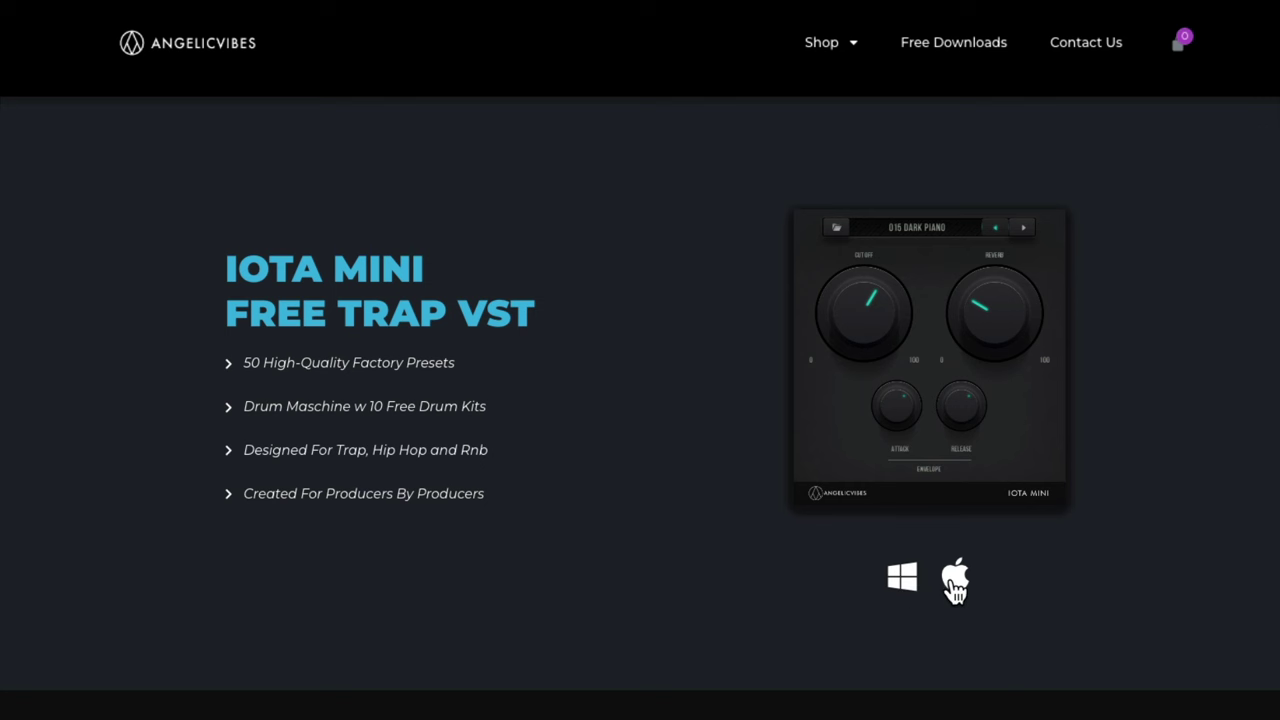
Choose the Apple (Mac) download under the Iota Mini banner to bring up the email download form.
click(953, 580)
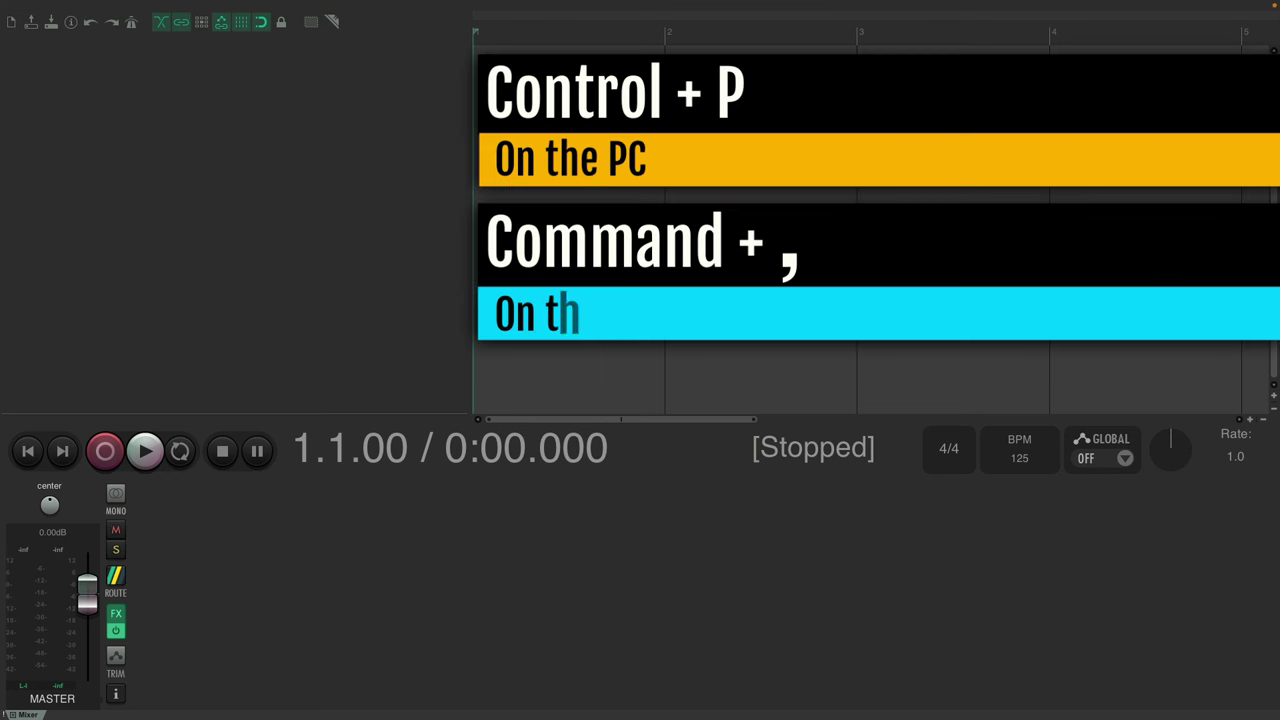
Enable MIDI Keyboard (BT) as an input under Audio > MIDI Devices and save preferences.
key(super+comma)
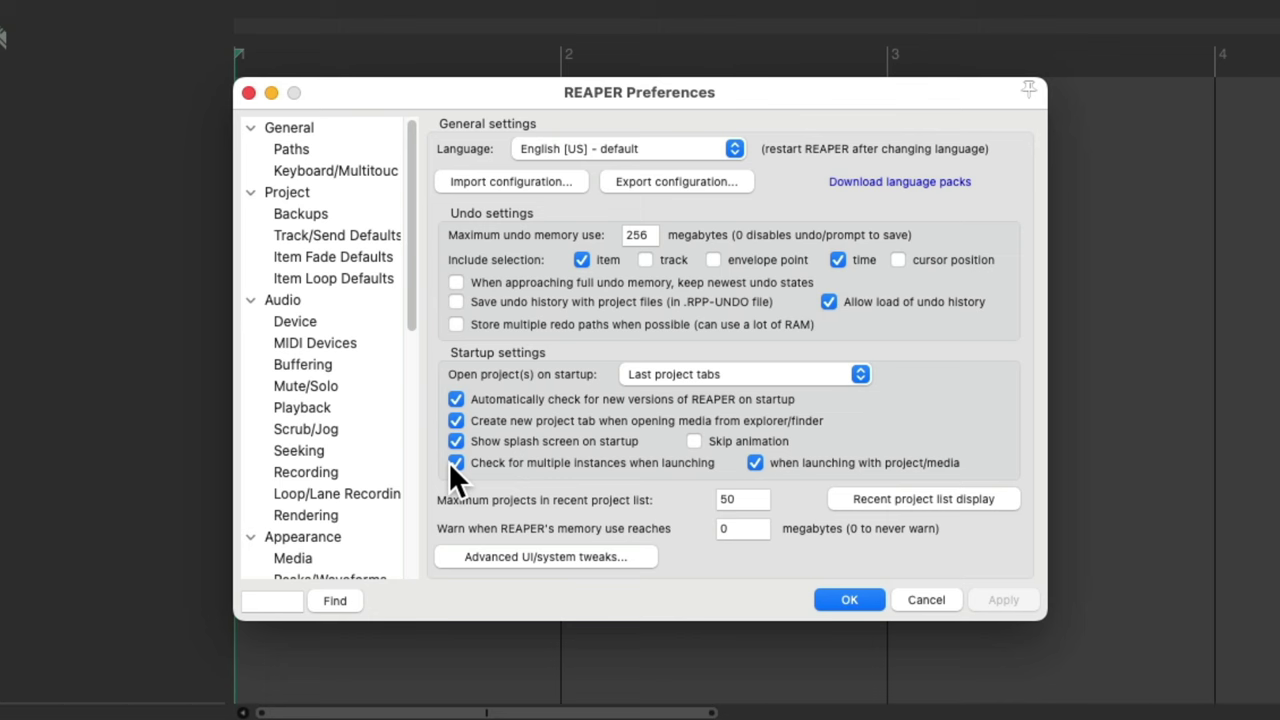
click(350, 323)
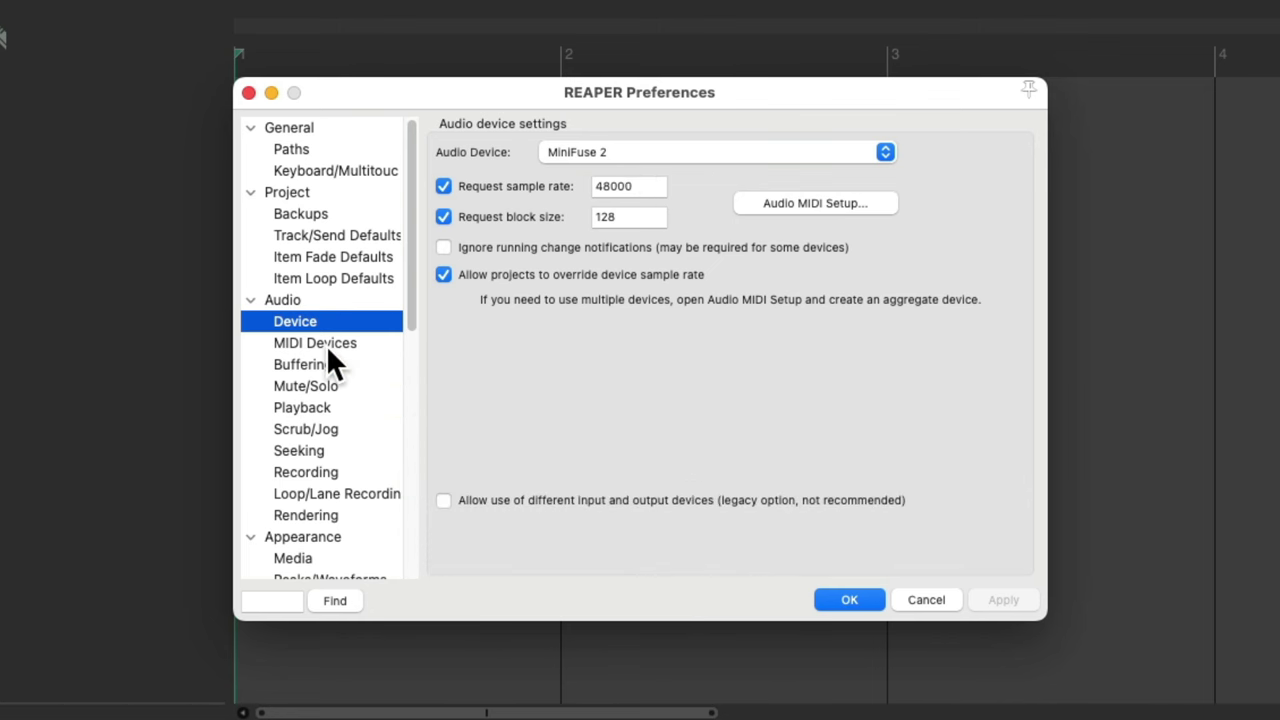
click(358, 343)
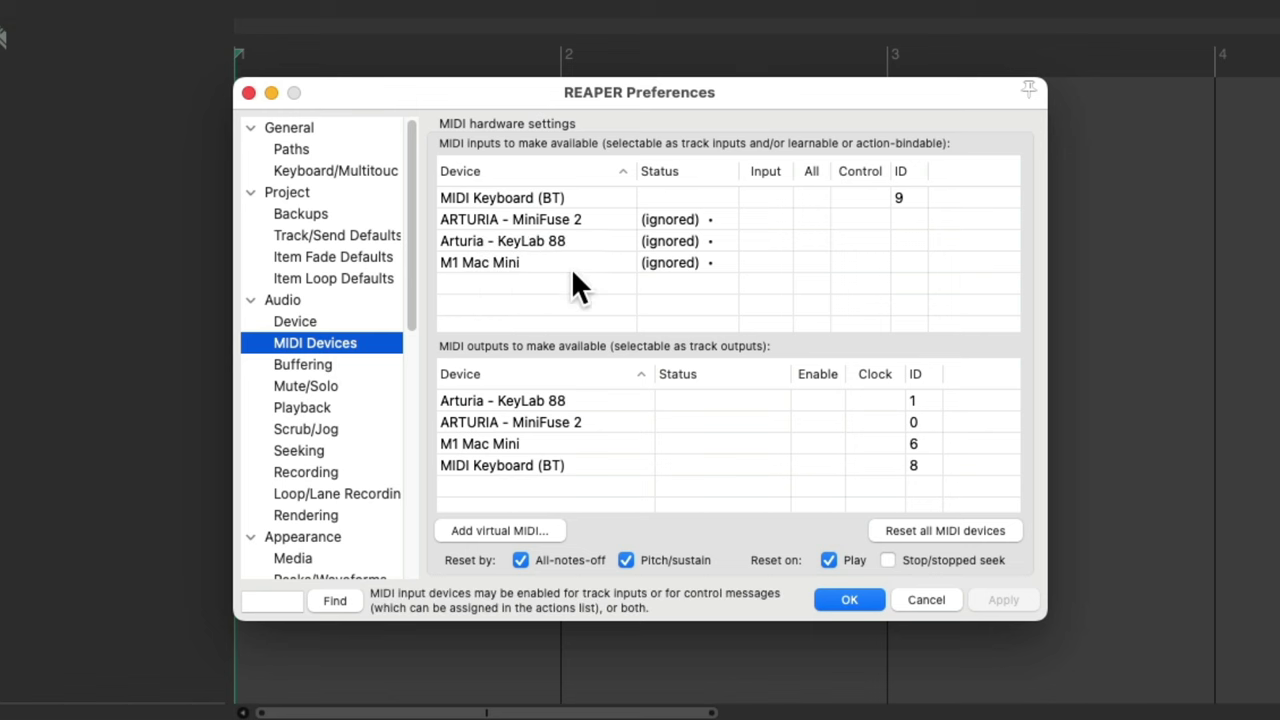
double_click(594, 196)
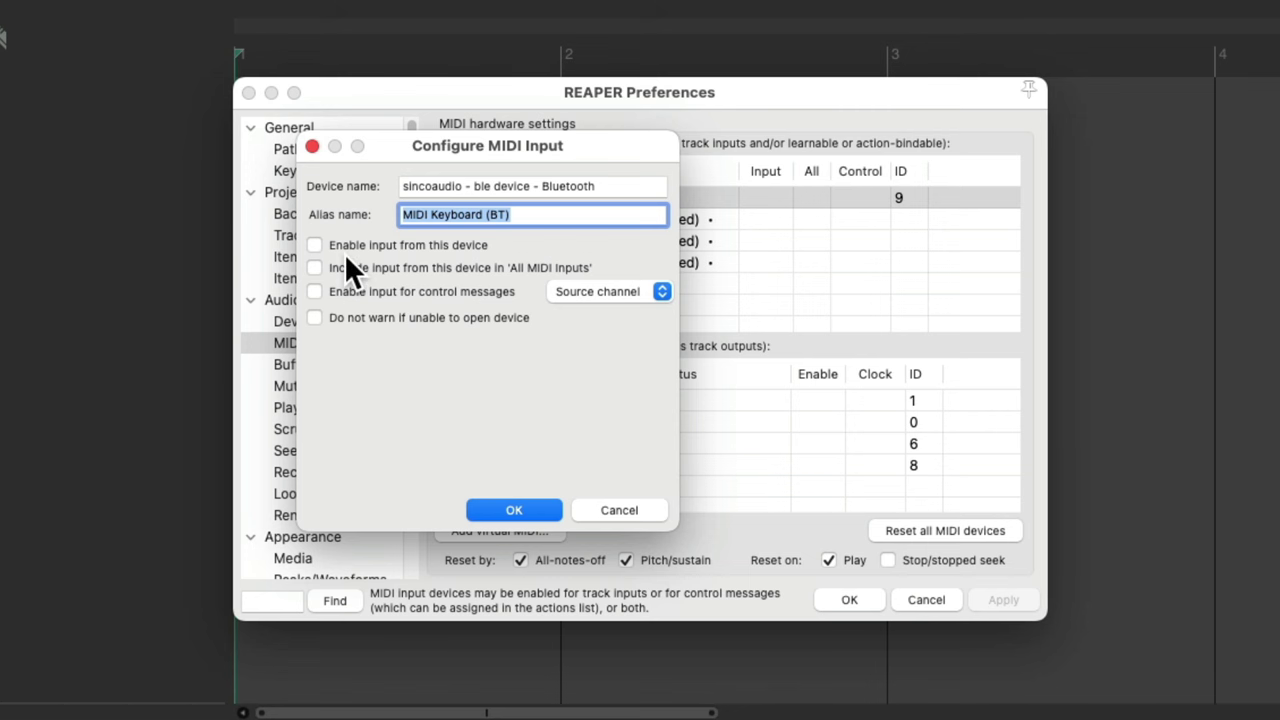
click(521, 512)
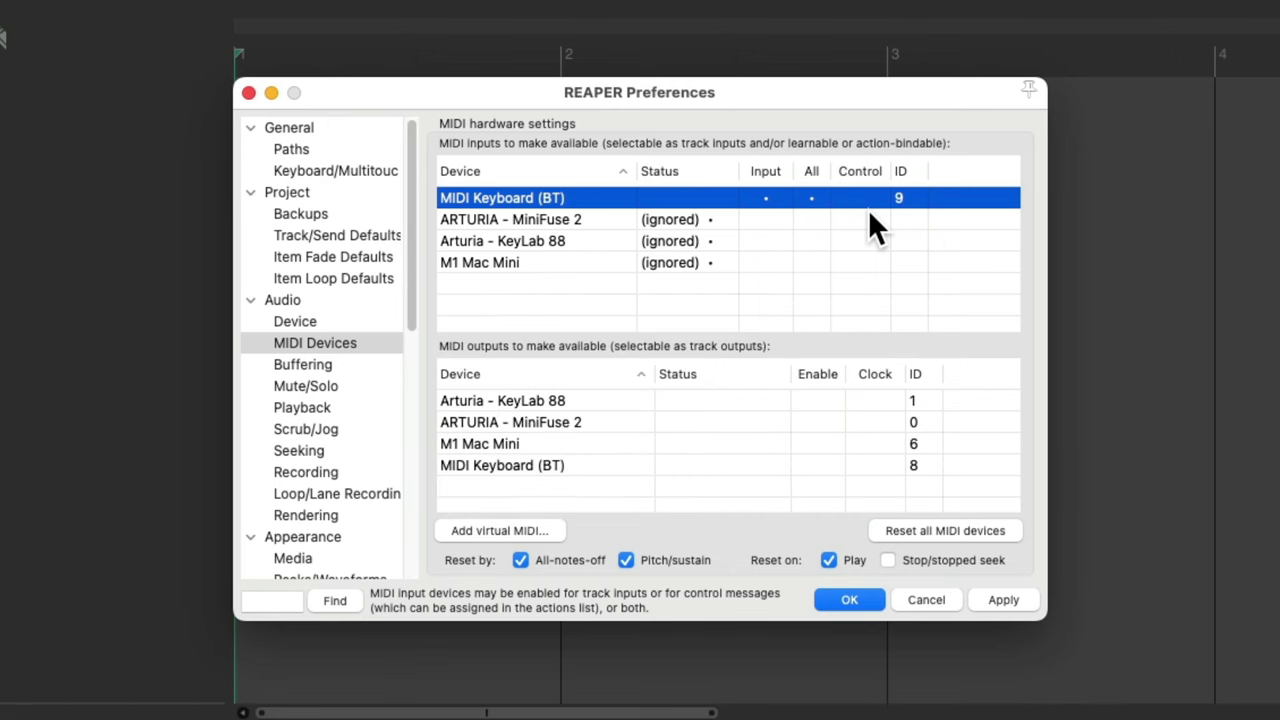
click(849, 599)
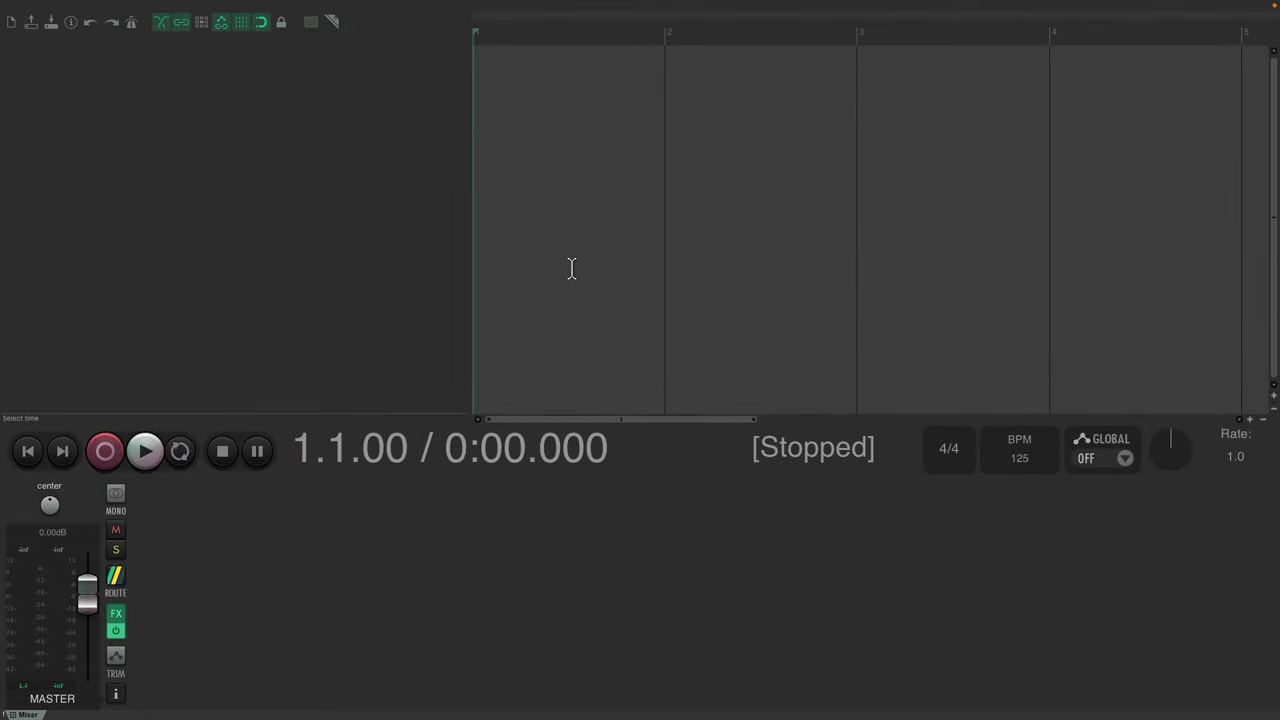
Add a new track named Drums and arm it for recording.
double_click(312, 162)
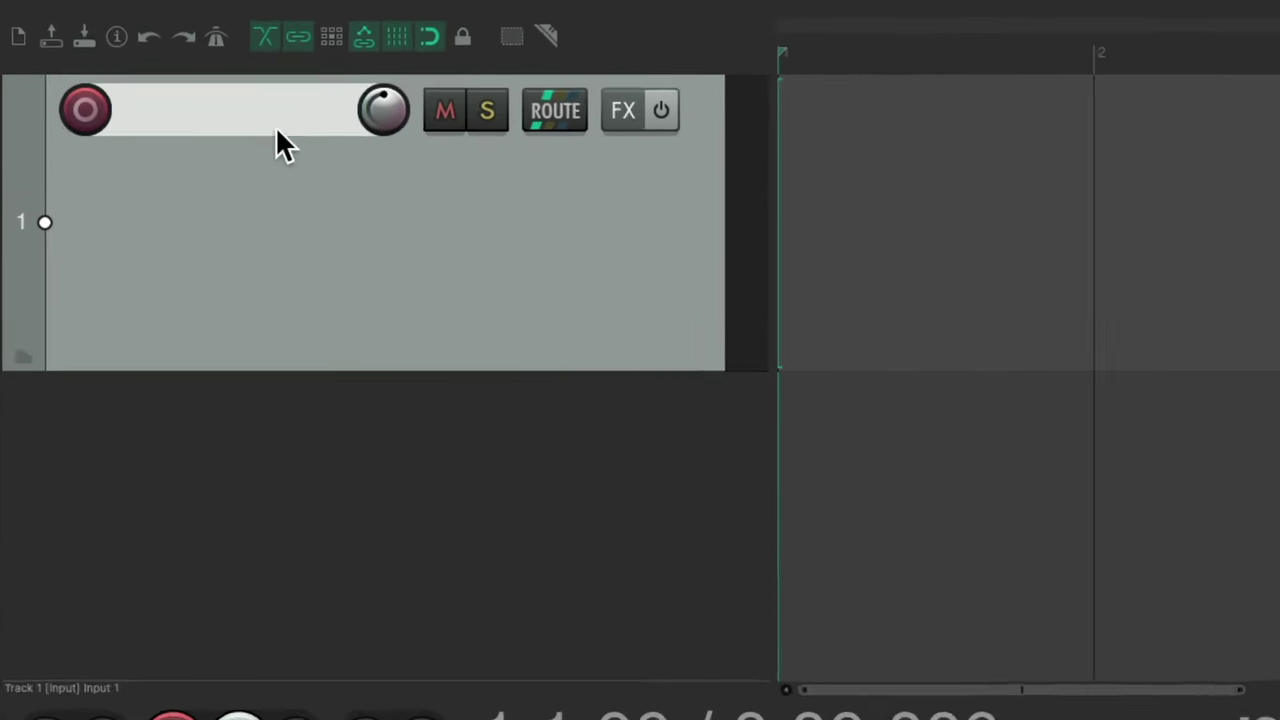
double_click(168, 76)
text(Drums)
key(Return)
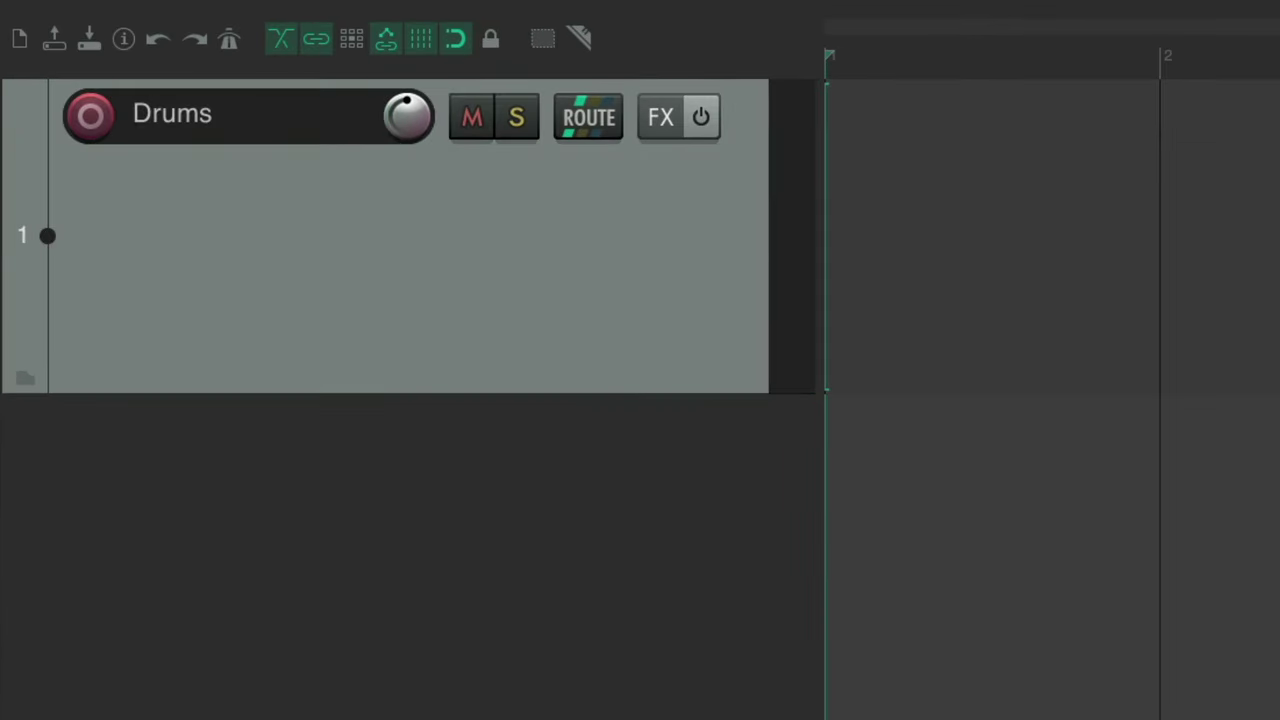
click(98, 117)
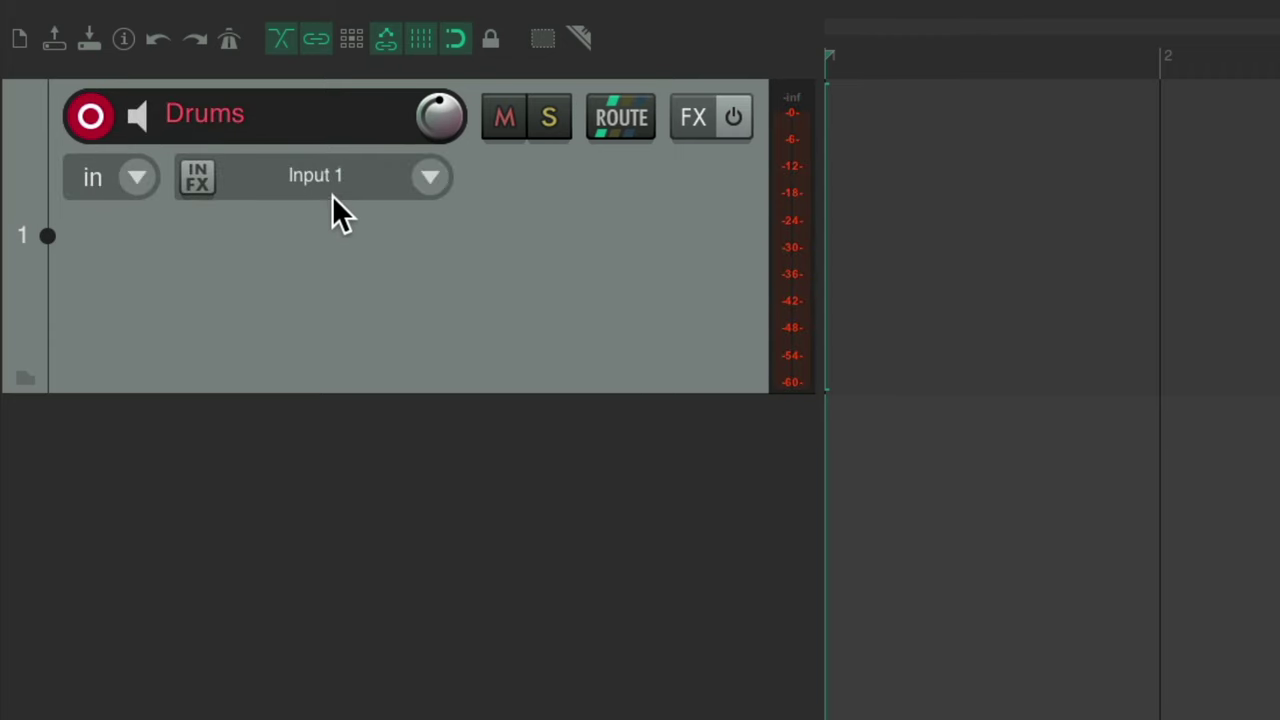
Point the Drums track input to Input: MIDI > All MIDI Inputs.
click(428, 182)
mouse_move(577, 203)
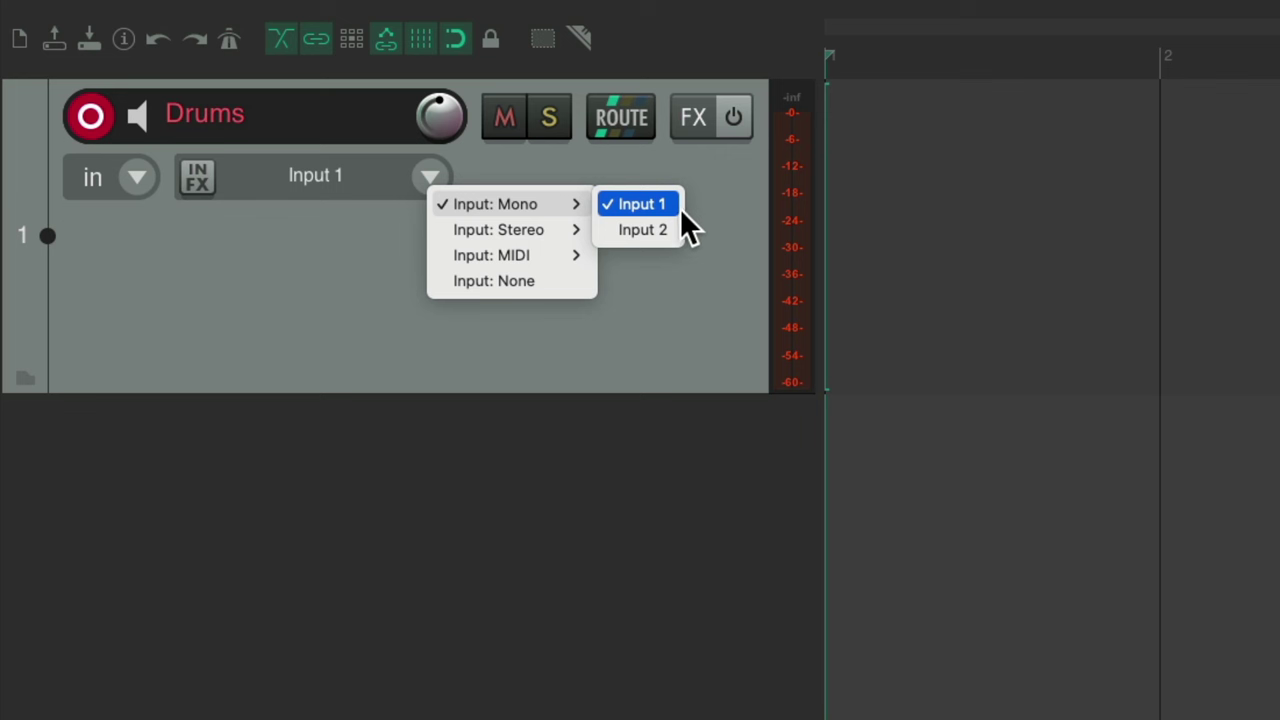
mouse_move(553, 252)
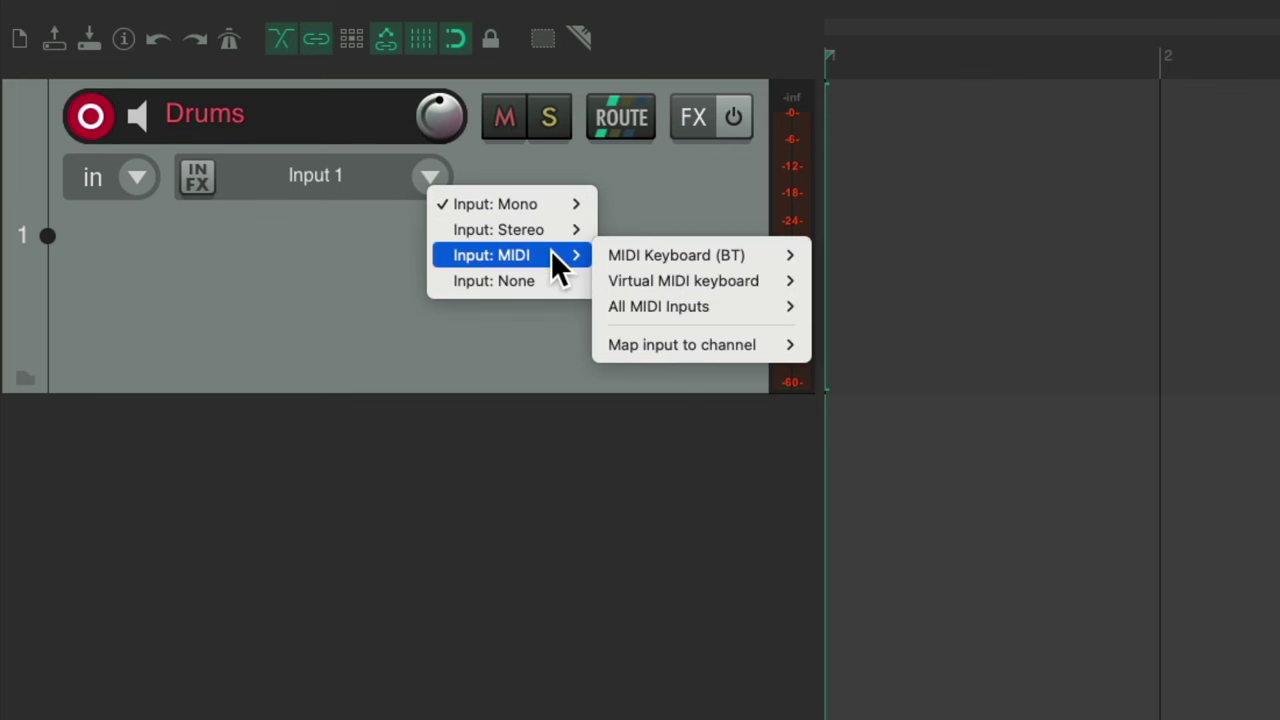
mouse_move(620, 252)
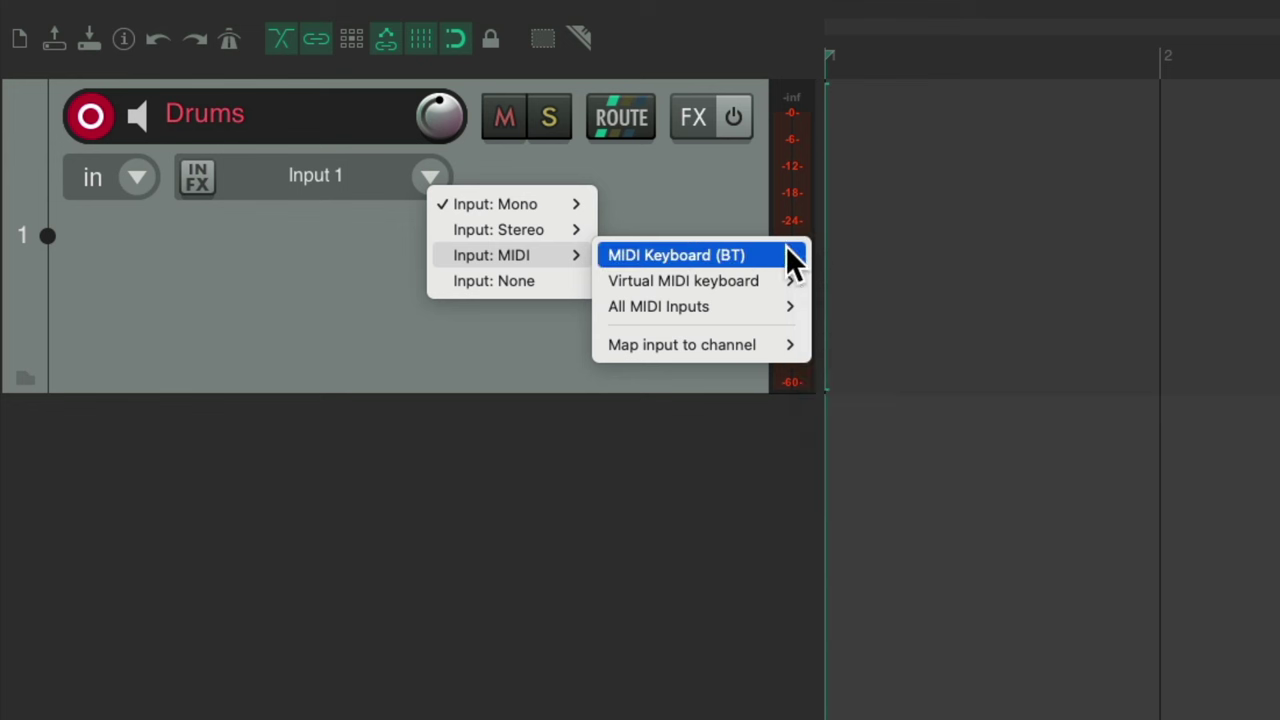
mouse_move(759, 307)
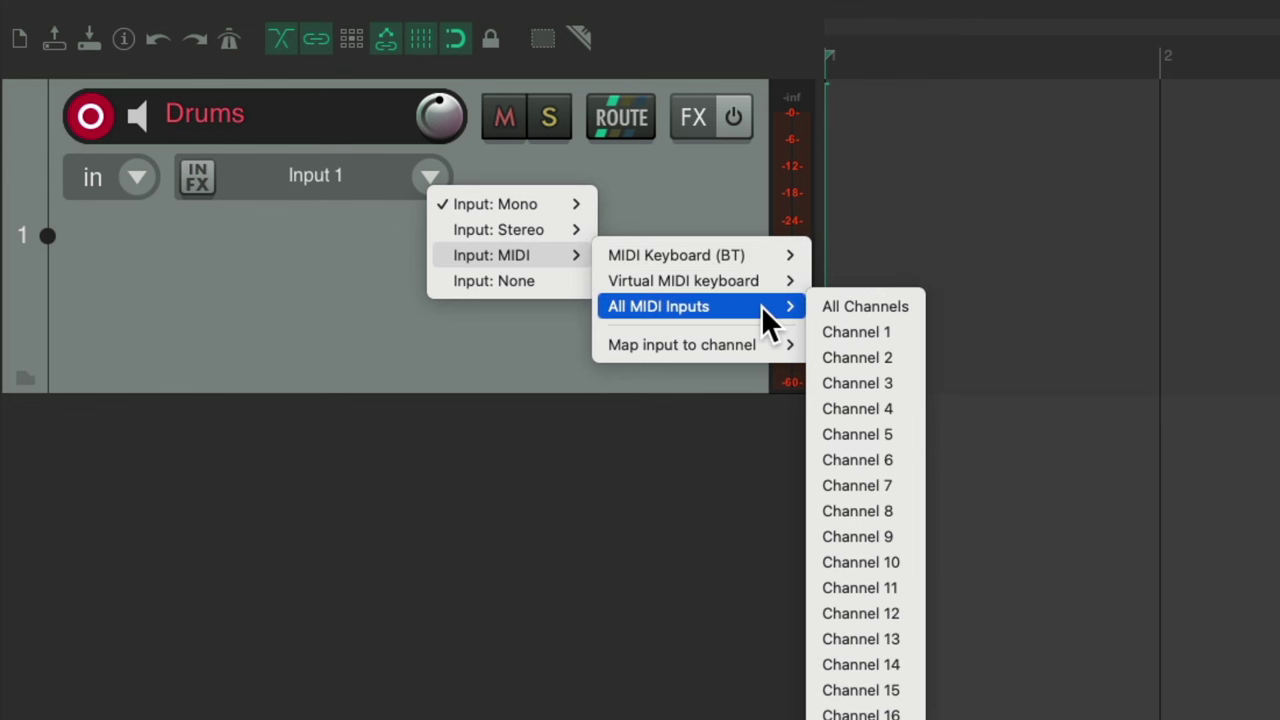
mouse_move(757, 277)
Take MIDI from all channels and show the Virtual MIDI Keyboard.
click(826, 310)
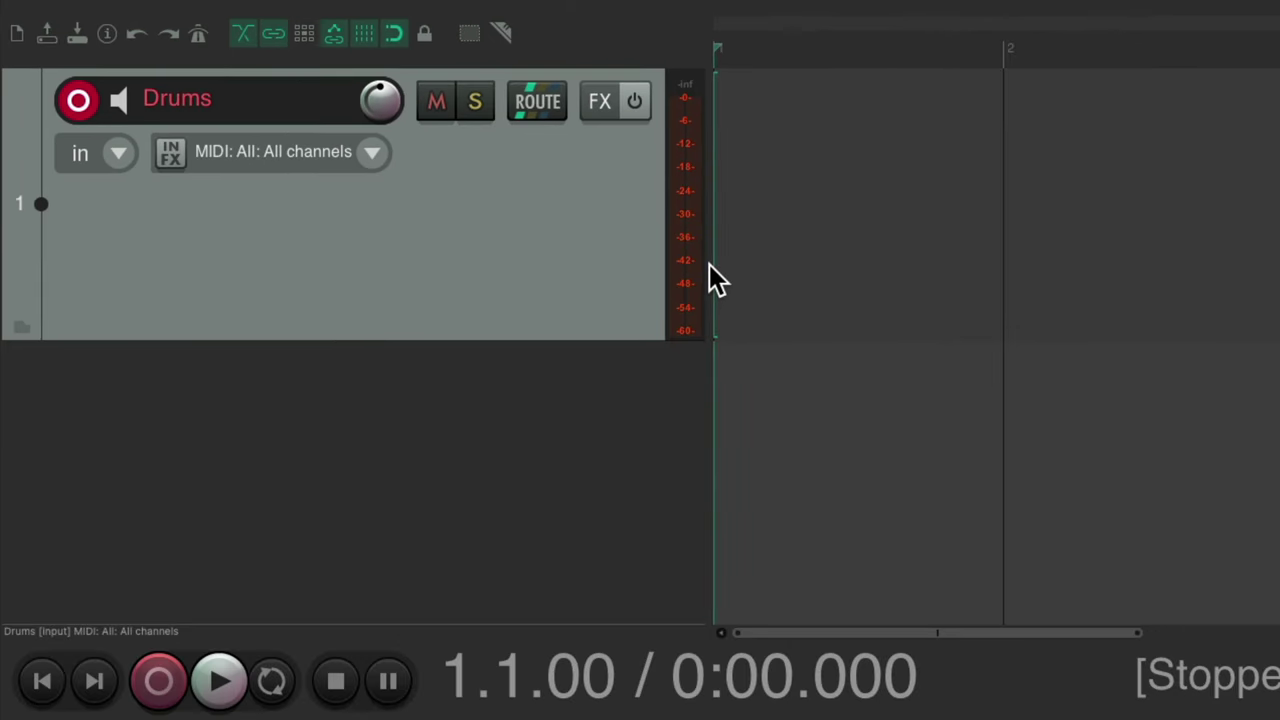
mouse_move(323, 14)
click(240, 12)
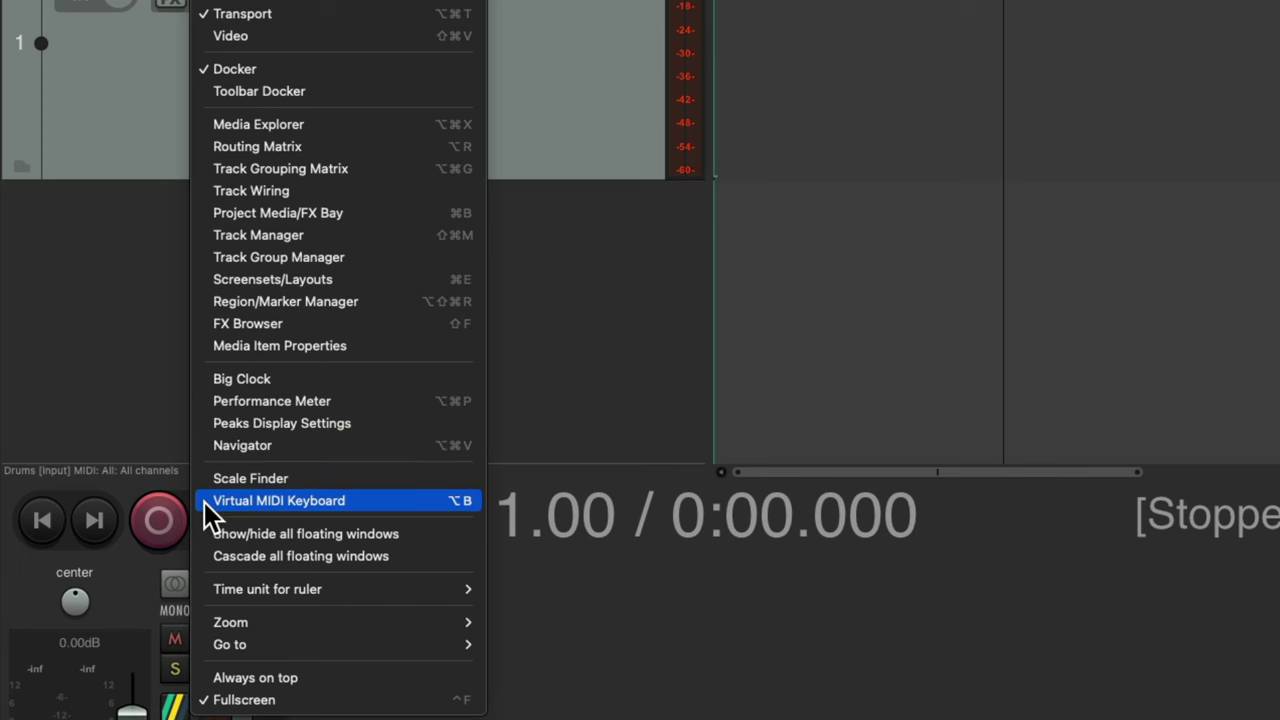
click(204, 502)
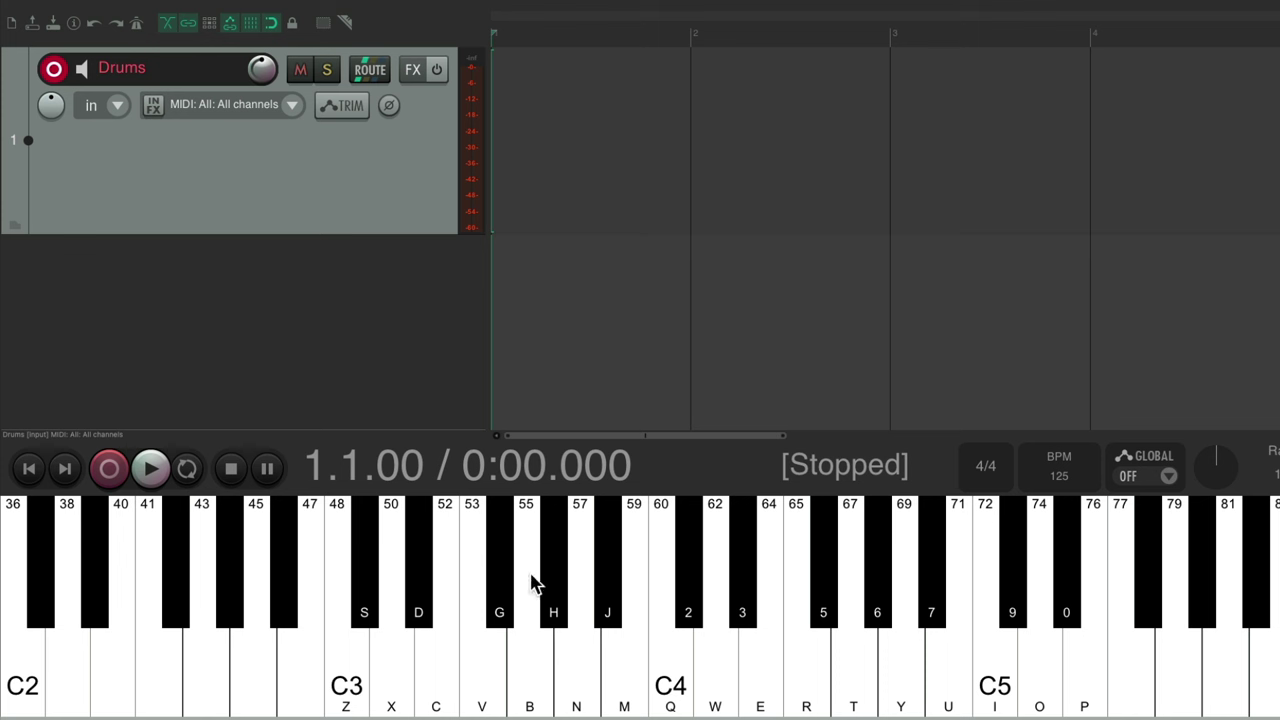
Play several test notes on the virtual piano, including note 53, while watching the Drums meter.
click(440, 630)
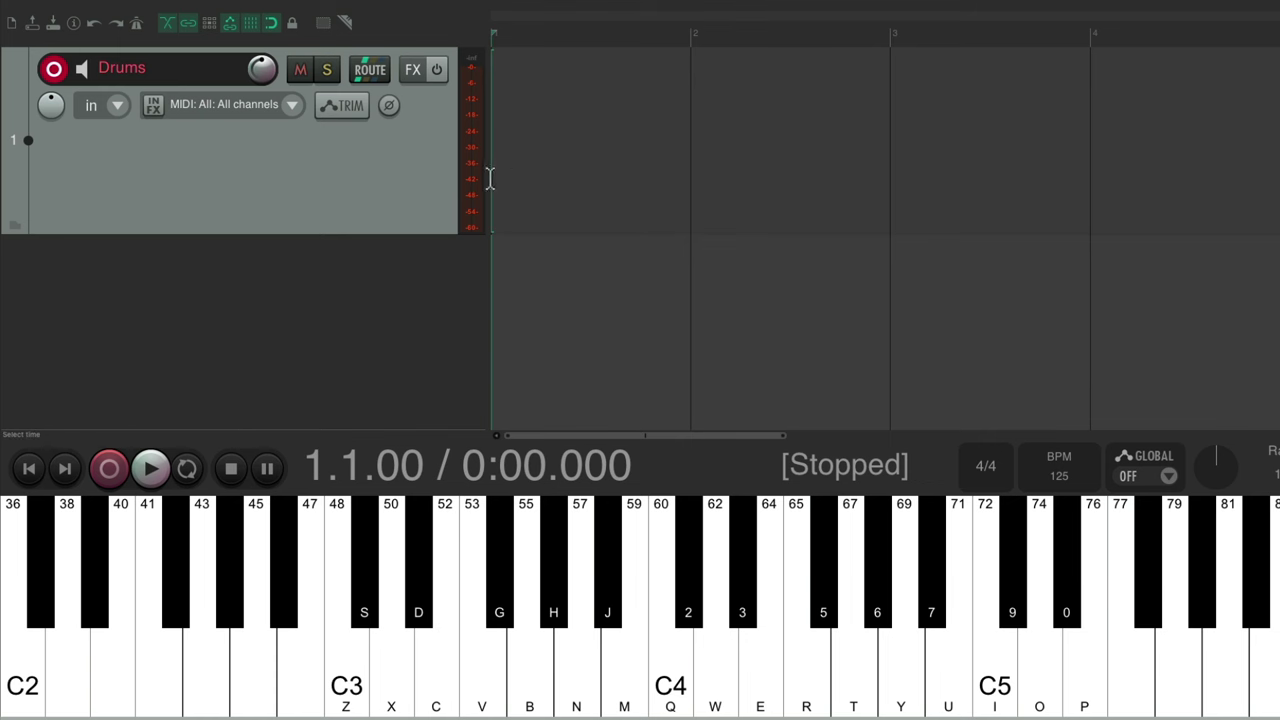
click(529, 651)
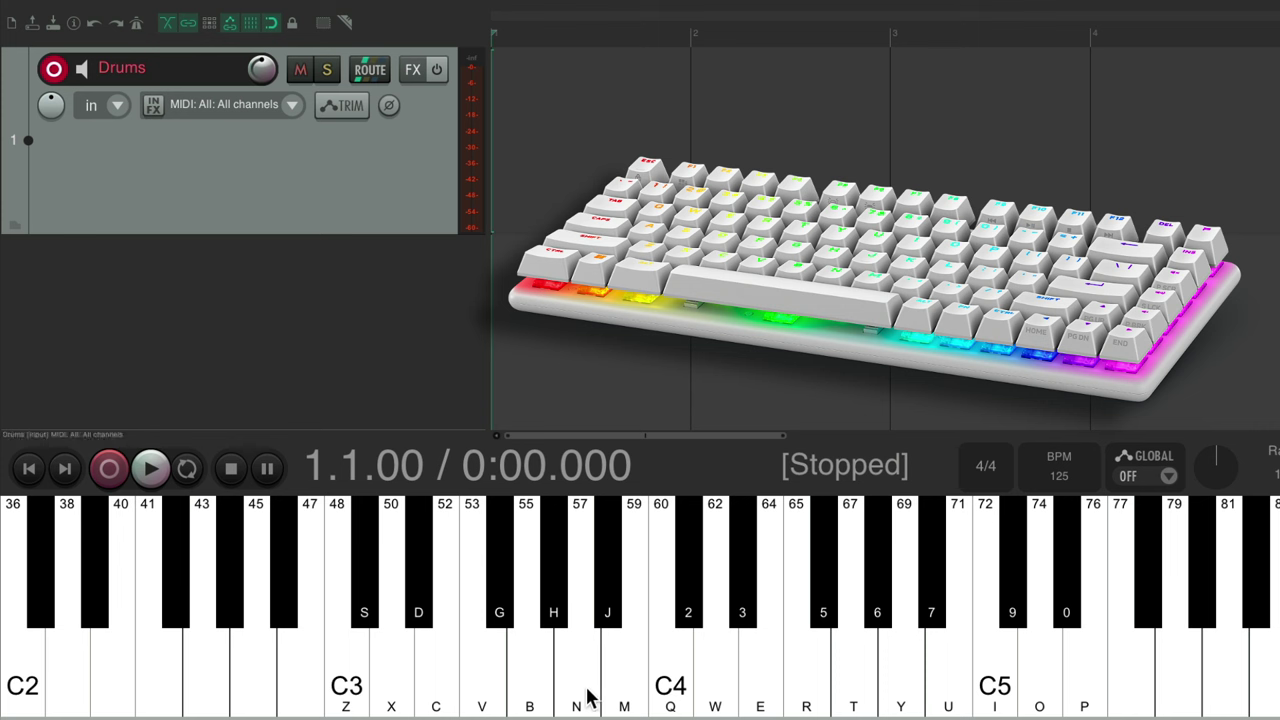
click(447, 661)
click(474, 661)
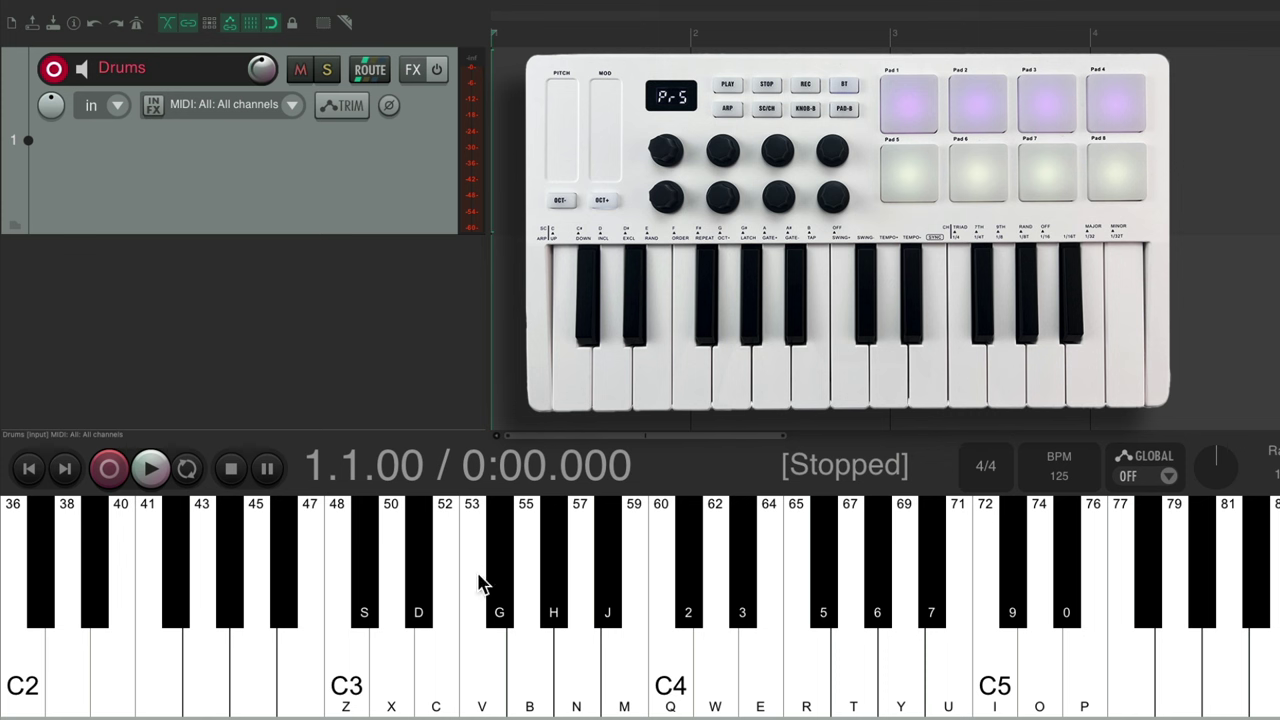
Play arpeggios of notes 55 and 60 from the computer keys B, Q and E.
key(b)
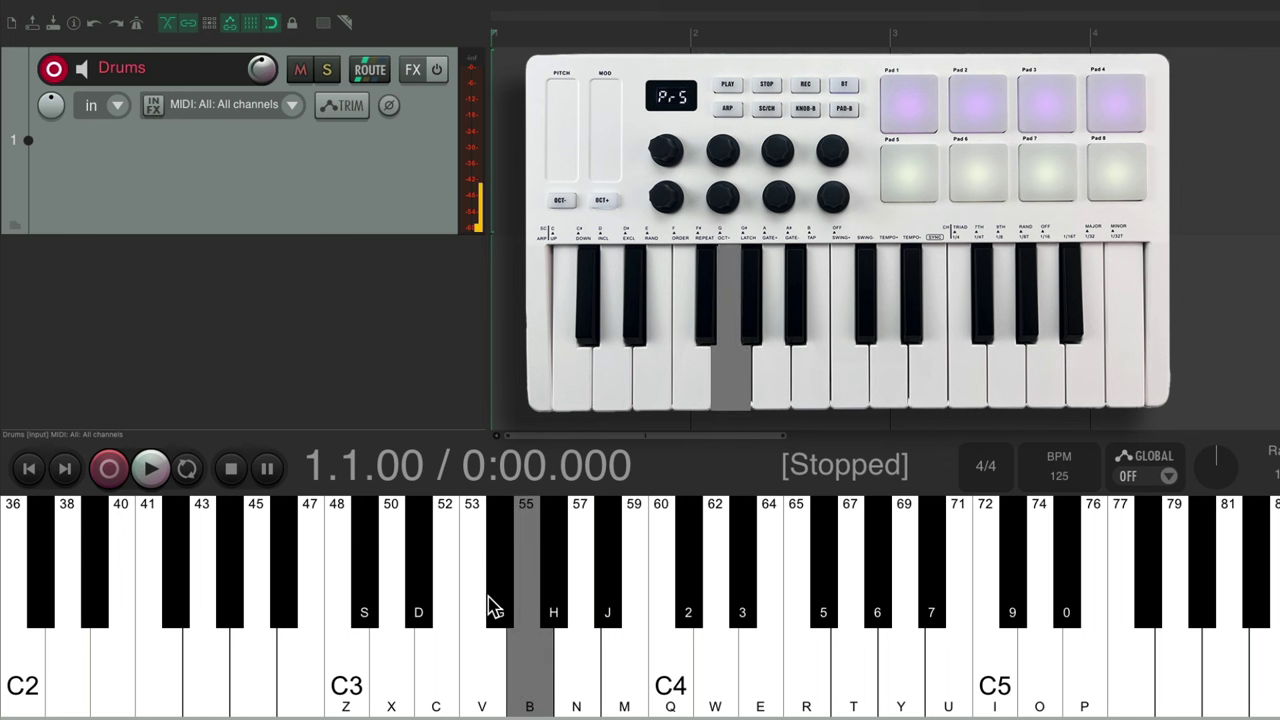
key(q)
key(e)
key(b)
key(q)
key(e)
key(b)
key(q)
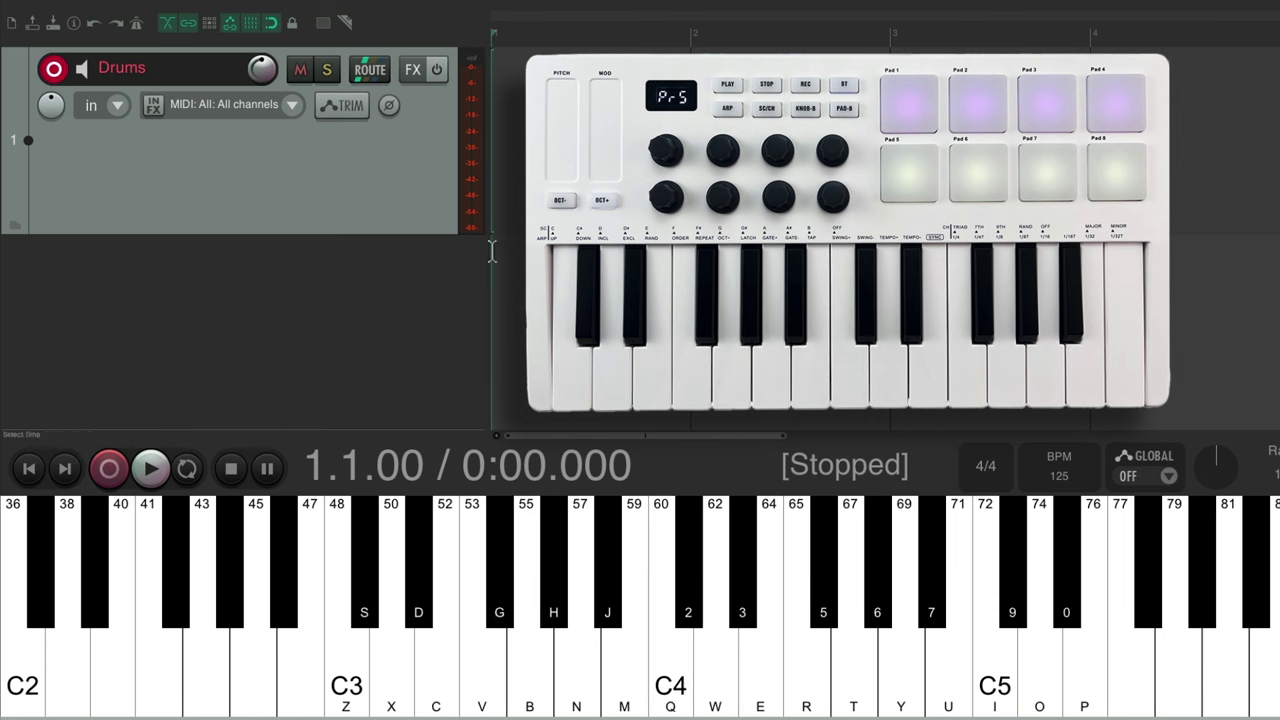
key(b)
key(q)
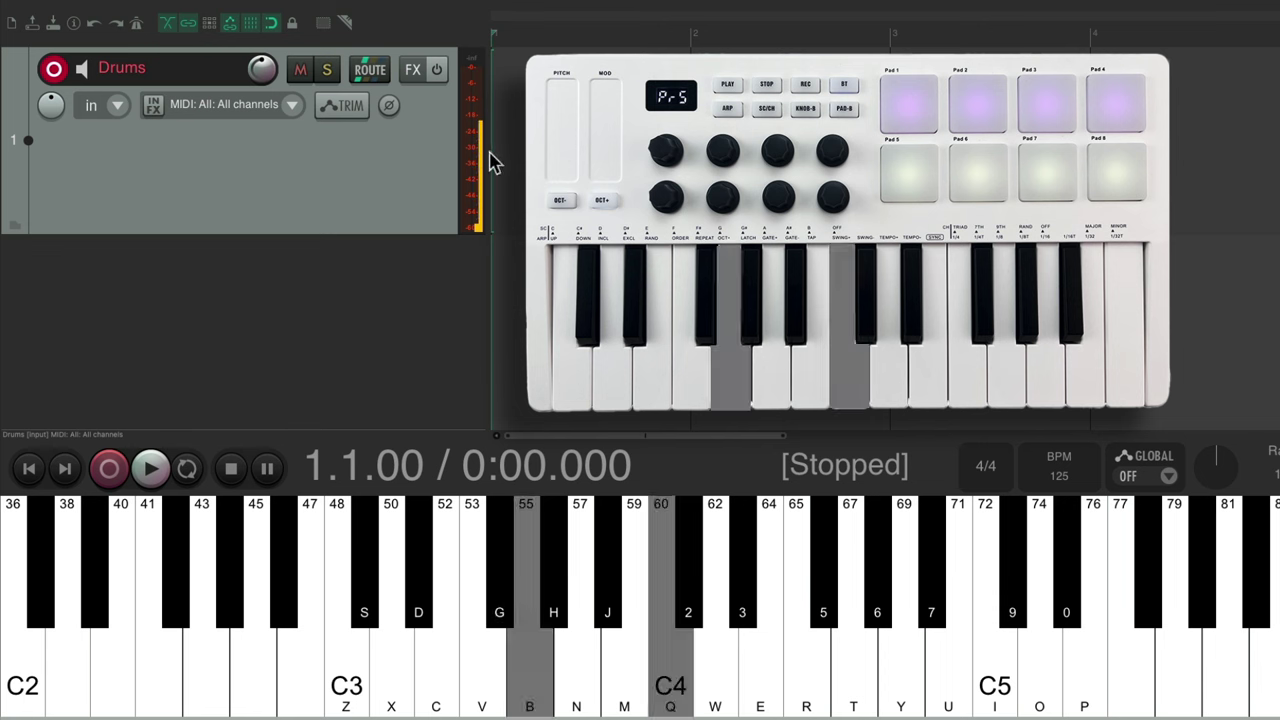
key(b)
key(q)
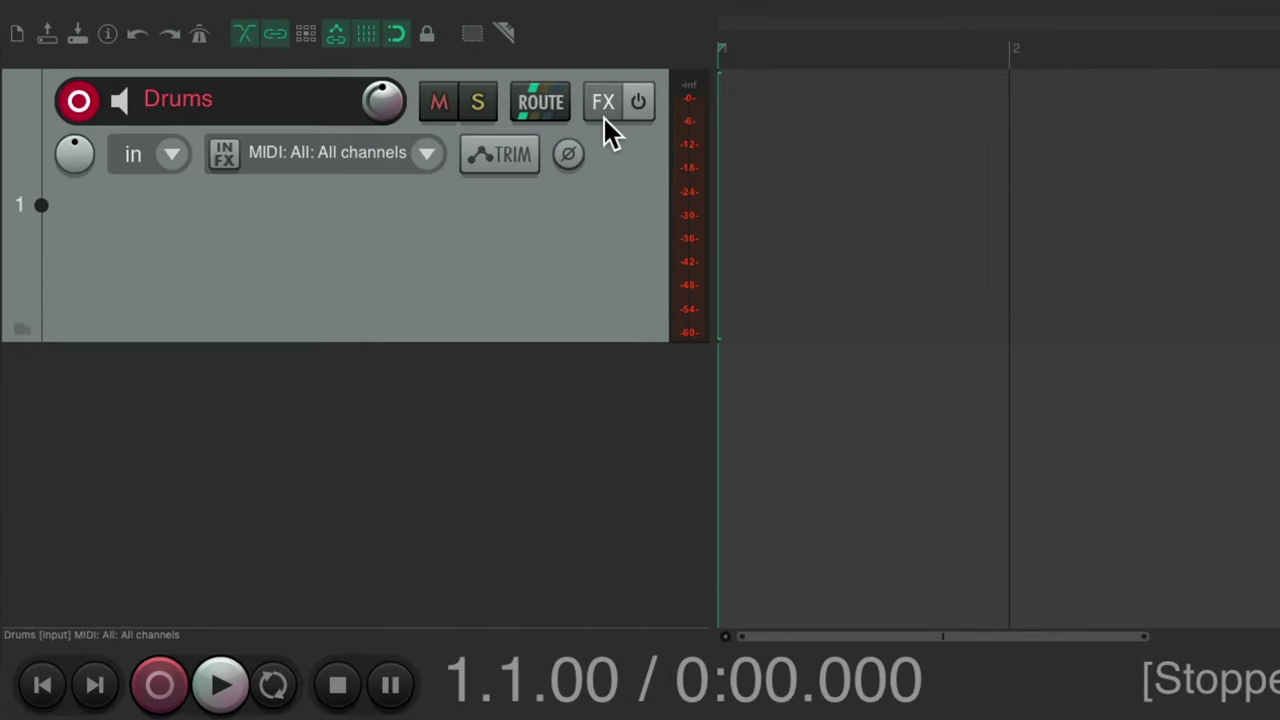
Add the VST3i: Iota Mini instrument to the Drums track, filtering for 'iota mini'.
click(601, 108)
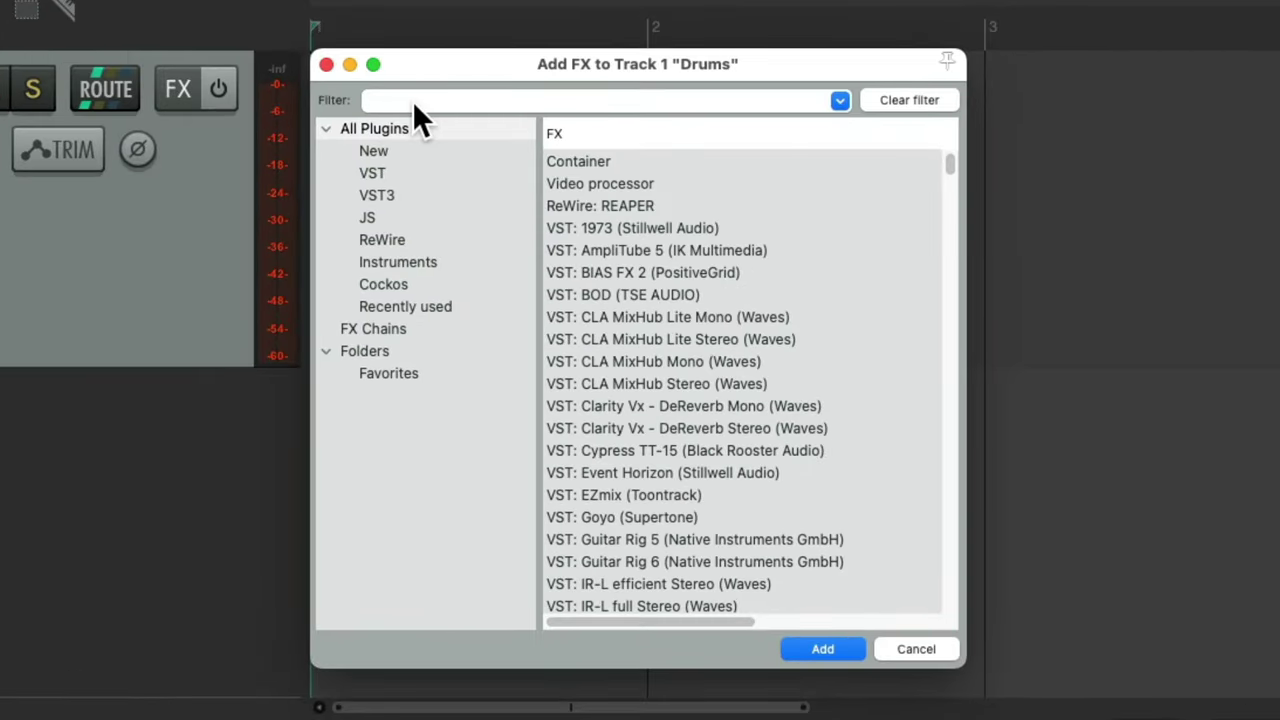
text(iota mini)
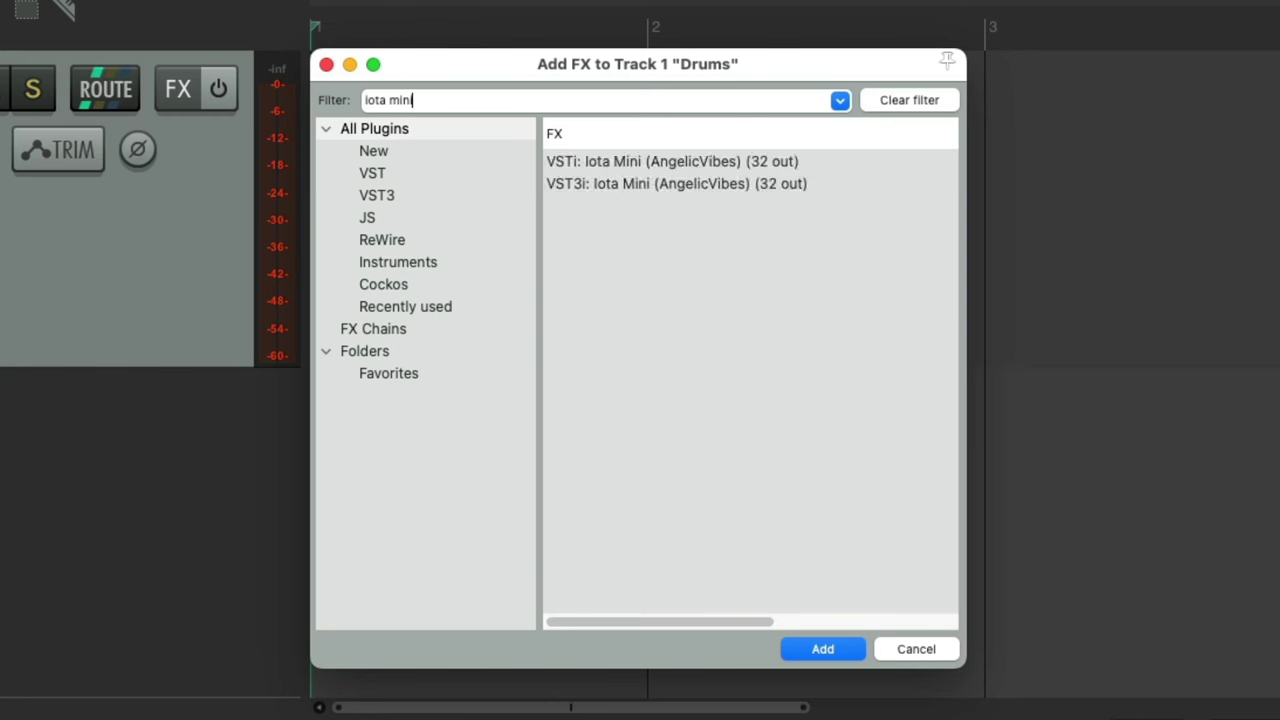
click(667, 188)
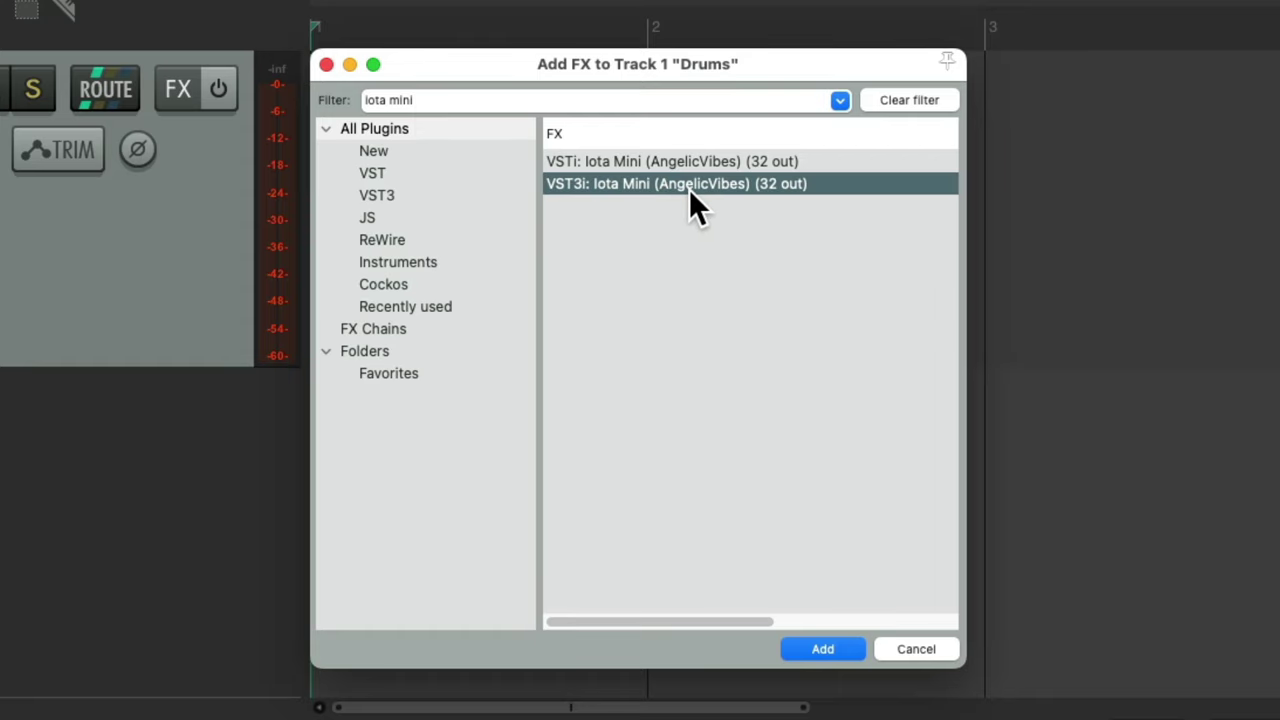
double_click(669, 186)
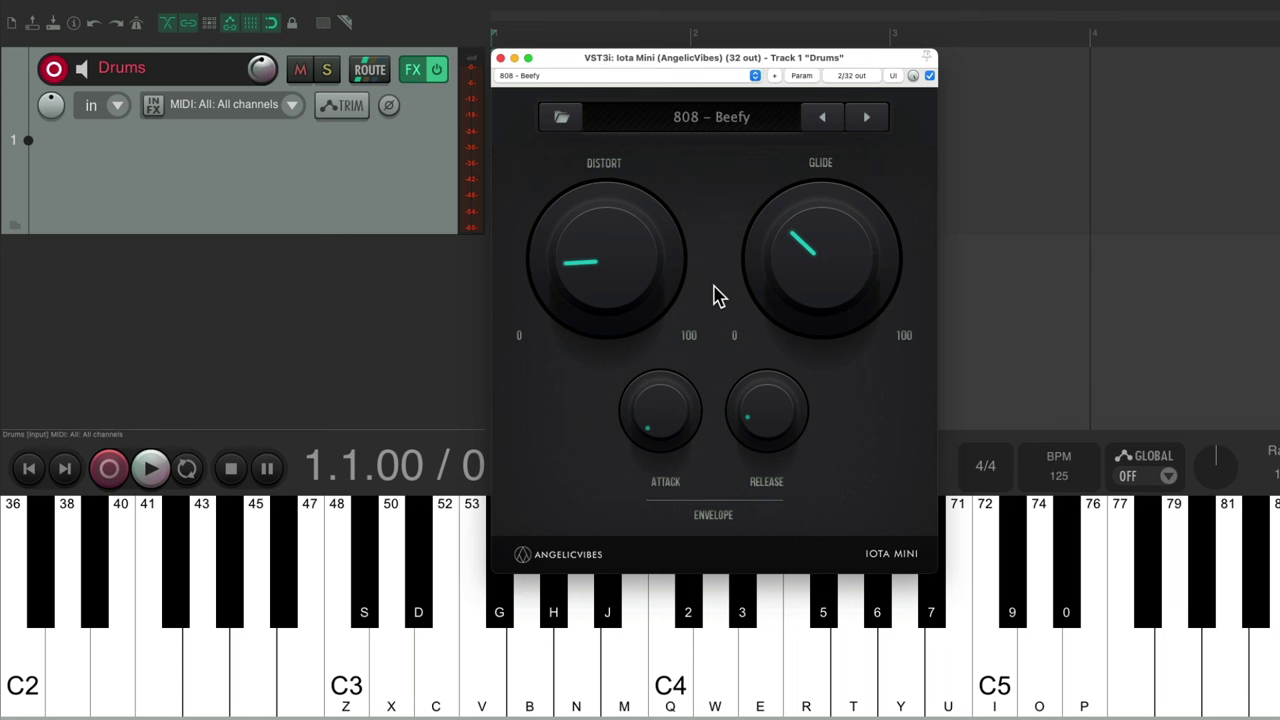
Play test notes with B, Q and E to hear the 808 – Beefy sound.
key(b)
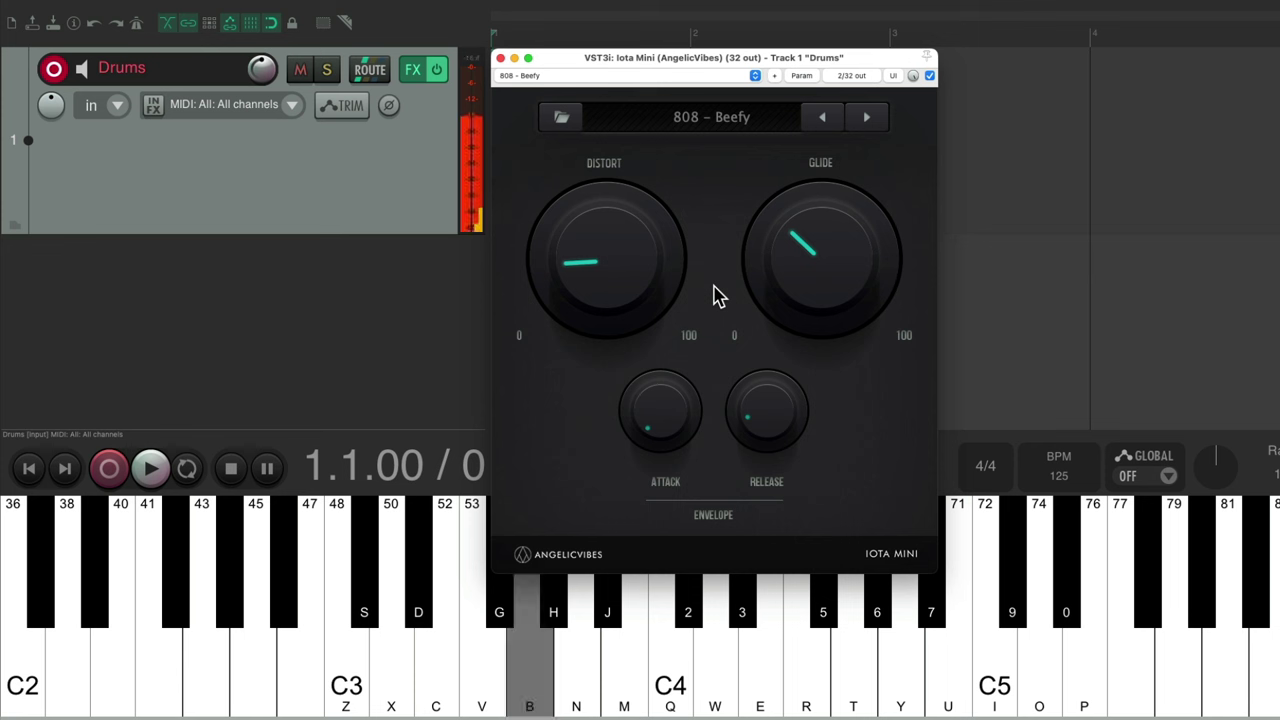
key(q)
key(e)
key(b)
key(q)
key(e)
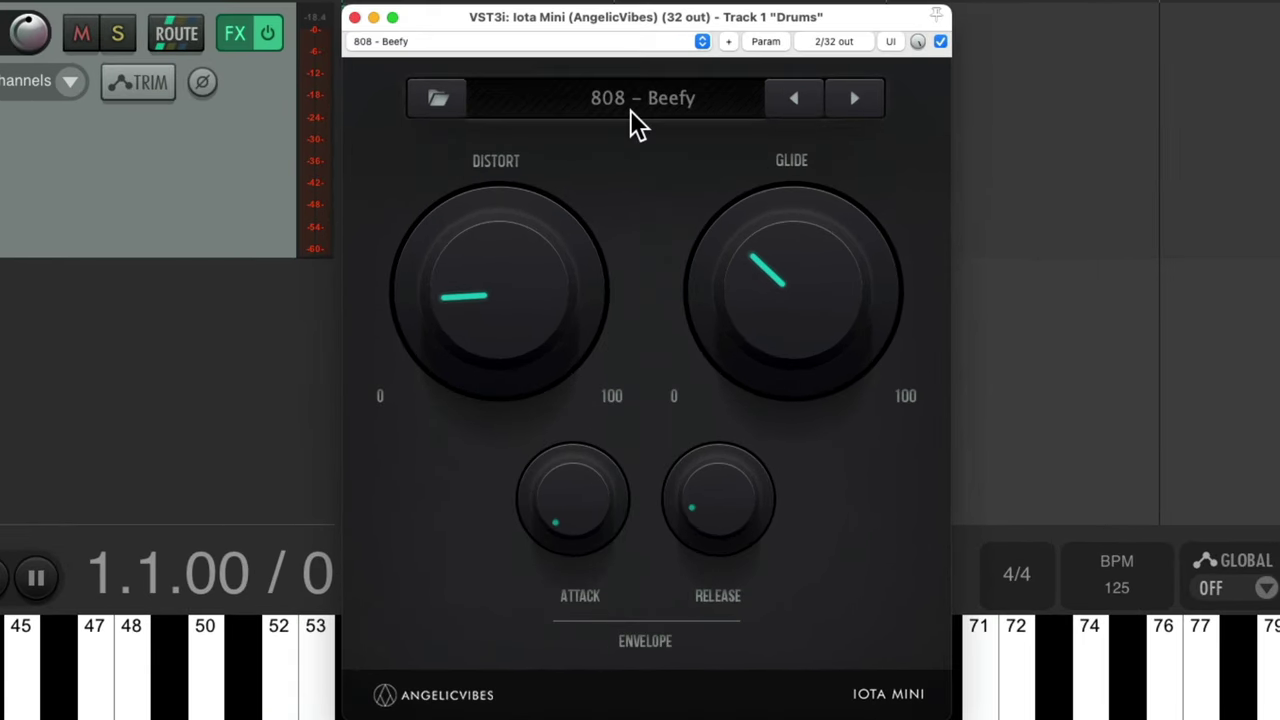
Load the Trap Drum Kit 06 preset and audition the KICK, SNARE, CH, OH, PERC and FX pads.
click(702, 126)
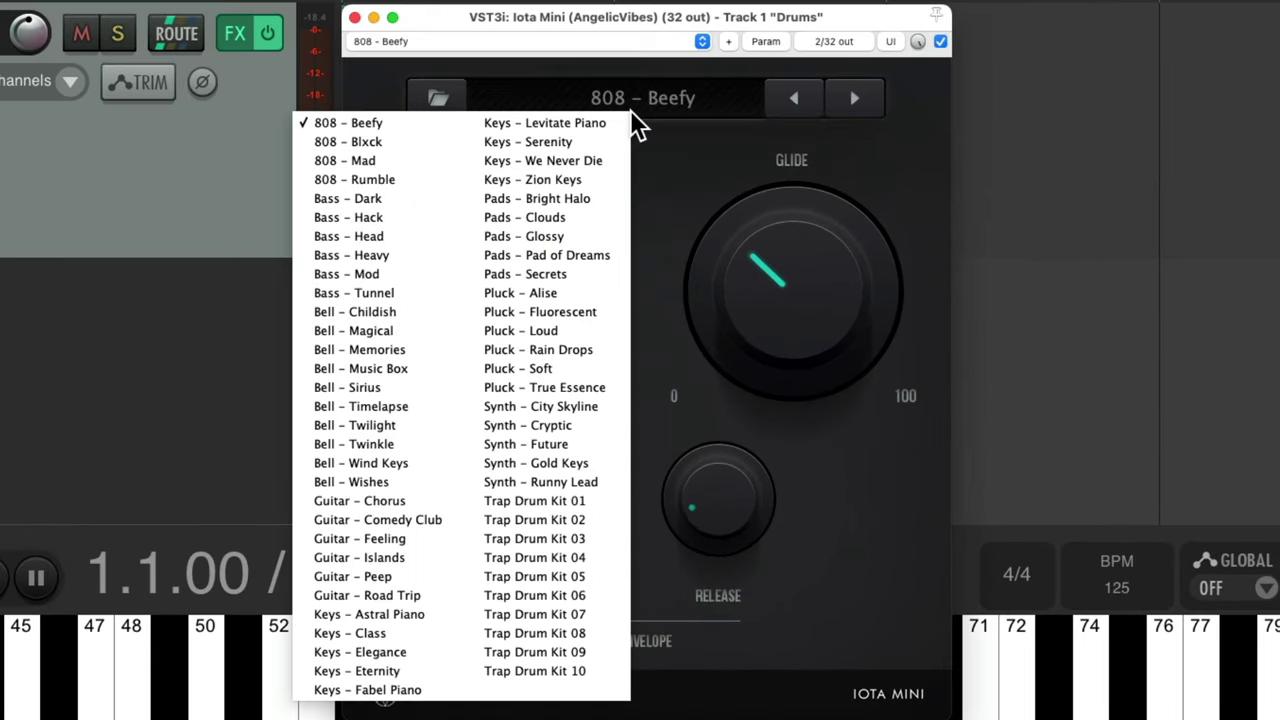
click(598, 596)
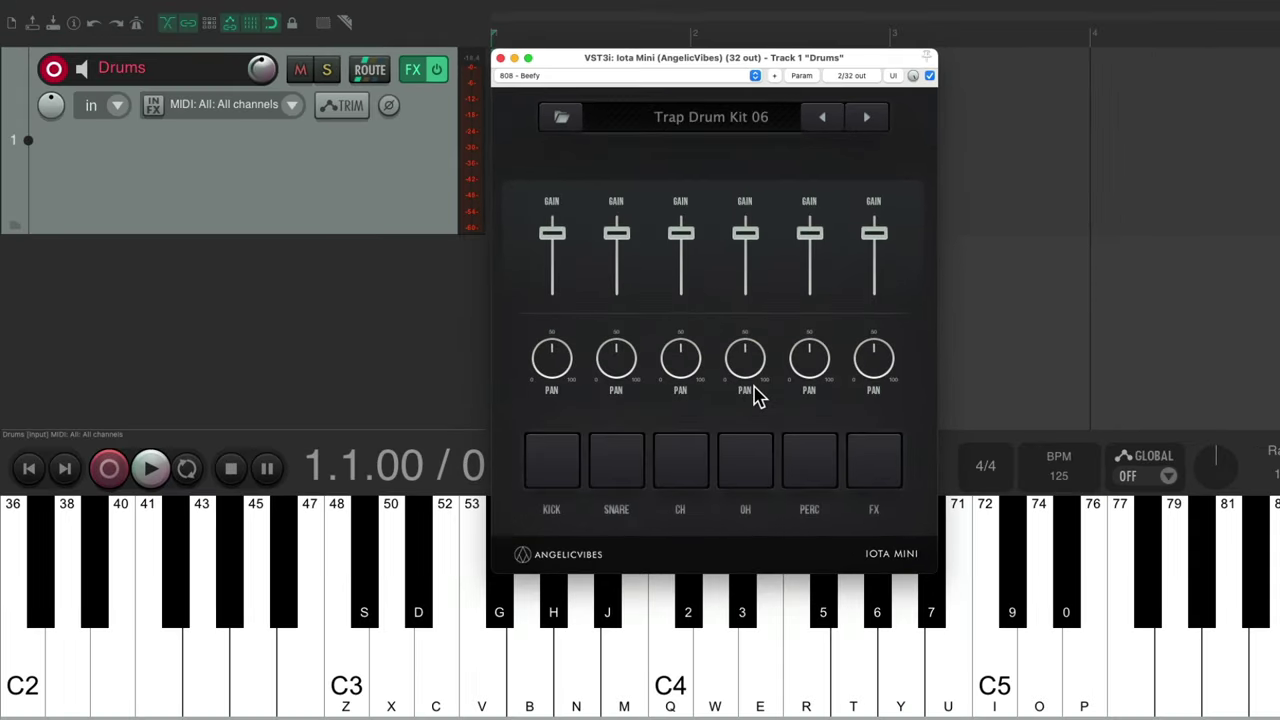
click(553, 472)
click(604, 474)
click(667, 472)
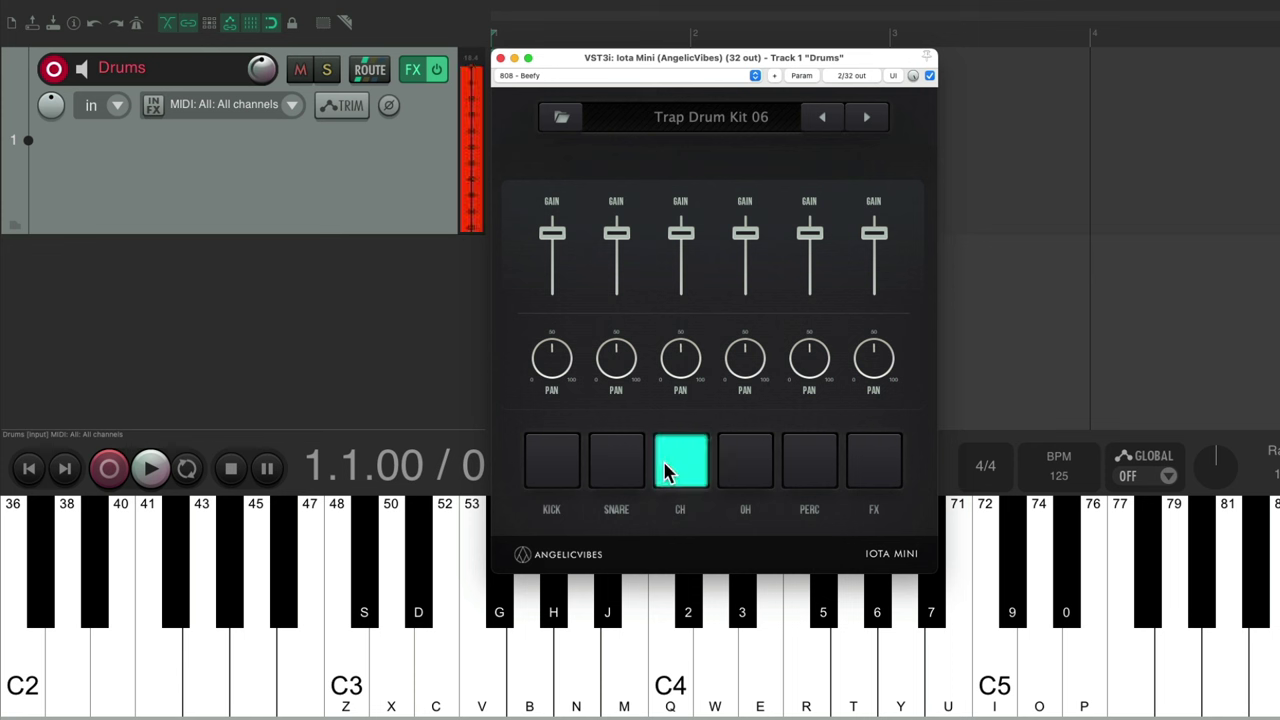
click(738, 472)
click(815, 470)
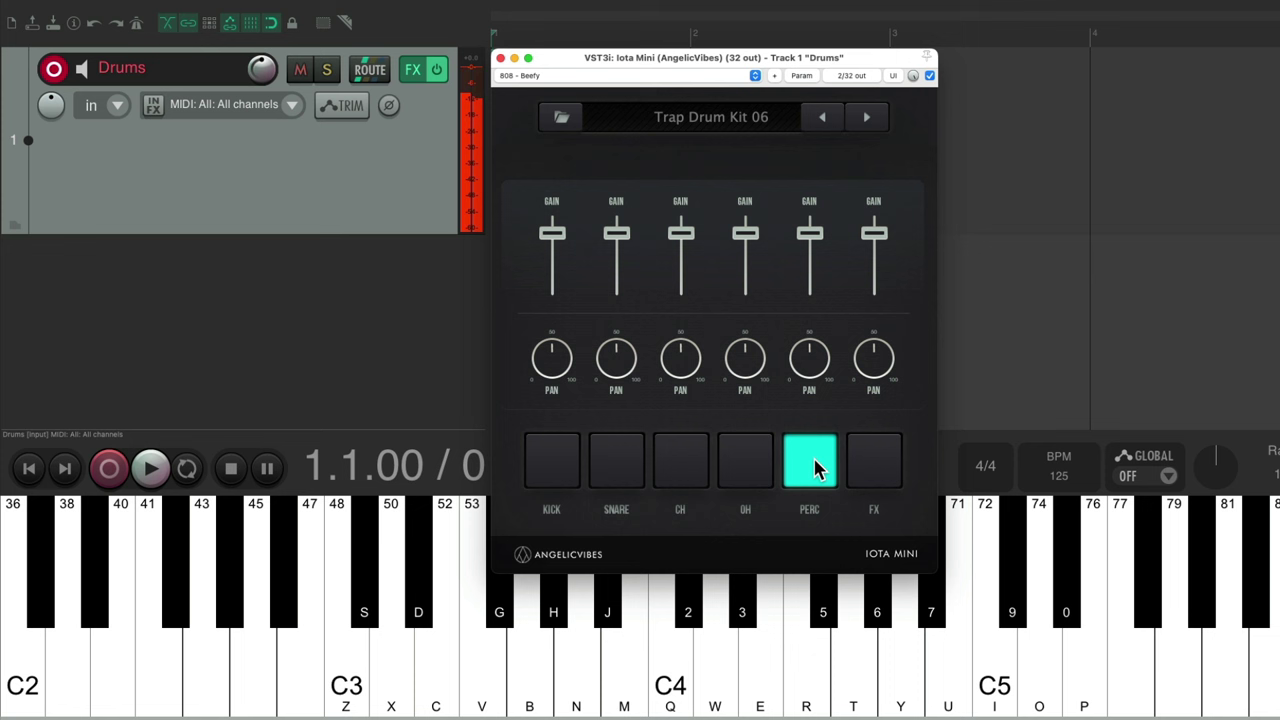
click(875, 470)
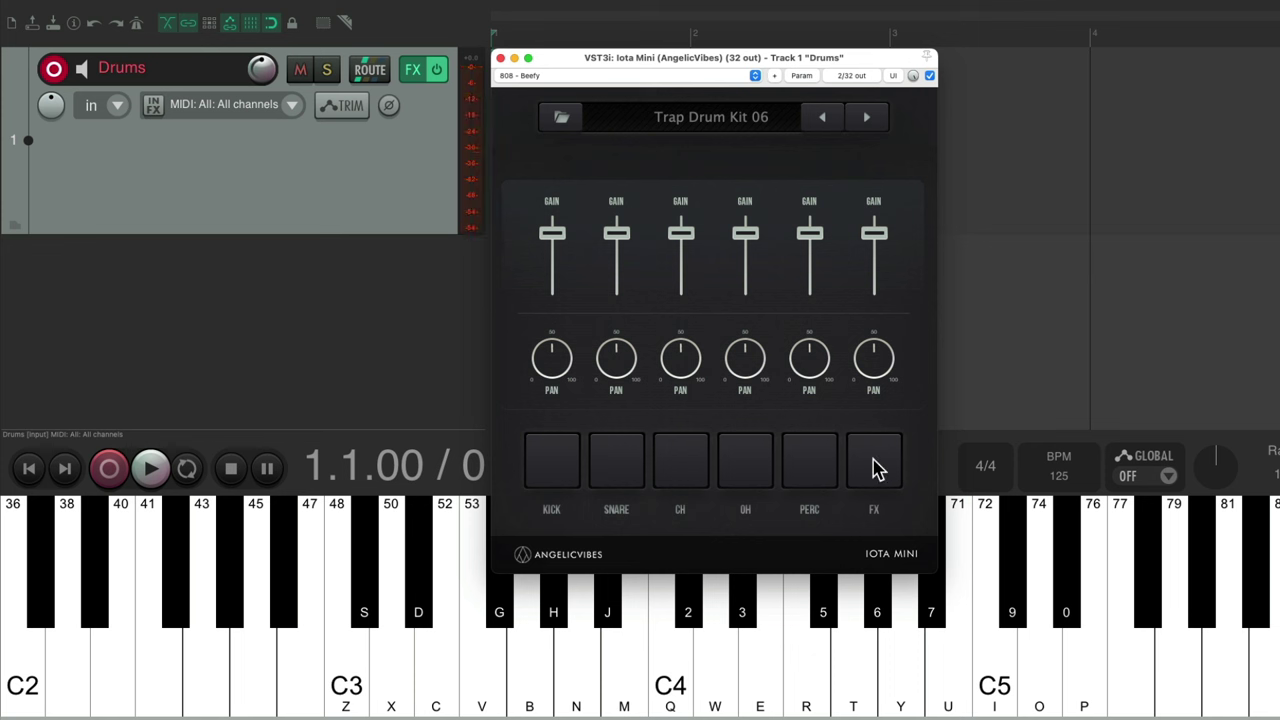
Trigger kick, snare, CH, OH, PERC and FX from keys Q, 2, W, 3, E and R.
key(q)
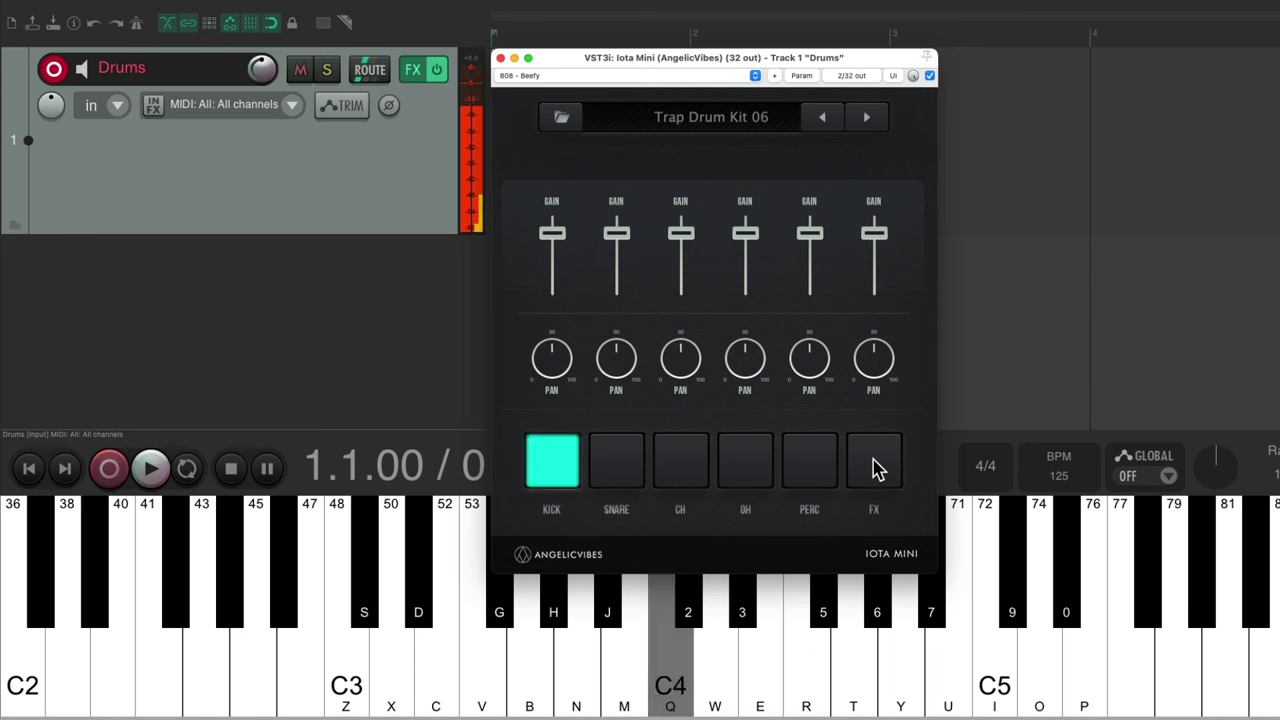
key(2)
key(w)
key(3)
key(e)
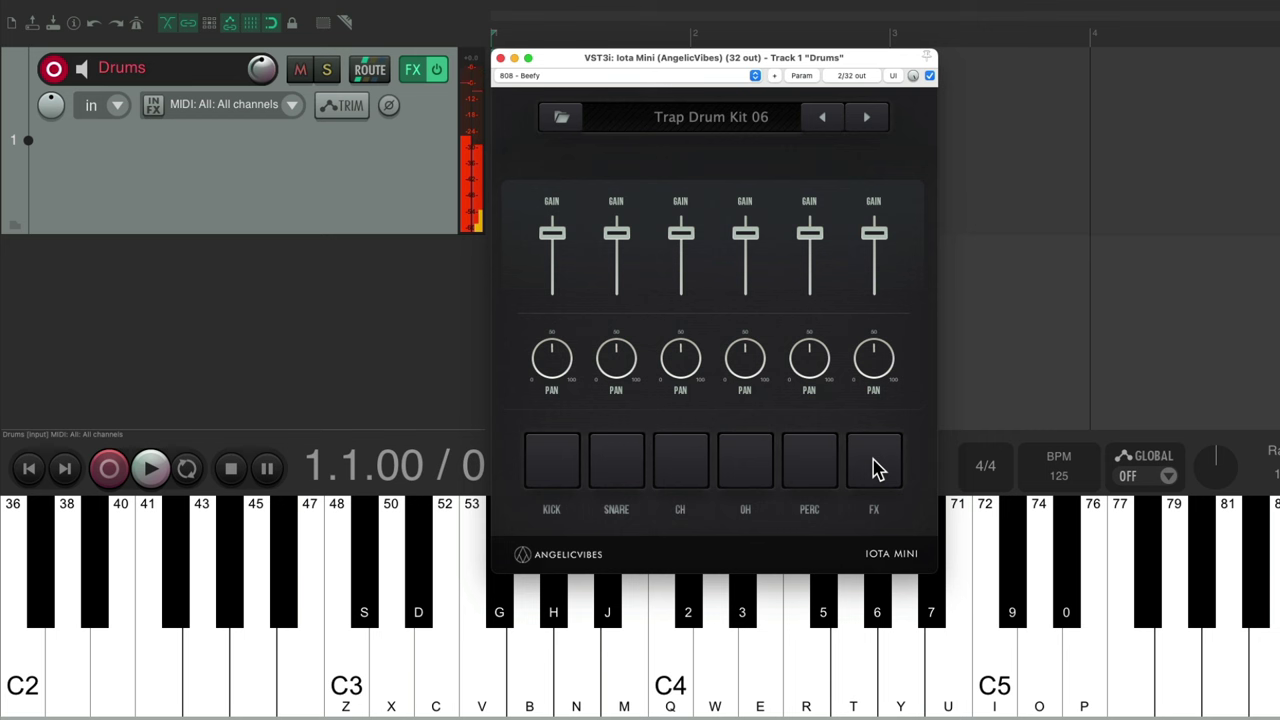
key(r)
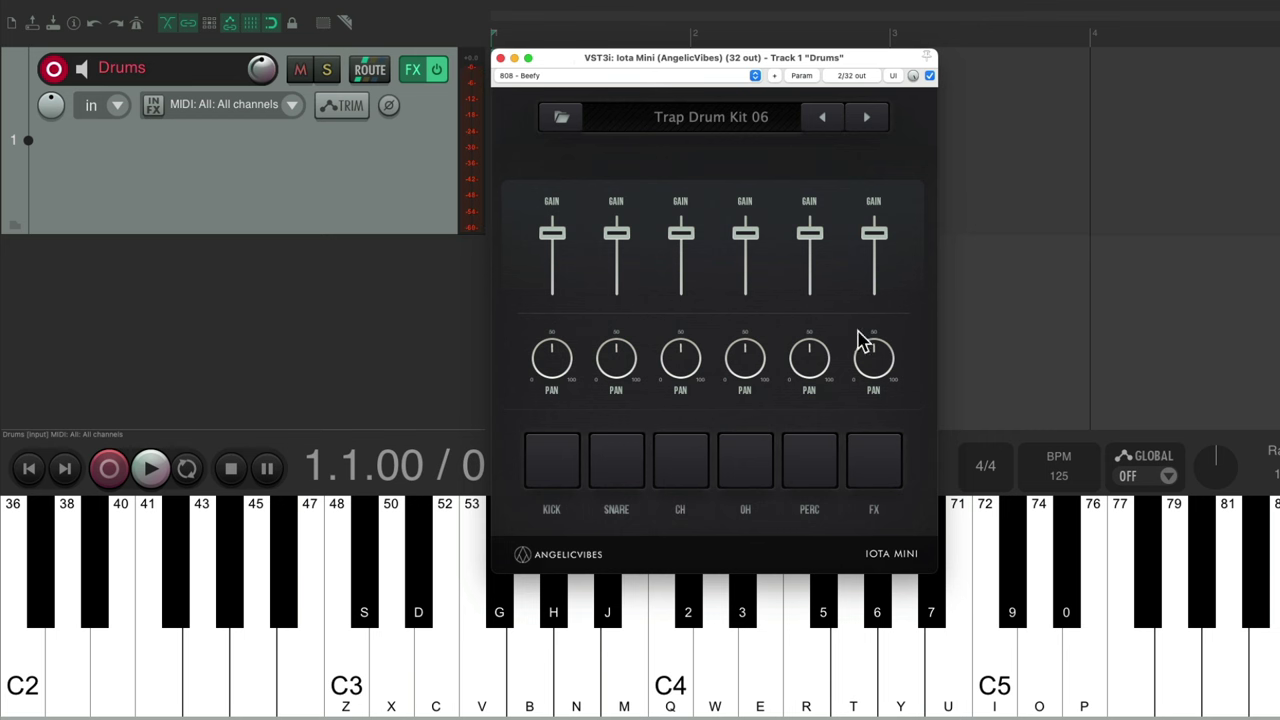
Close Iota Mini, time-select bars 1 to 5 and switch on Repeat.
click(500, 57)
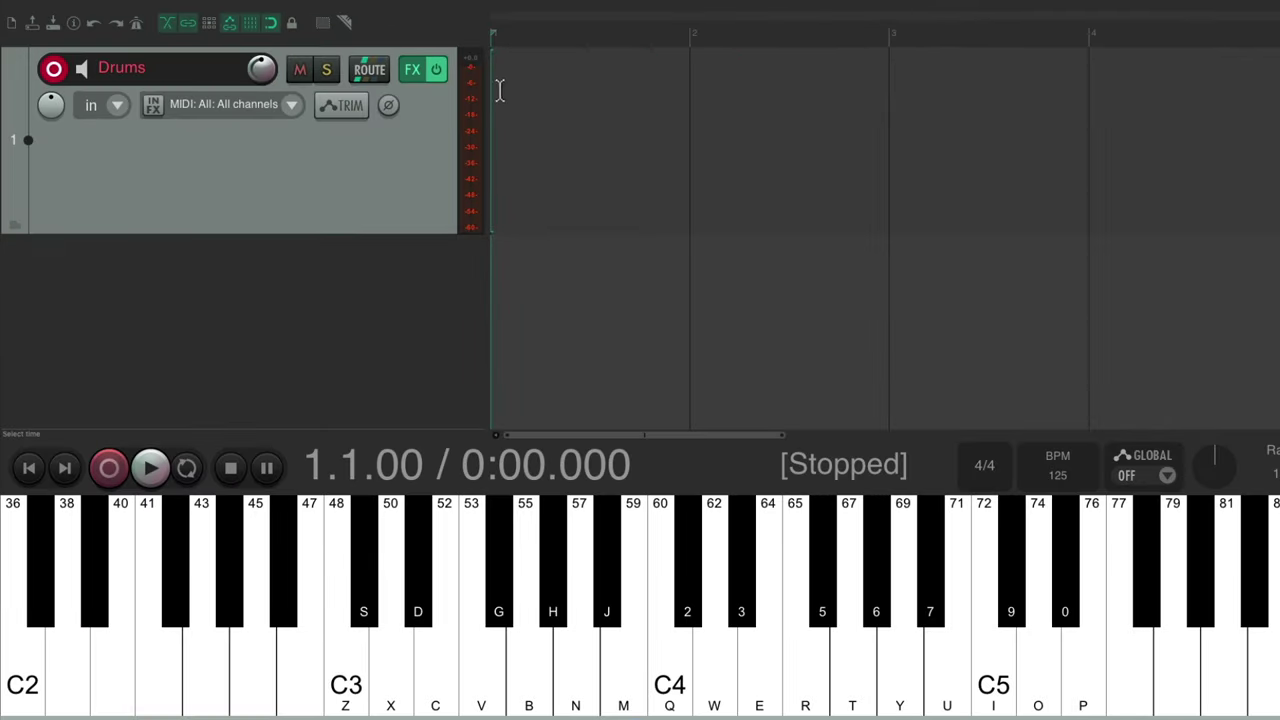
drag(493, 94, 1279, 145)
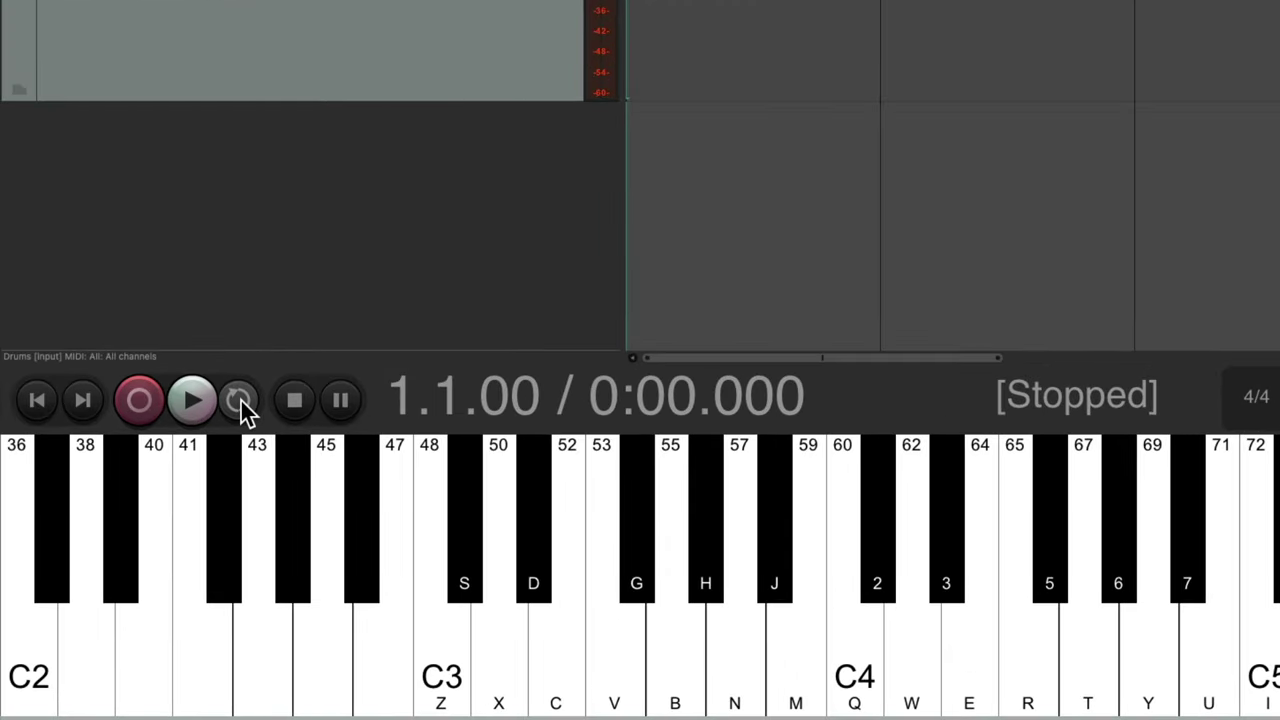
click(139, 467)
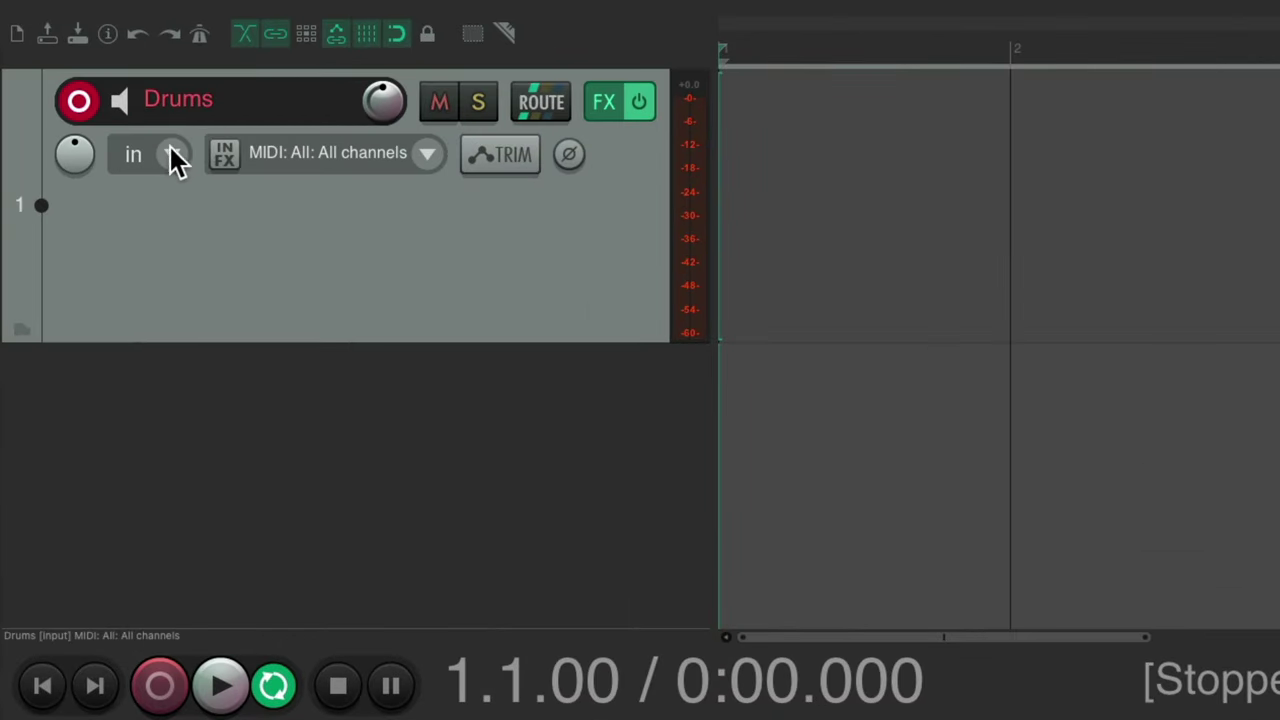
Change the Drums track record mode to Record: MIDI overdub.
click(113, 101)
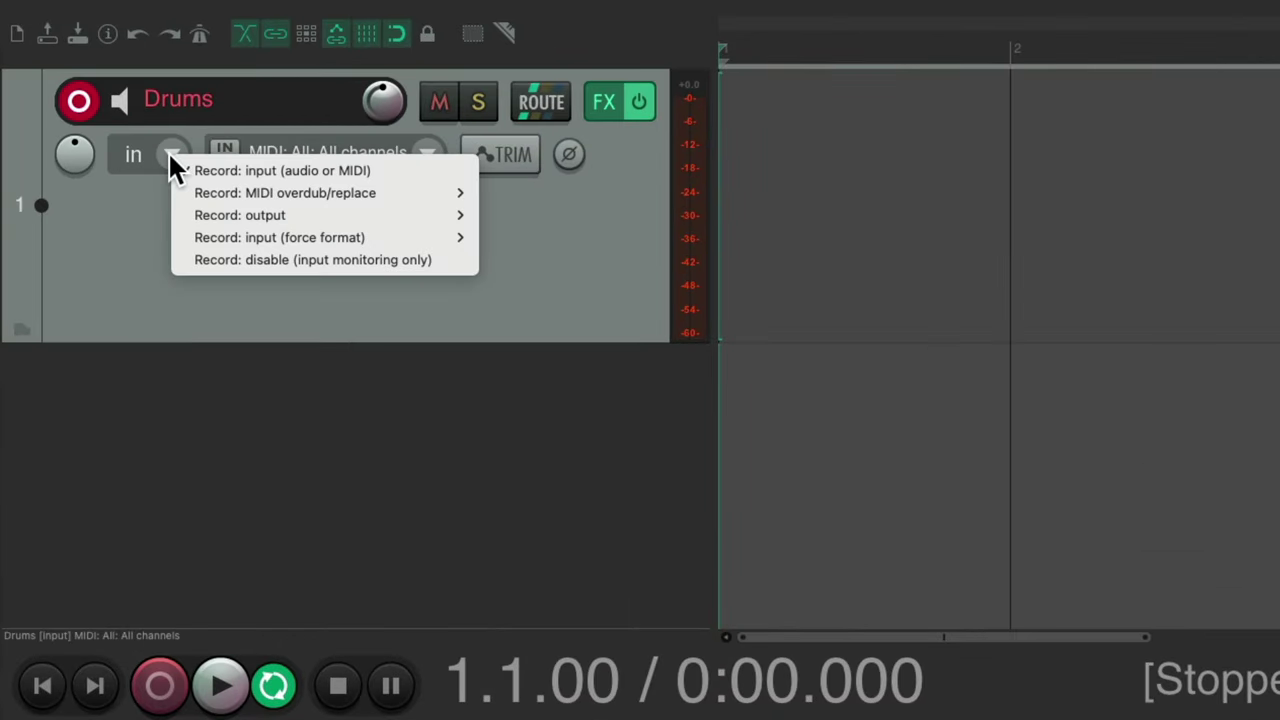
mouse_move(185, 205)
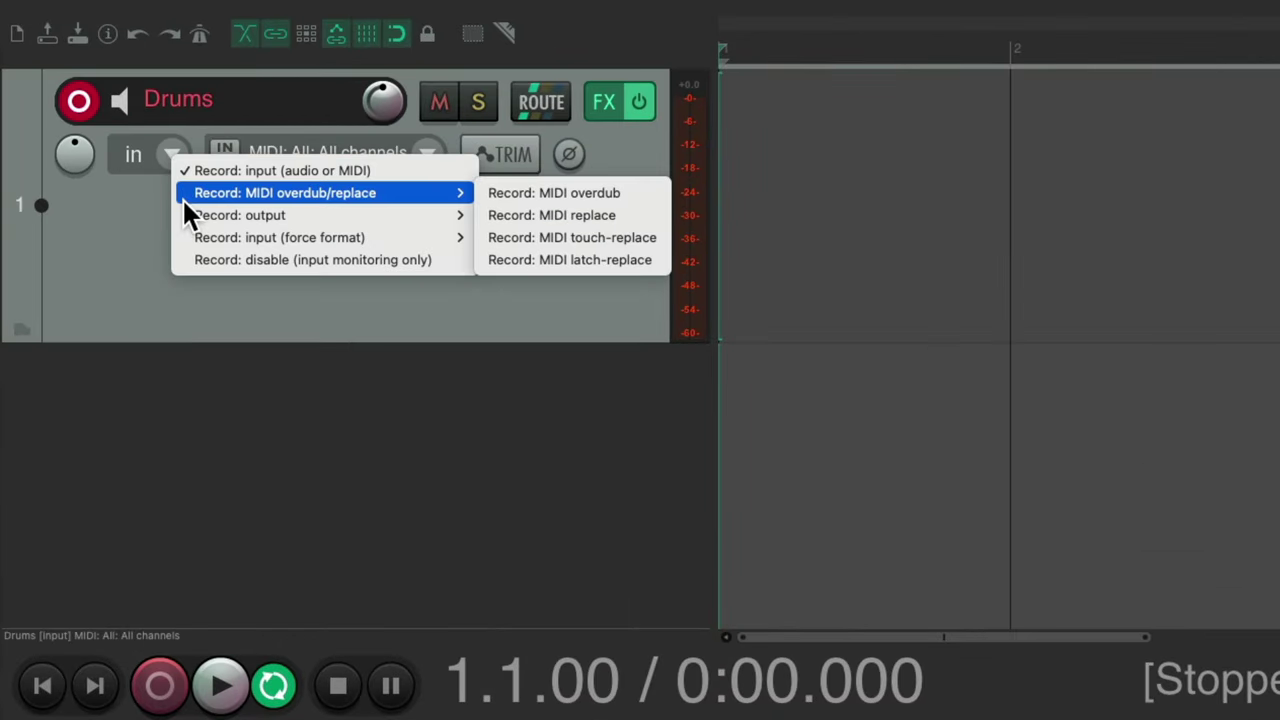
click(633, 192)
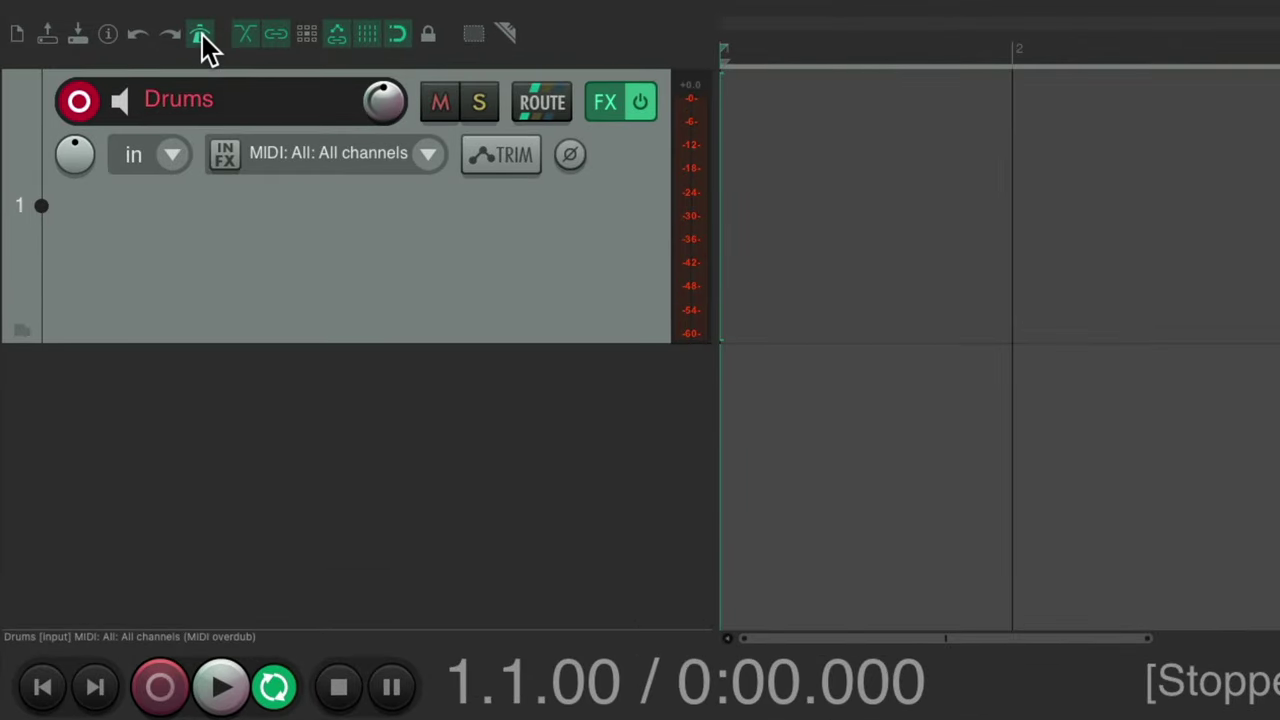
Set Count-in measures to 1 in the Metronome settings and close them.
click(202, 34)
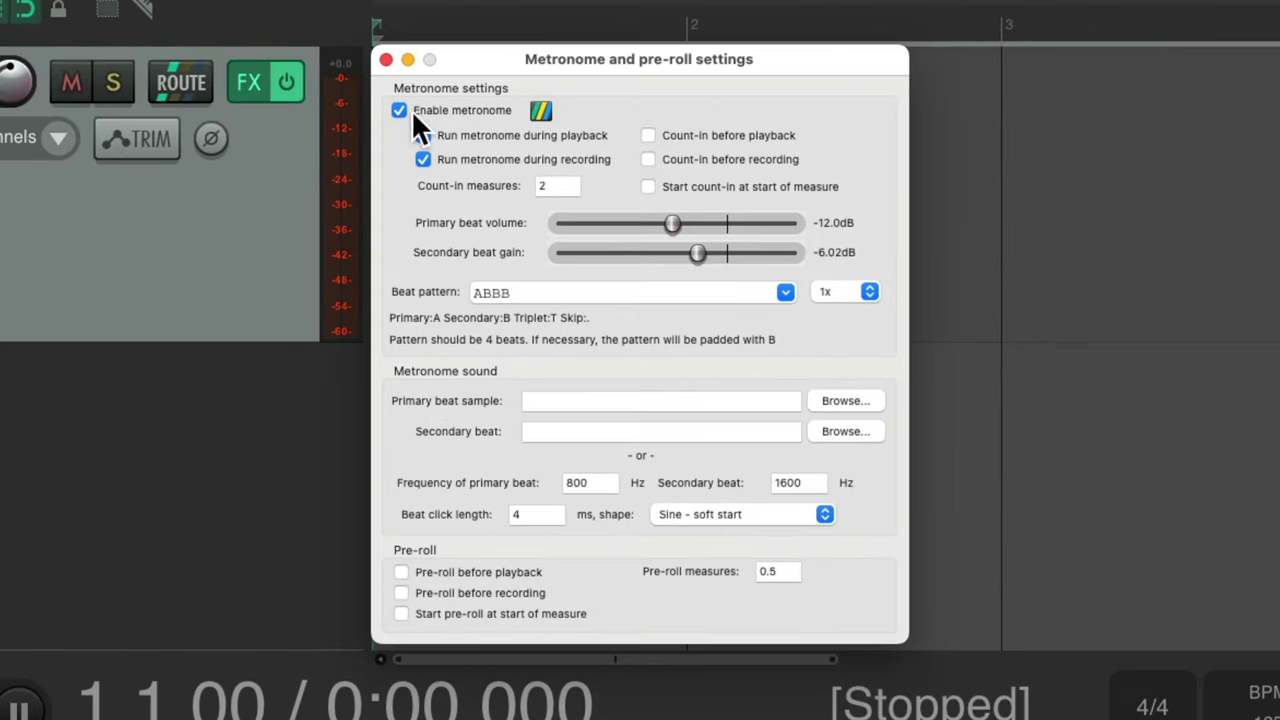
click(423, 136)
double_click(543, 186)
text(1)
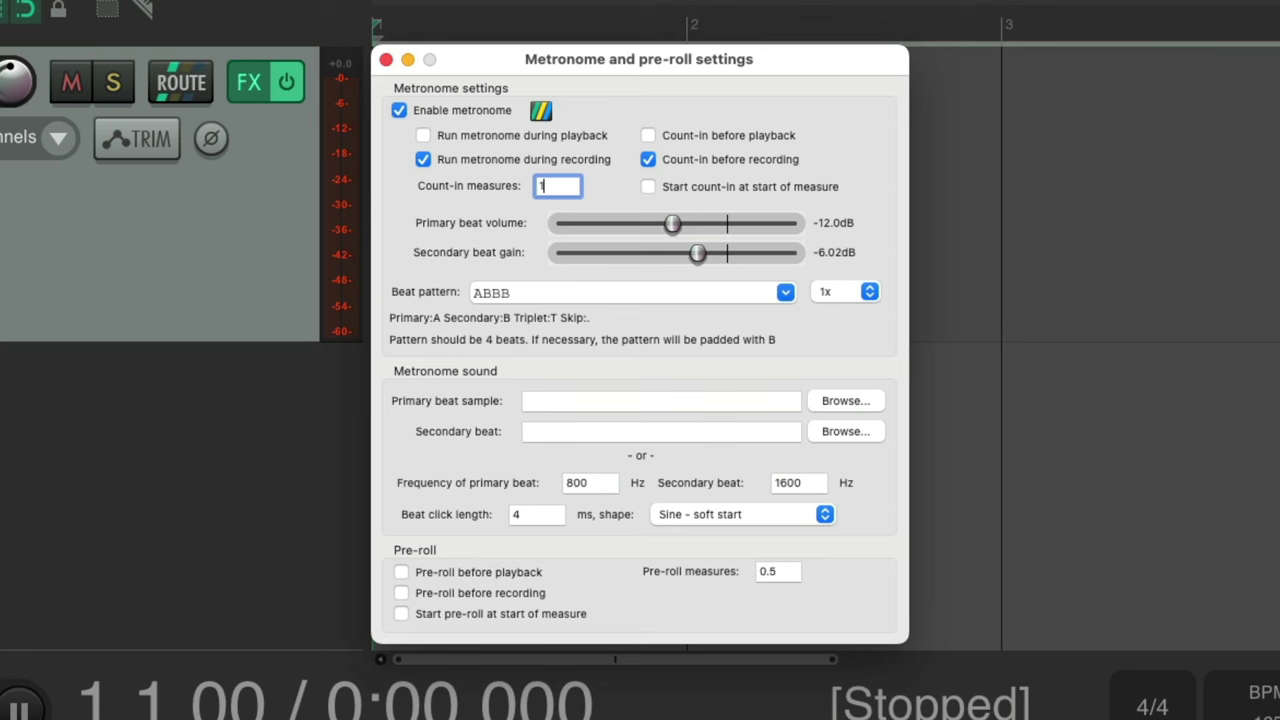
key(Return)
key(Escape)
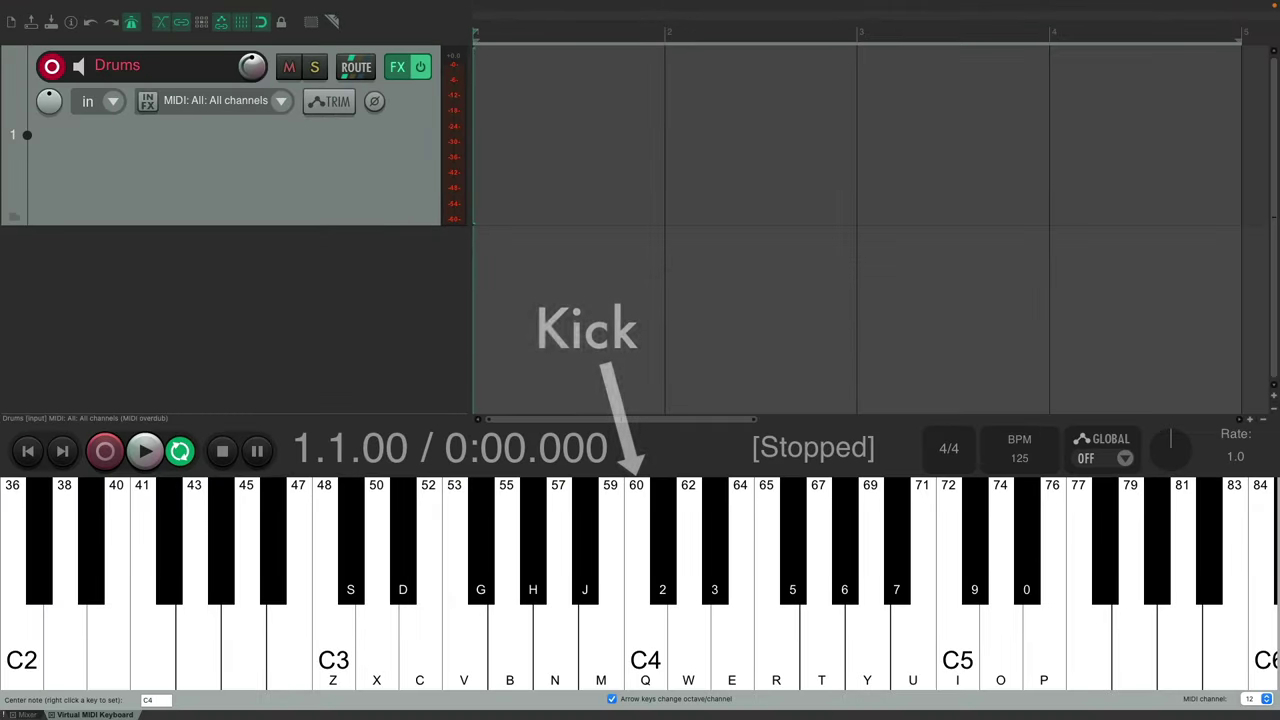
Rehearse the kick (Q, C4) and snare (2, note 61) on the keyboard.
key(q)
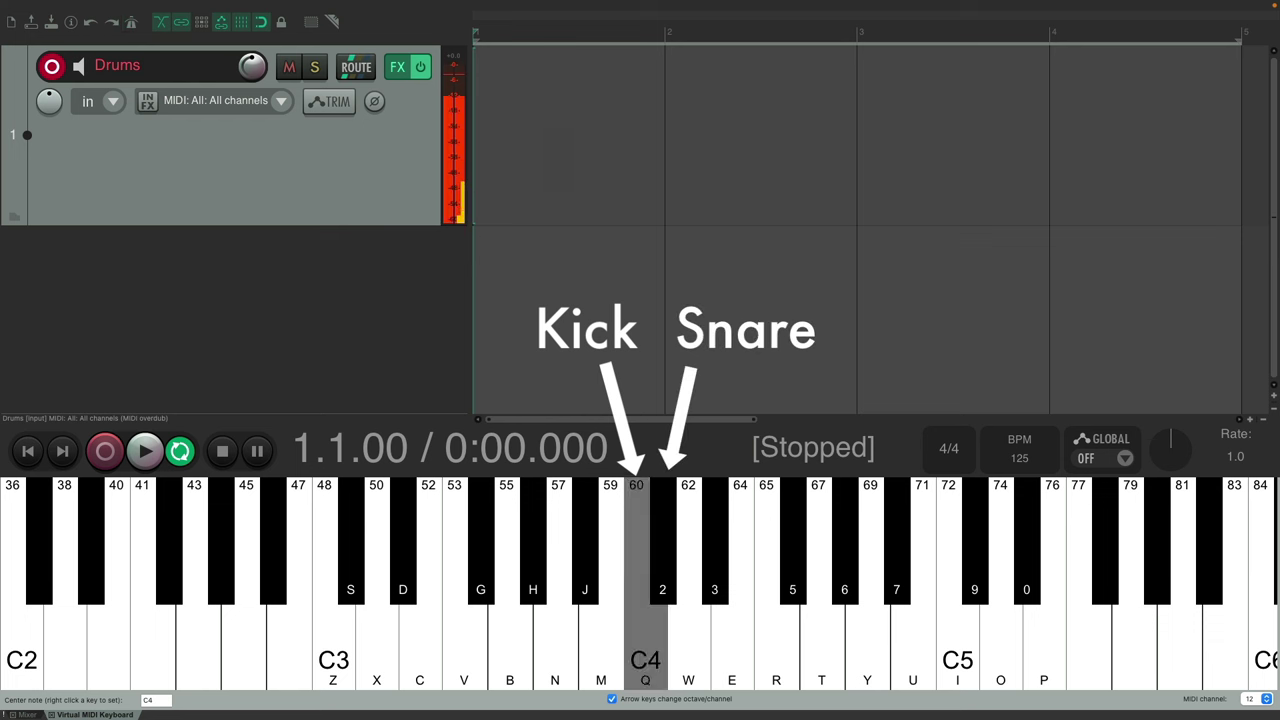
key(2)
key(q)
key(2)
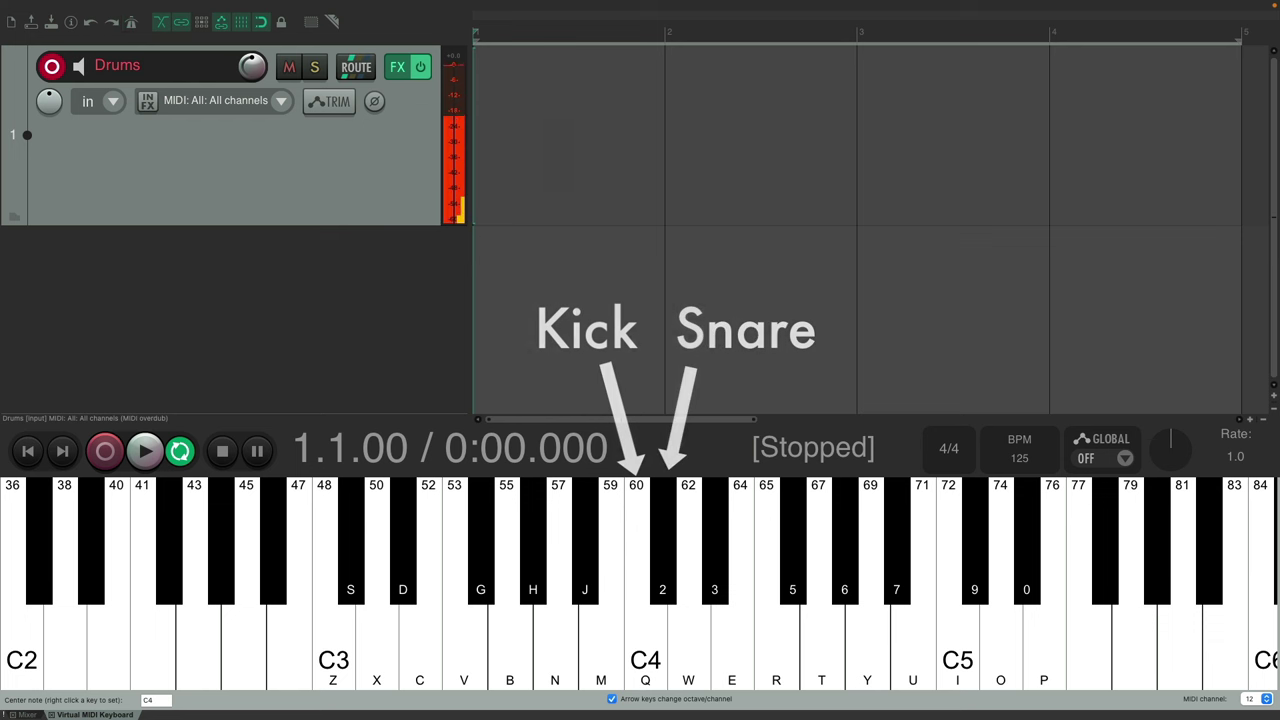
Record a kick and snare pattern with Ctrl+R after the count-in, then stop with Space.
key(ctrl+r)
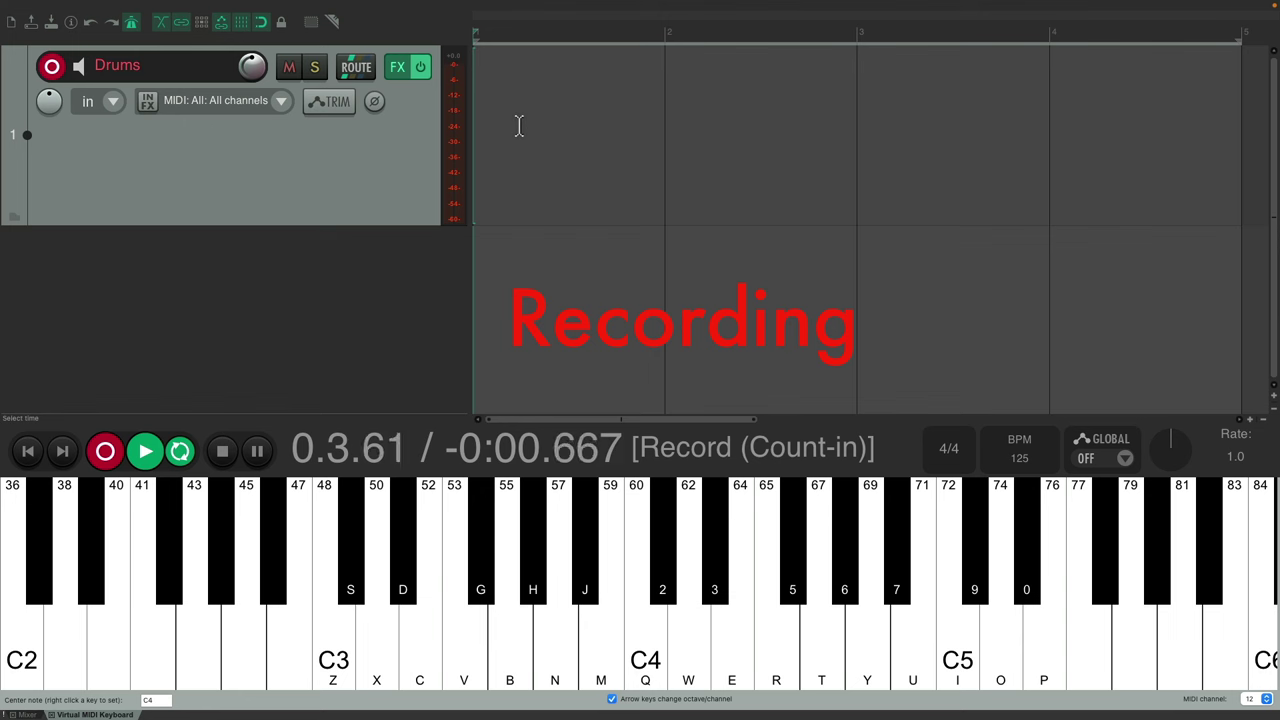
key(q)
key(q)
key(q)
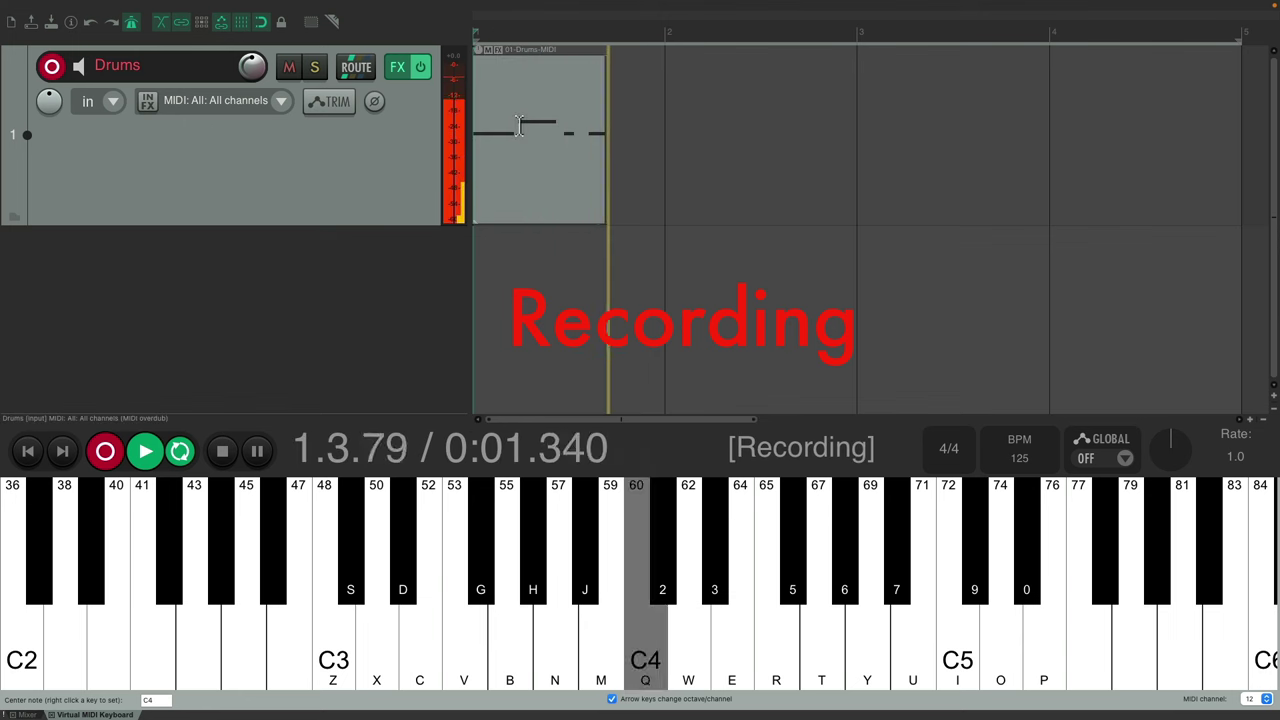
key(2)
key(q)
key(2)
key(q)
key(2)
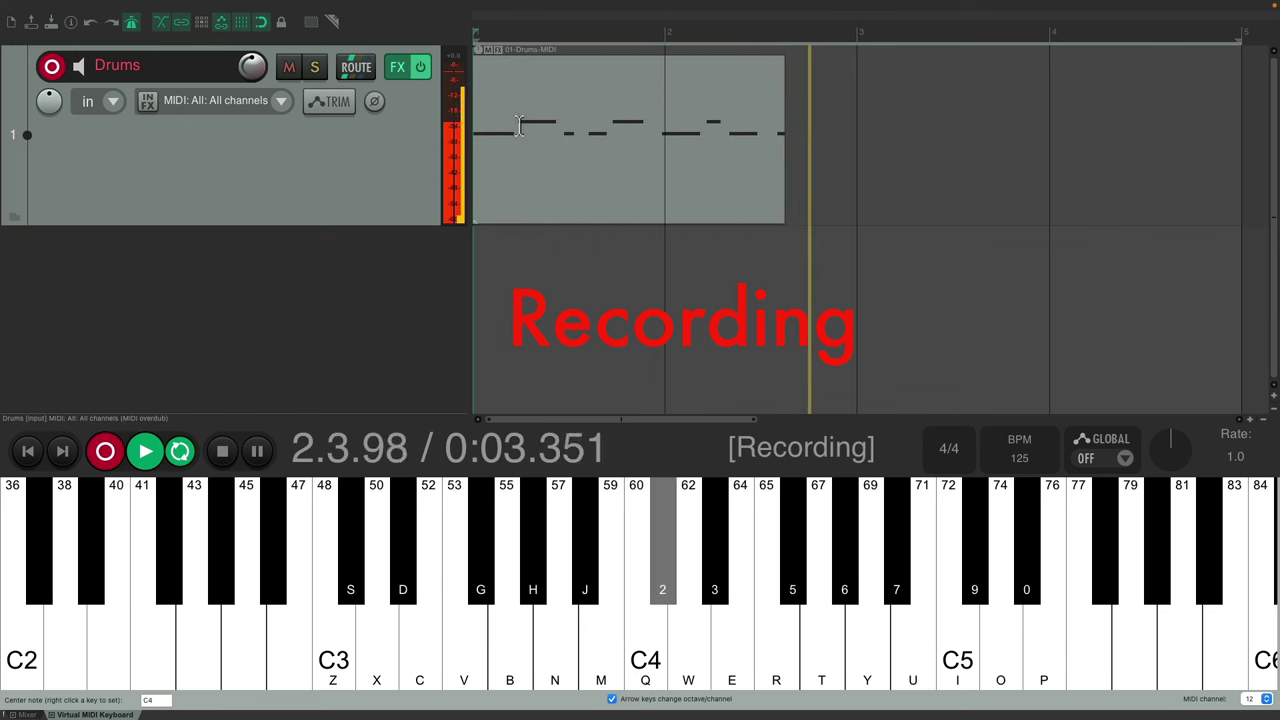
key(q)
key(2)
key(q)
key(q)
key(2)
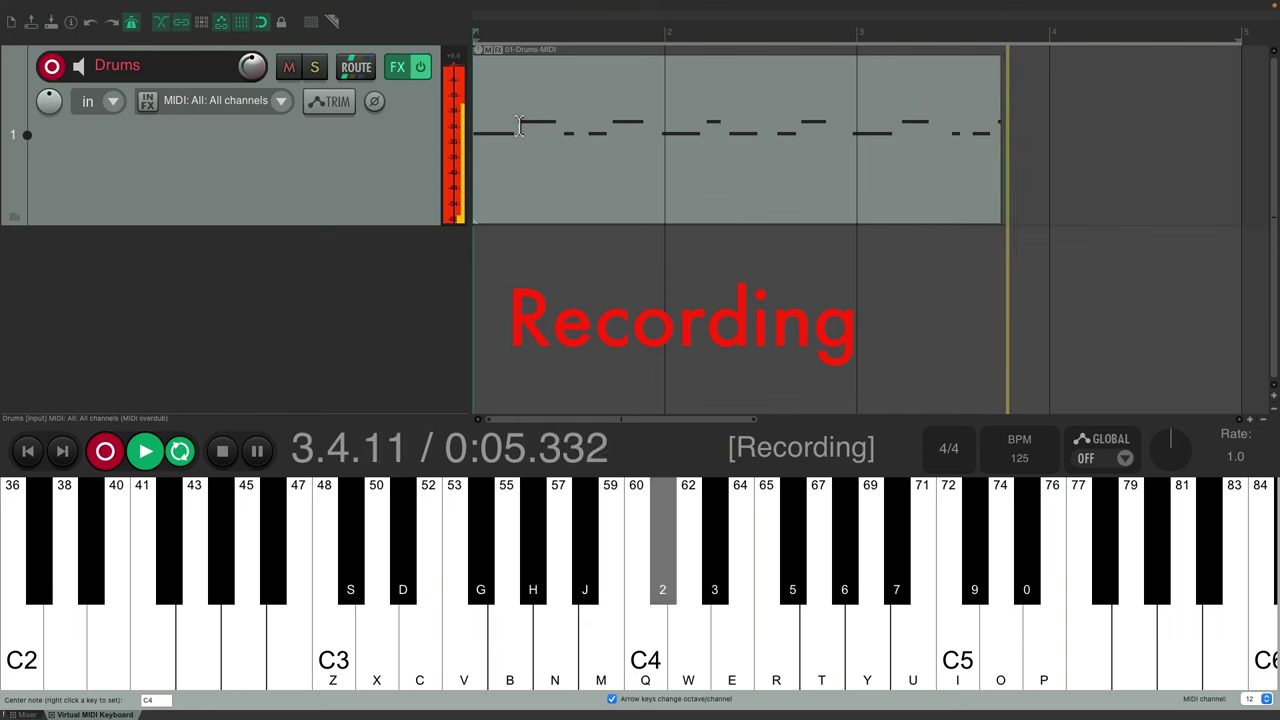
key(q)
key(2)
key(q)
key(q)
key(2)
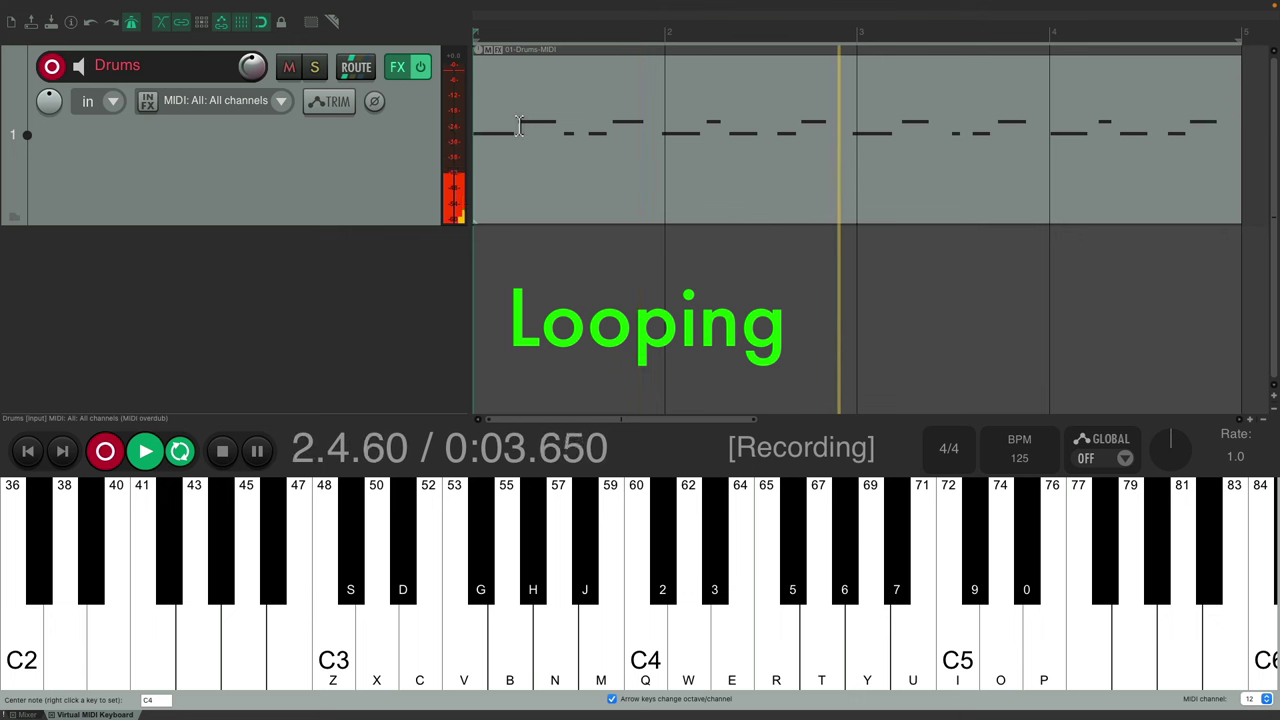
key(space)
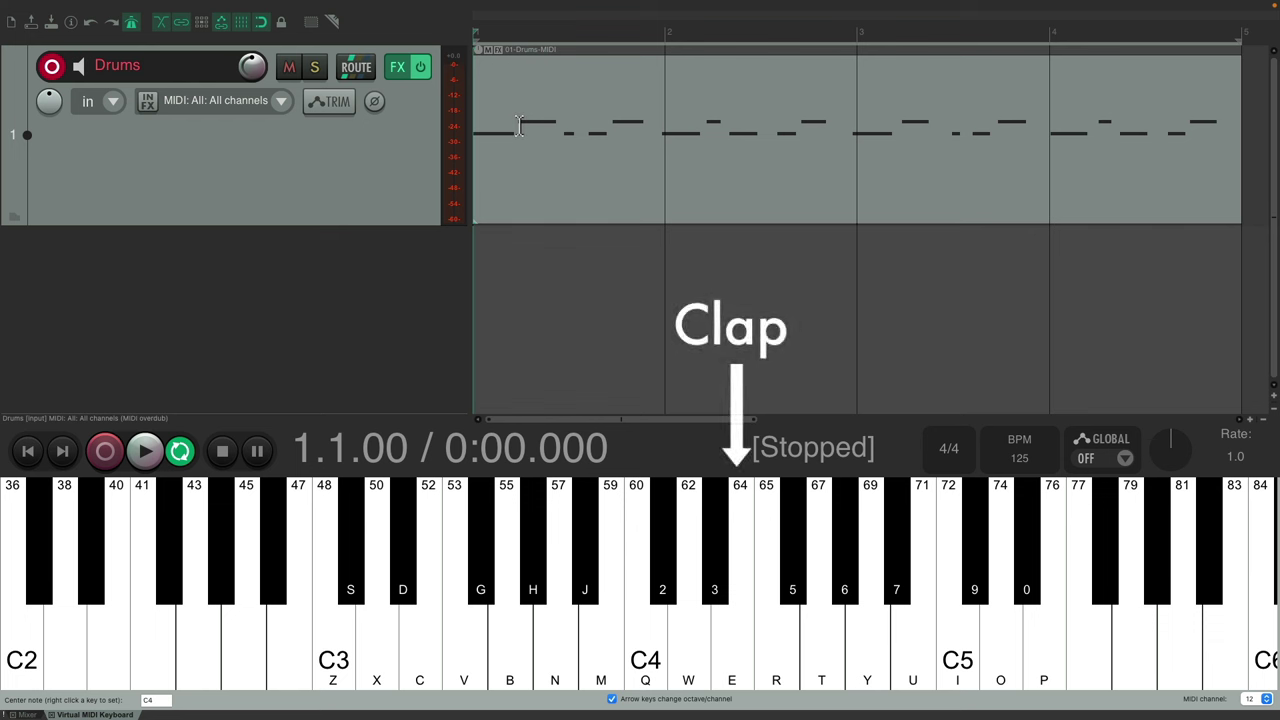
Audition the note-64 clap, then overdub clap hits across bars 1–4 with a count-in and stop.
key(e)
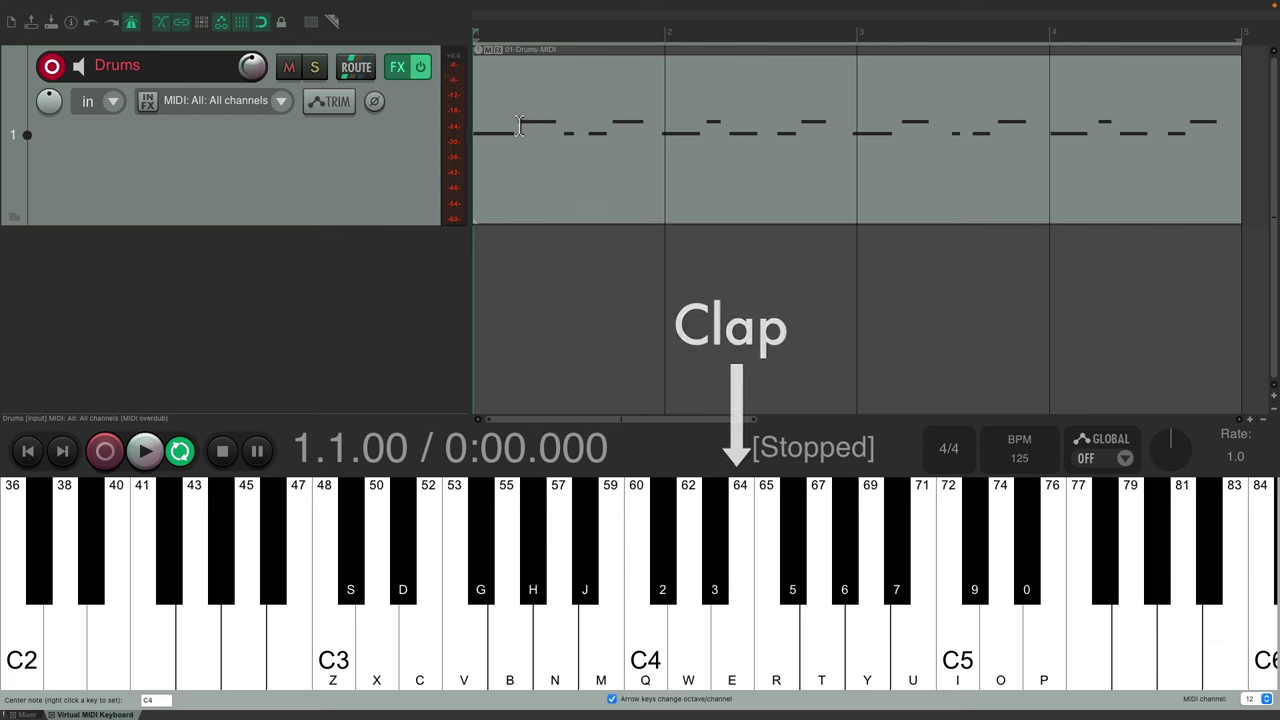
key(ctrl+r)
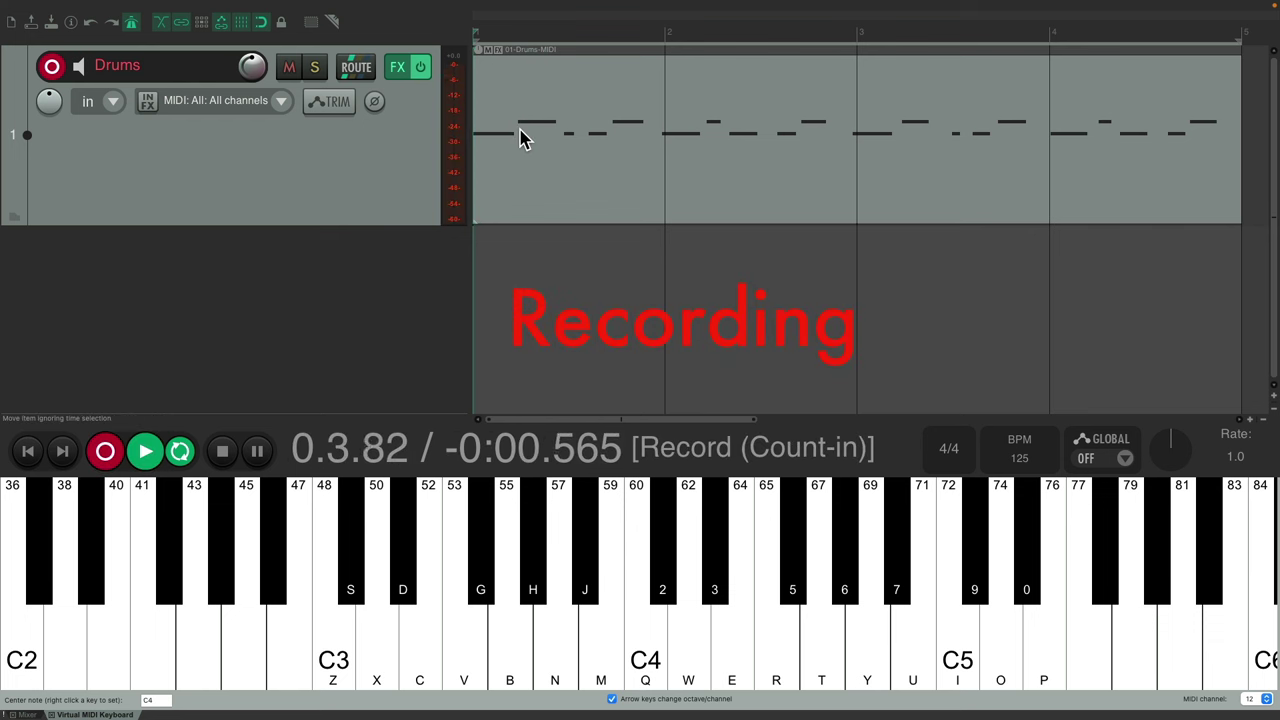
key(e)
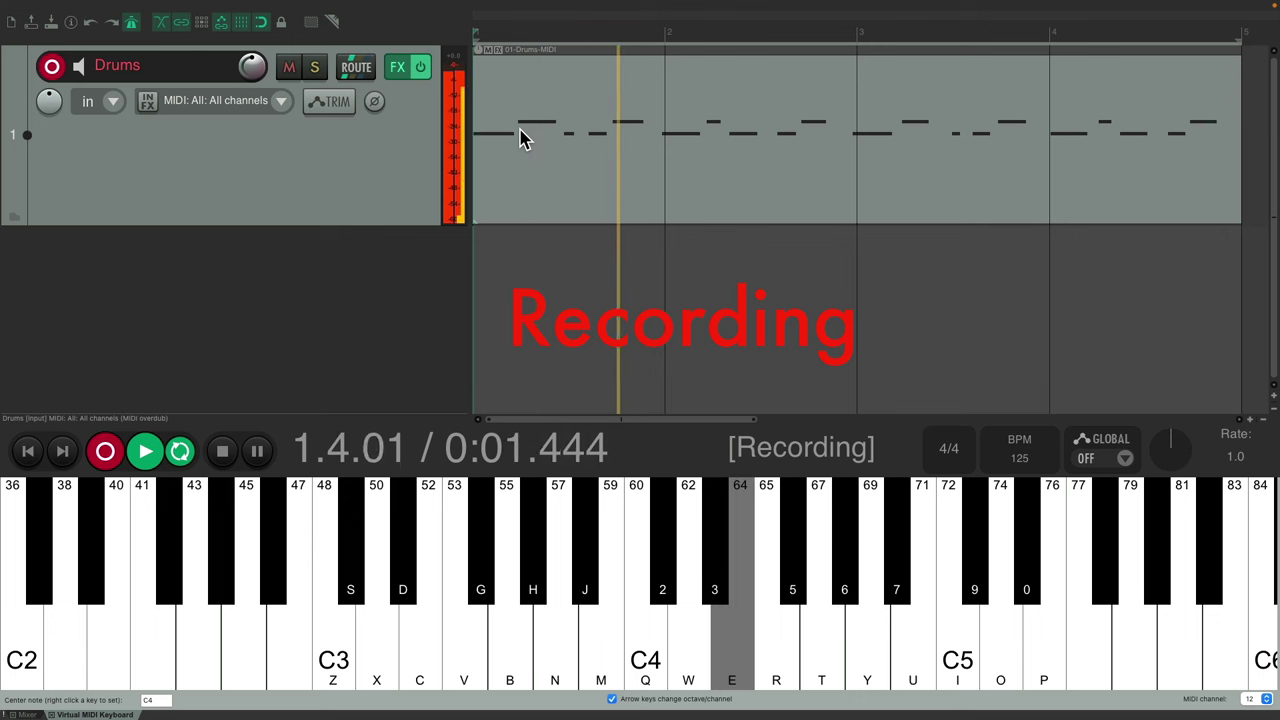
key(e)
key(e)
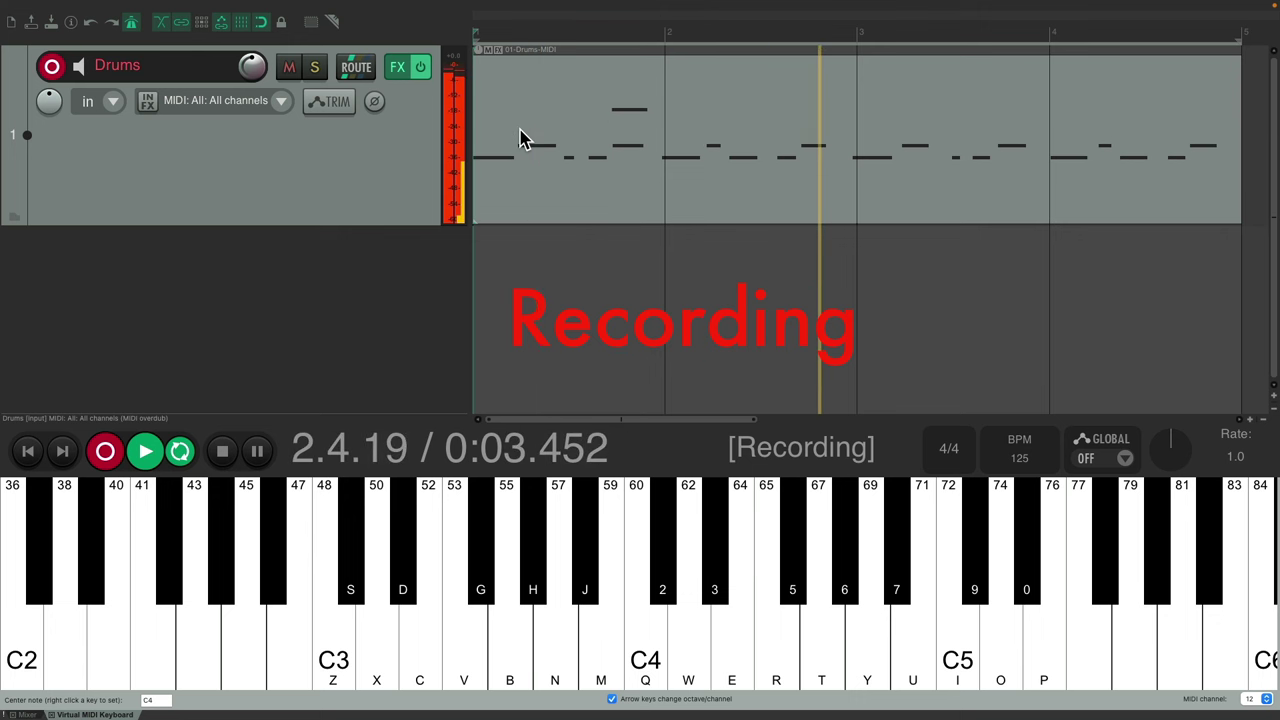
key(e)
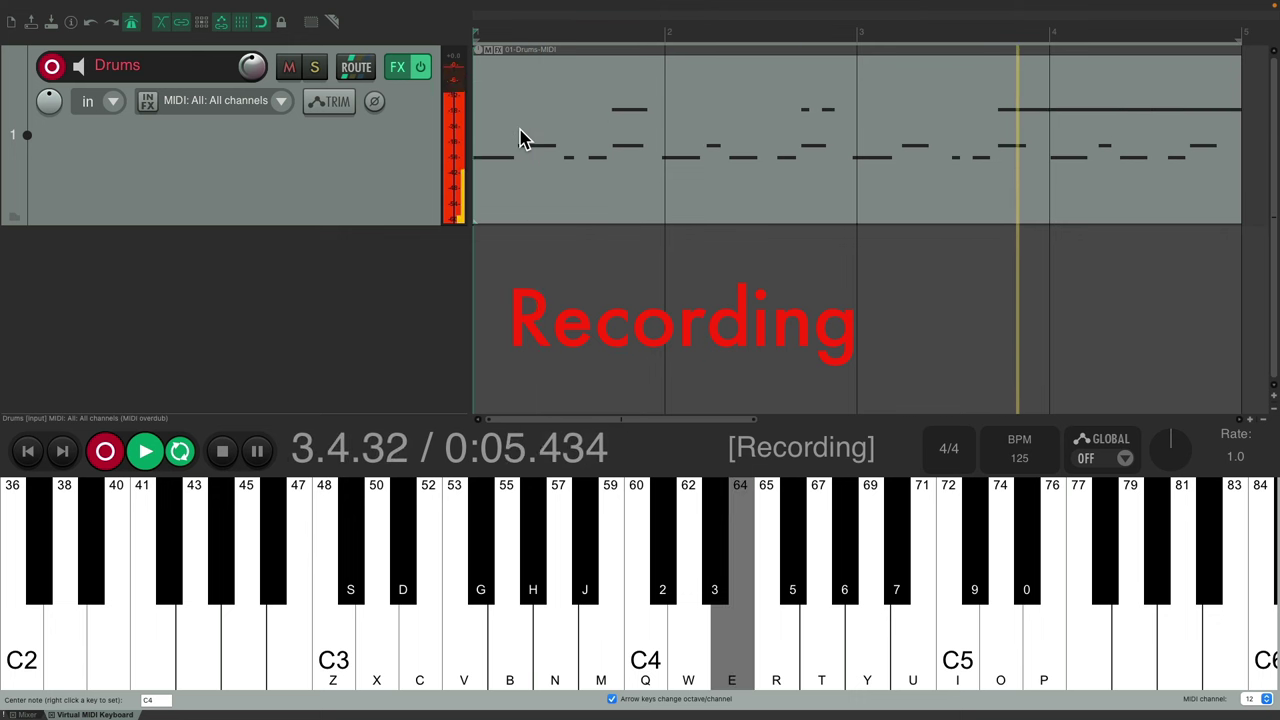
key(e)
key(e)
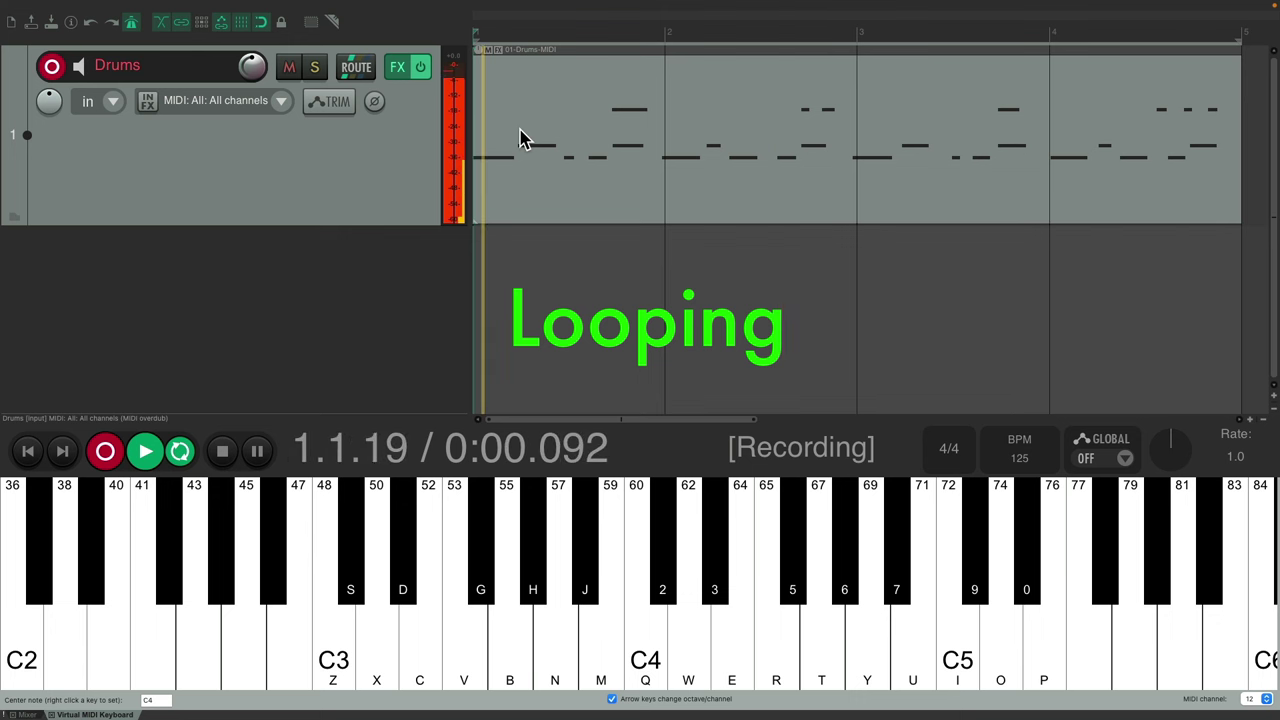
key(space)
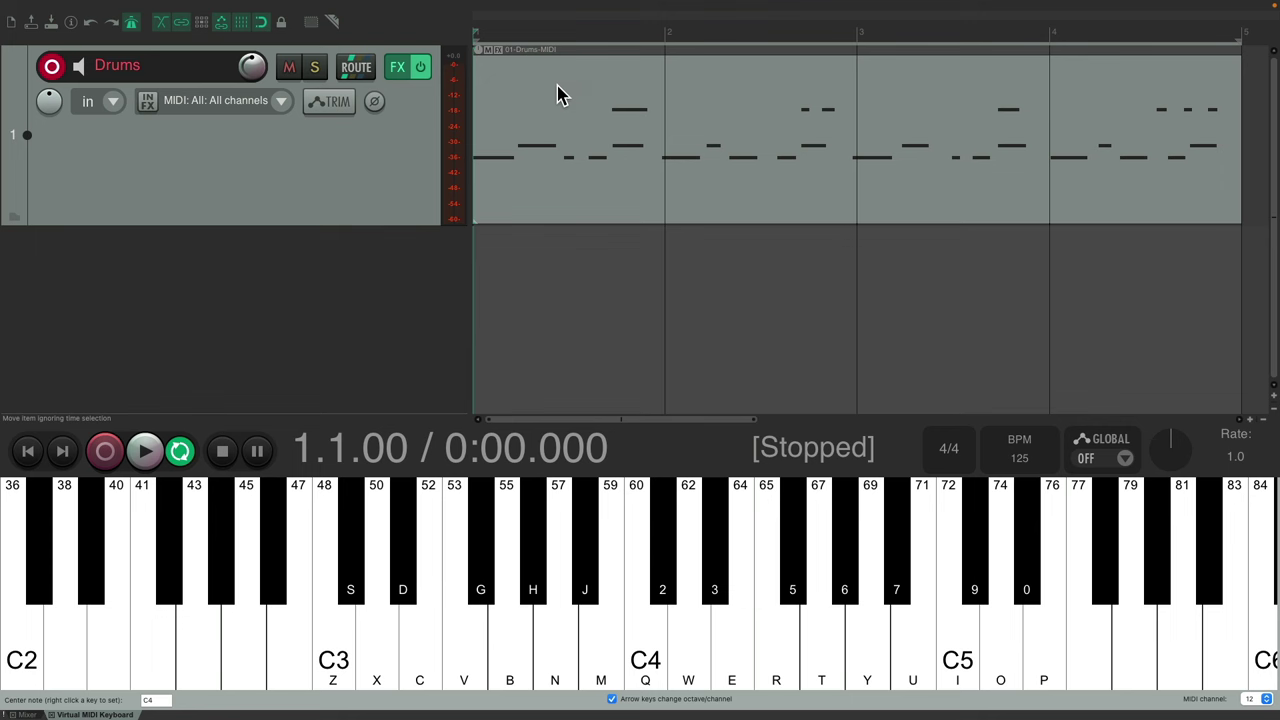
Open the Drums MIDI item in the piano roll and audition notes 60, 61 and 64.
double_click(560, 93)
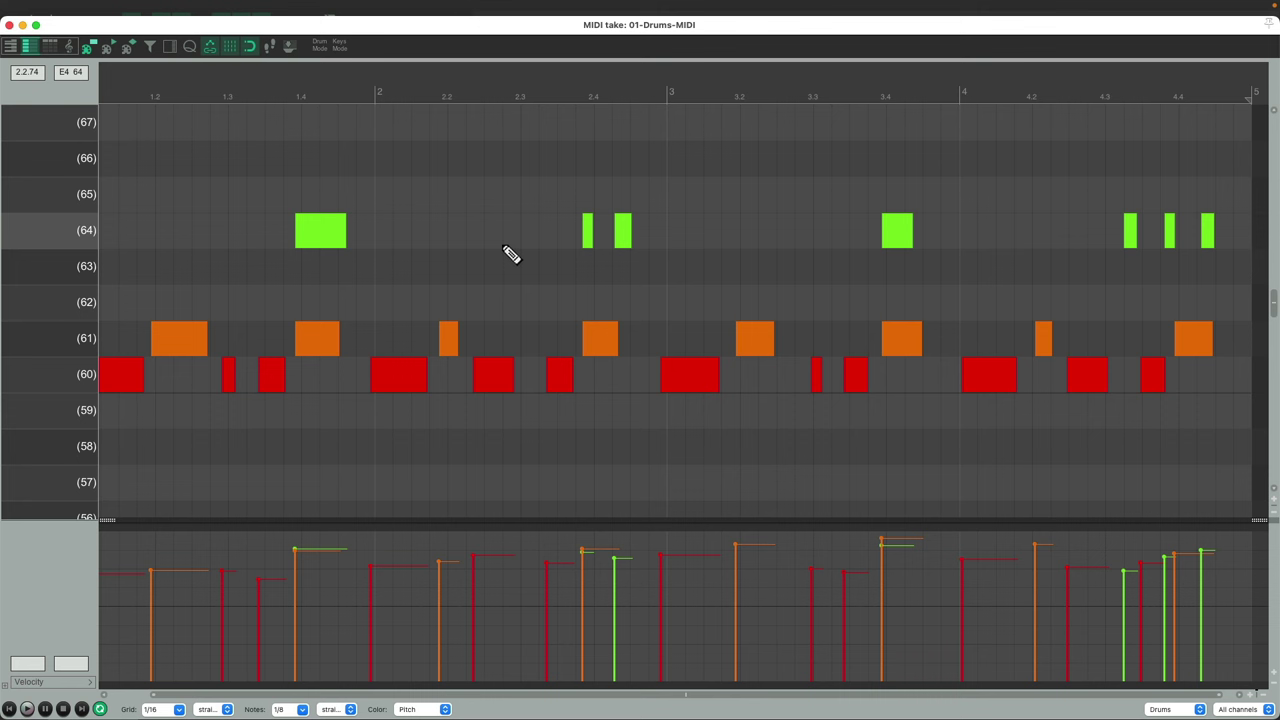
click(62, 380)
click(48, 346)
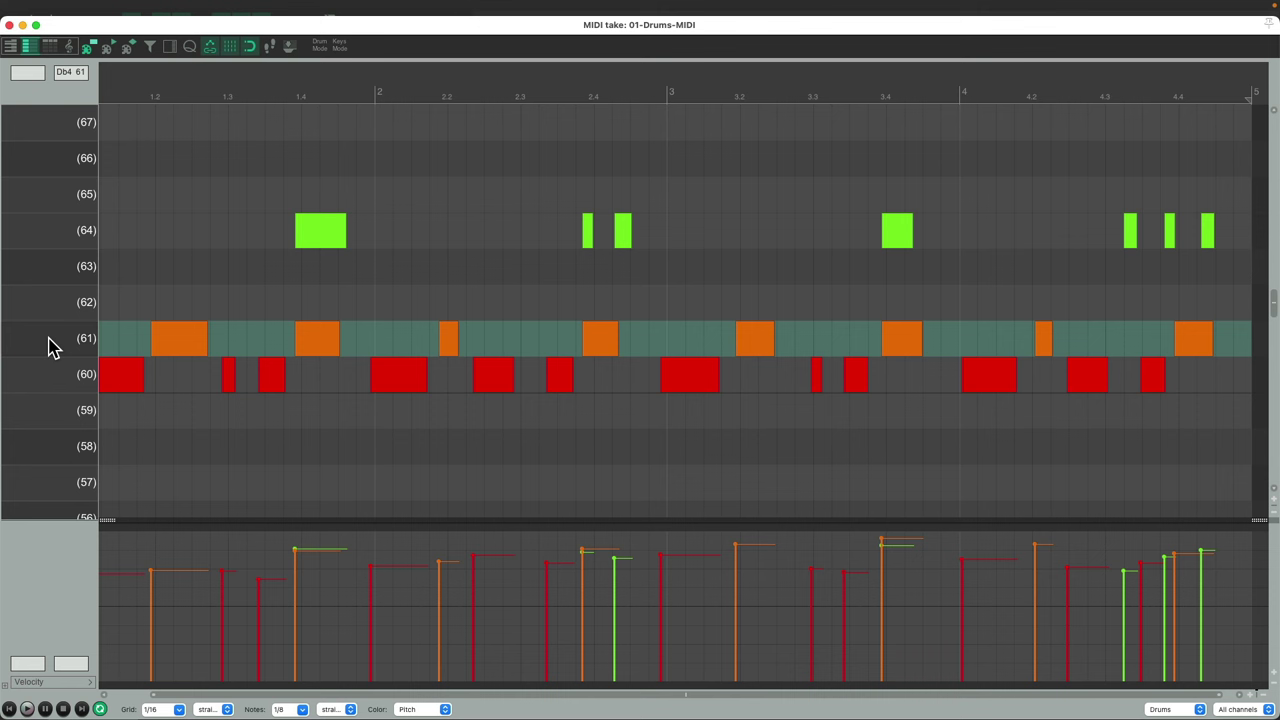
click(58, 240)
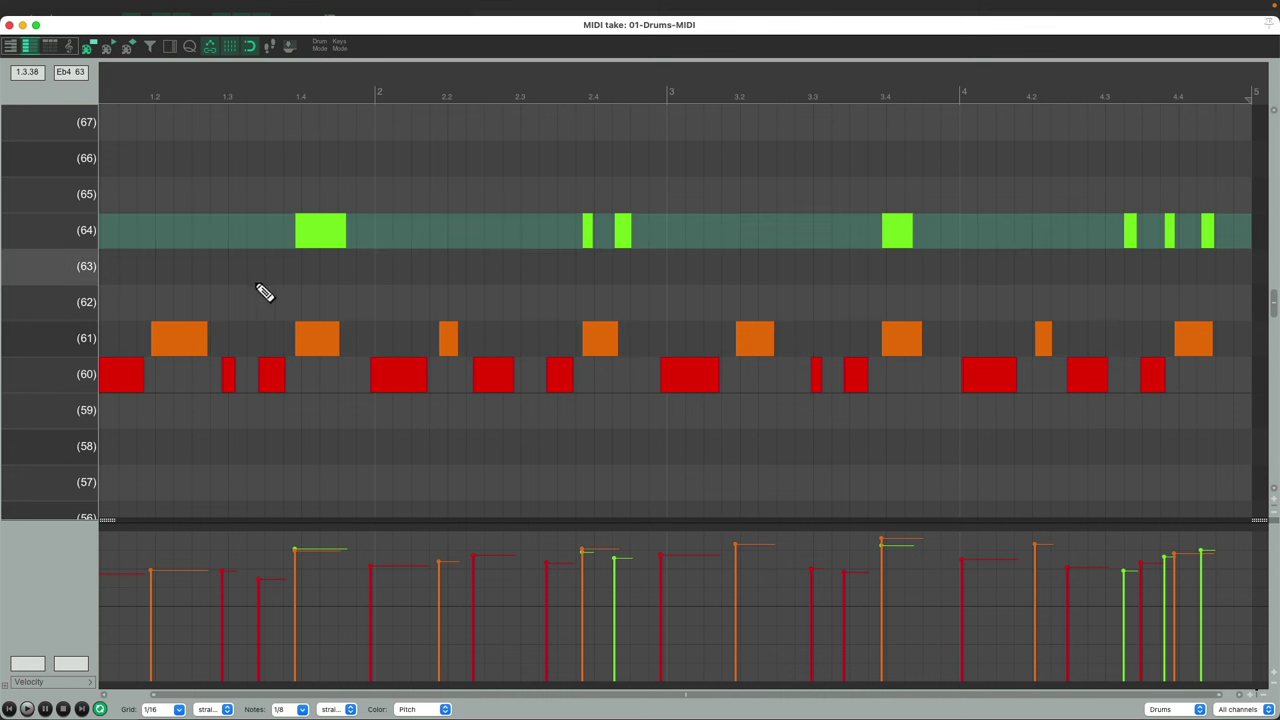
Delete the clap note at beat 1.4 and draw a new one on note 64 there.
double_click(328, 234)
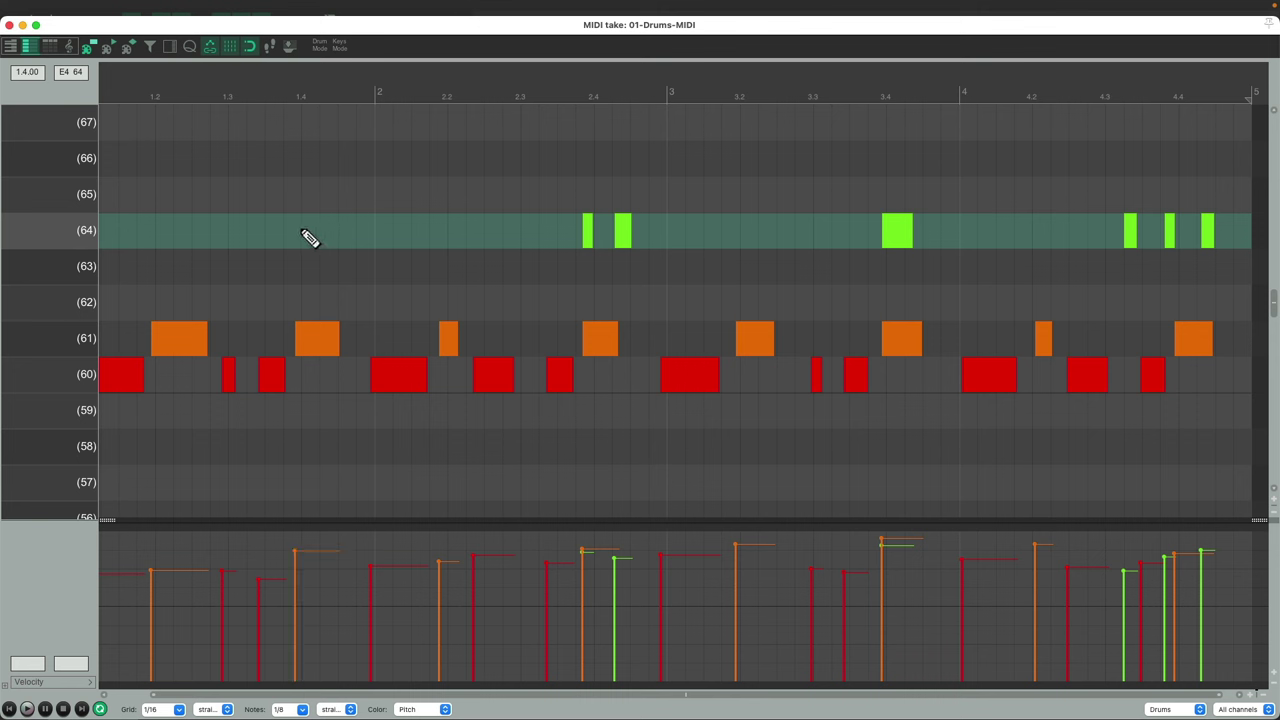
drag(308, 237, 358, 238)
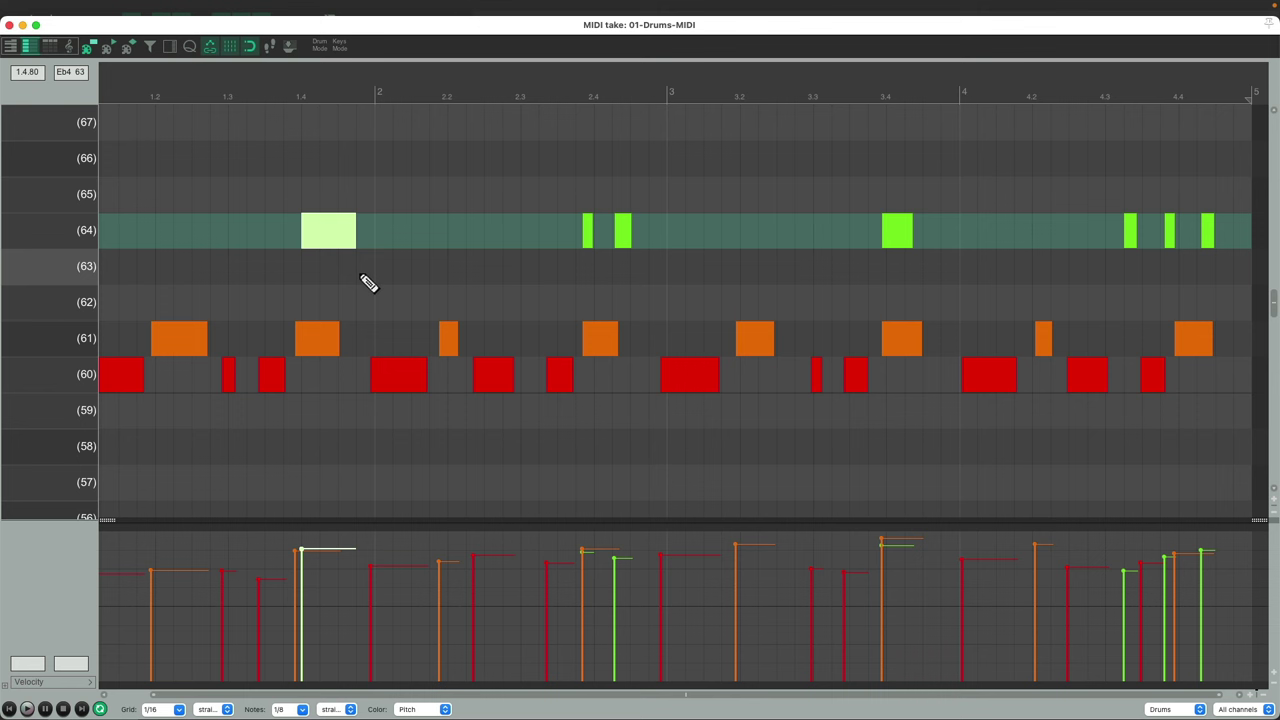
mouse_move(322, 230)
mouse_down()
mouse_move(389, 226)
mouse_move(323, 223)
mouse_up()
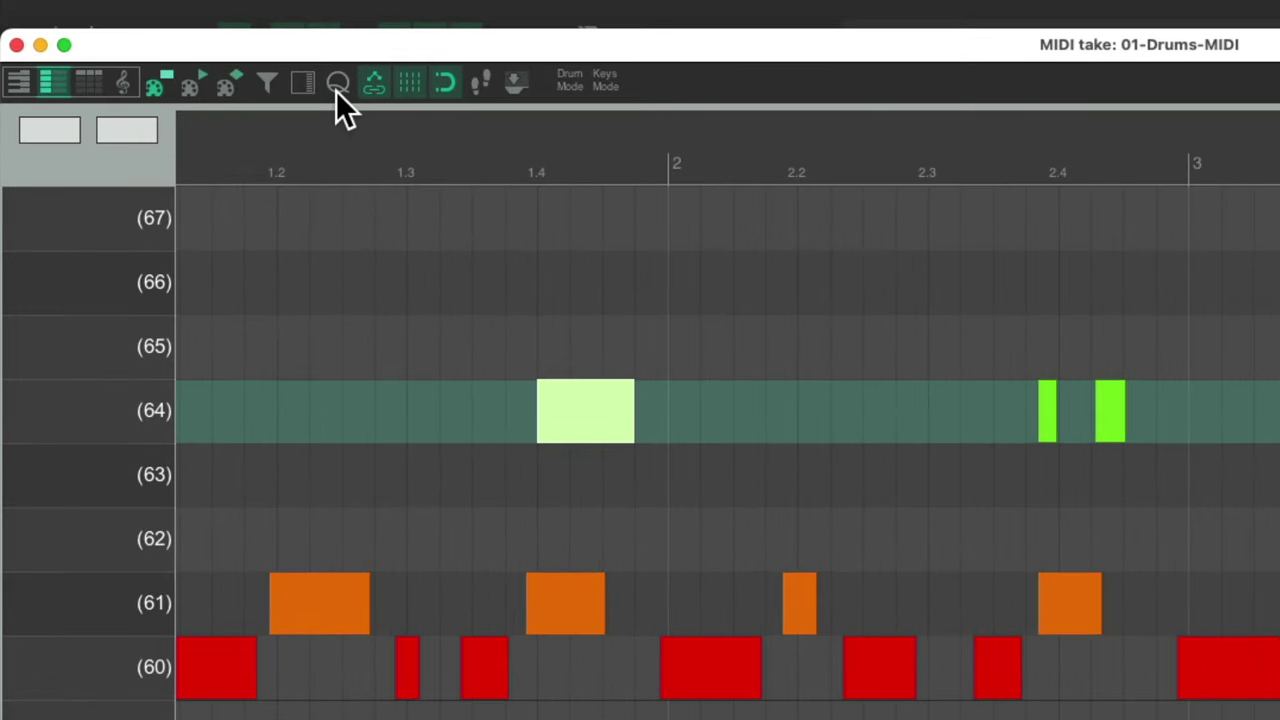
Quantize the drum notes with manual settings on a 1/8 grid.
click(336, 88)
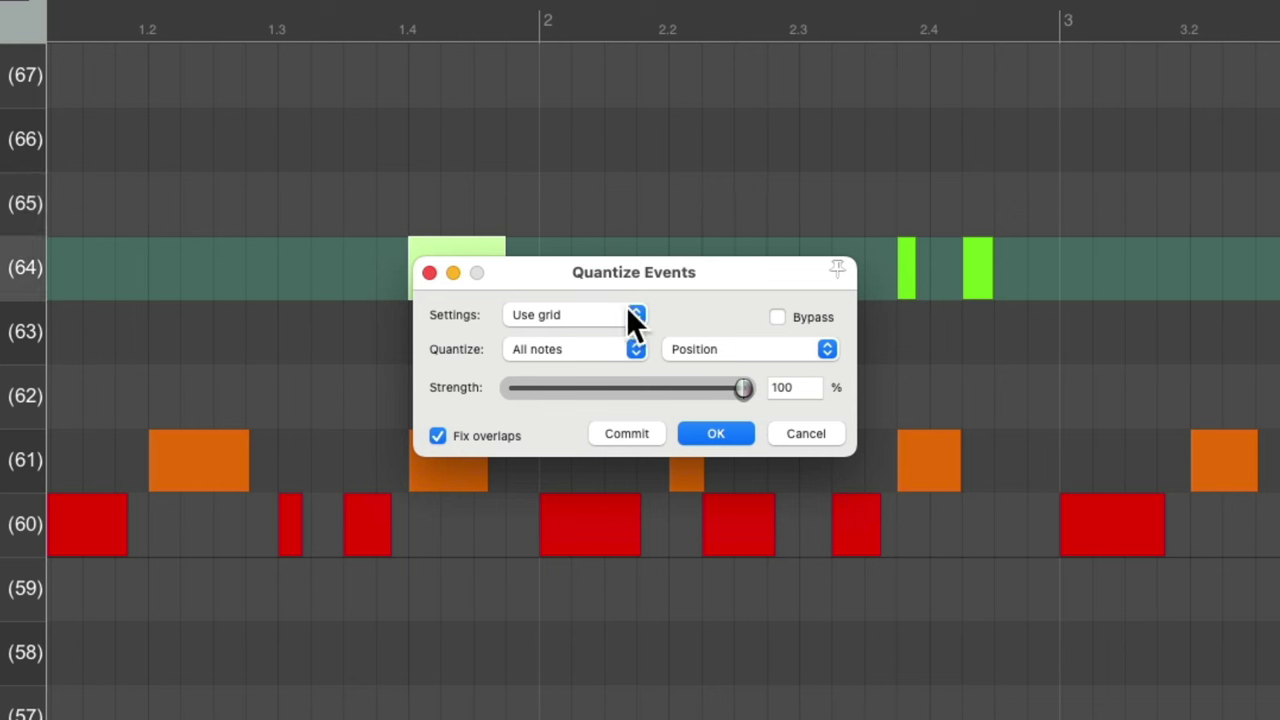
click(594, 314)
click(606, 341)
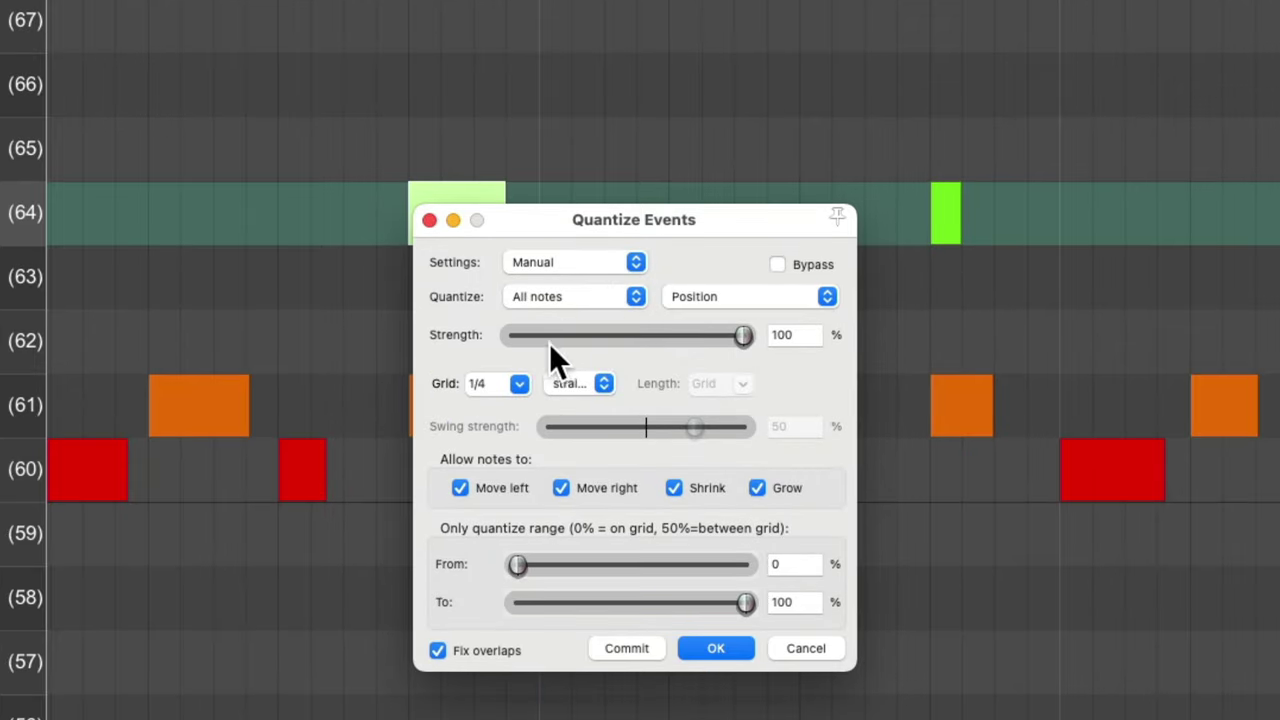
click(519, 383)
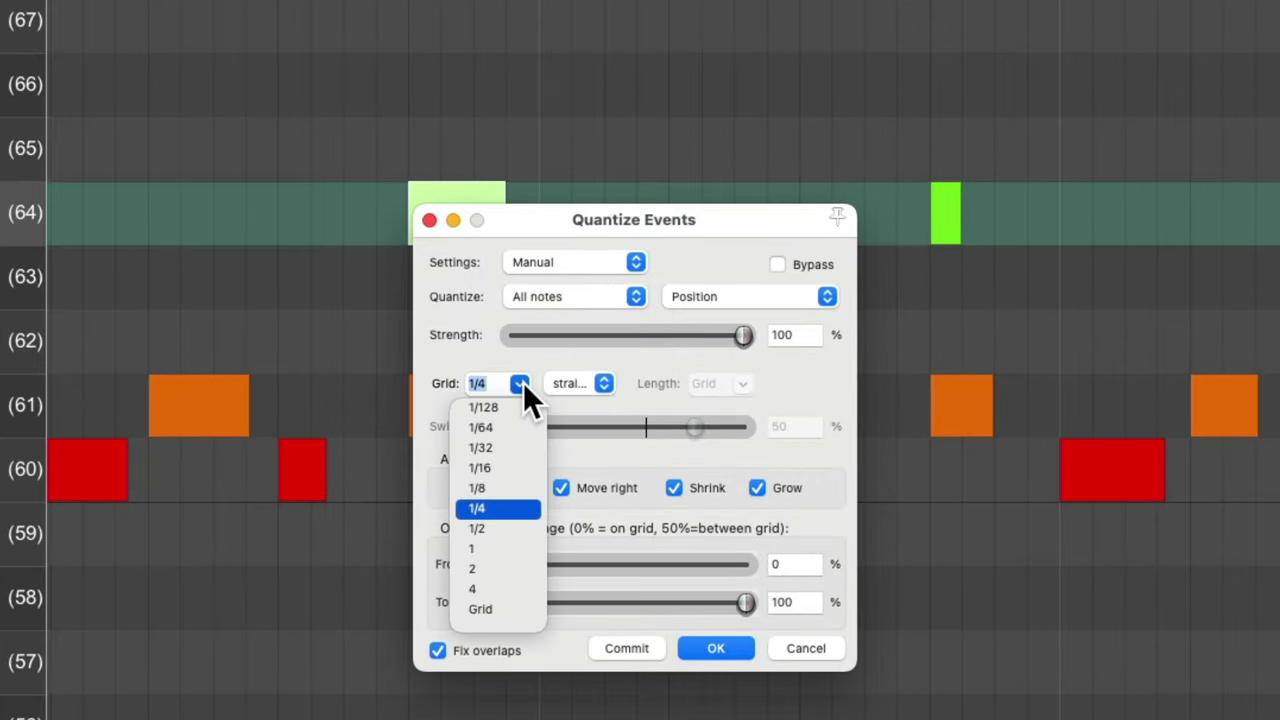
click(517, 488)
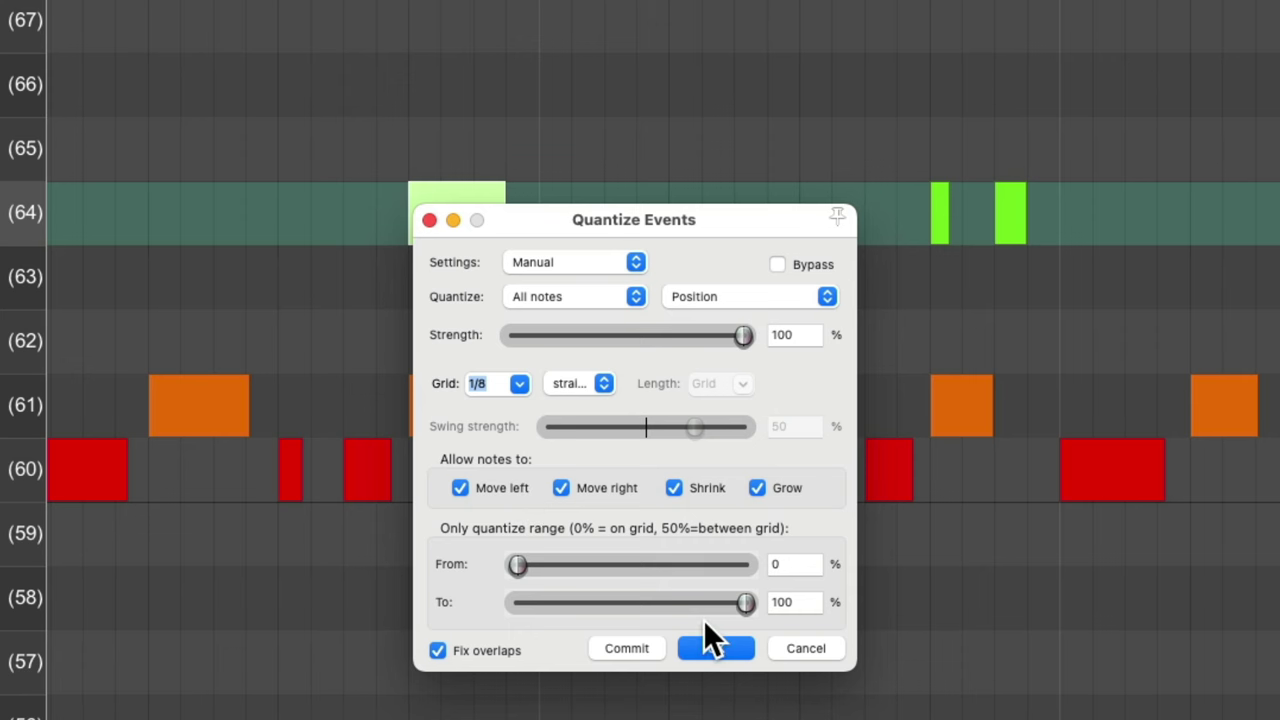
click(720, 646)
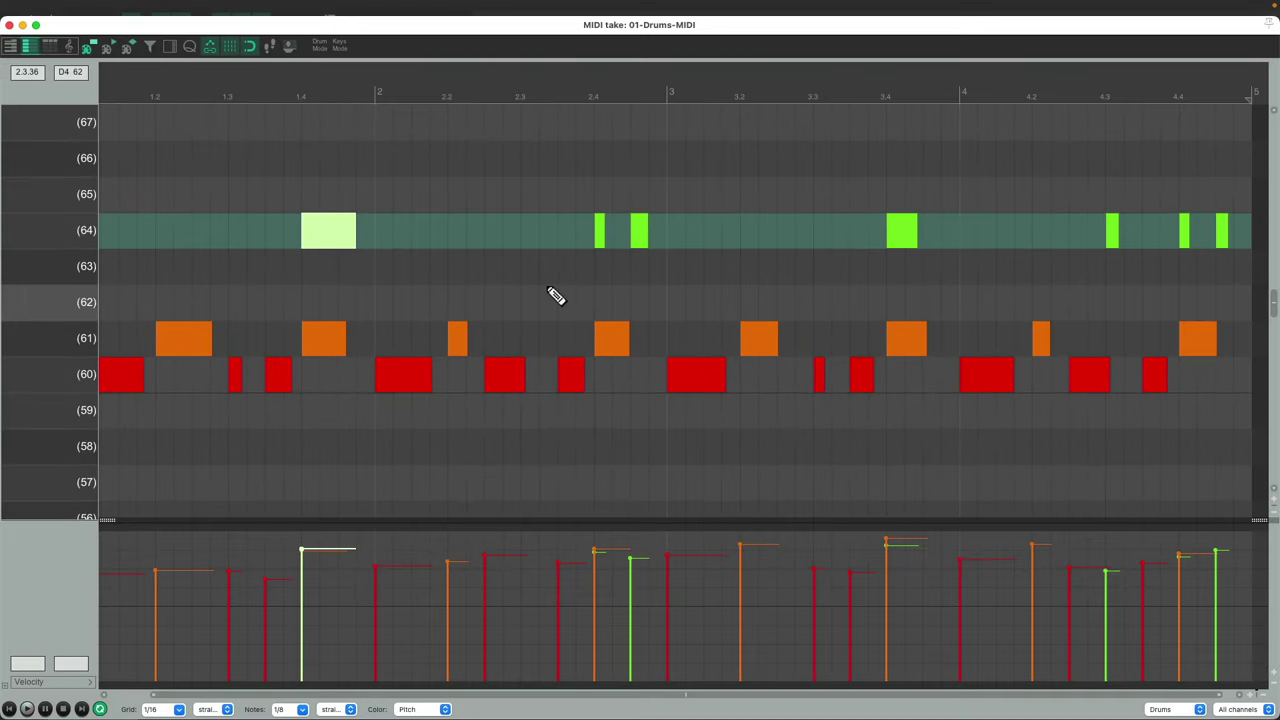
Play the drum pattern, nudge the bar-4 clap note from 4.3 to 4.3.43, and replay it.
key(space)
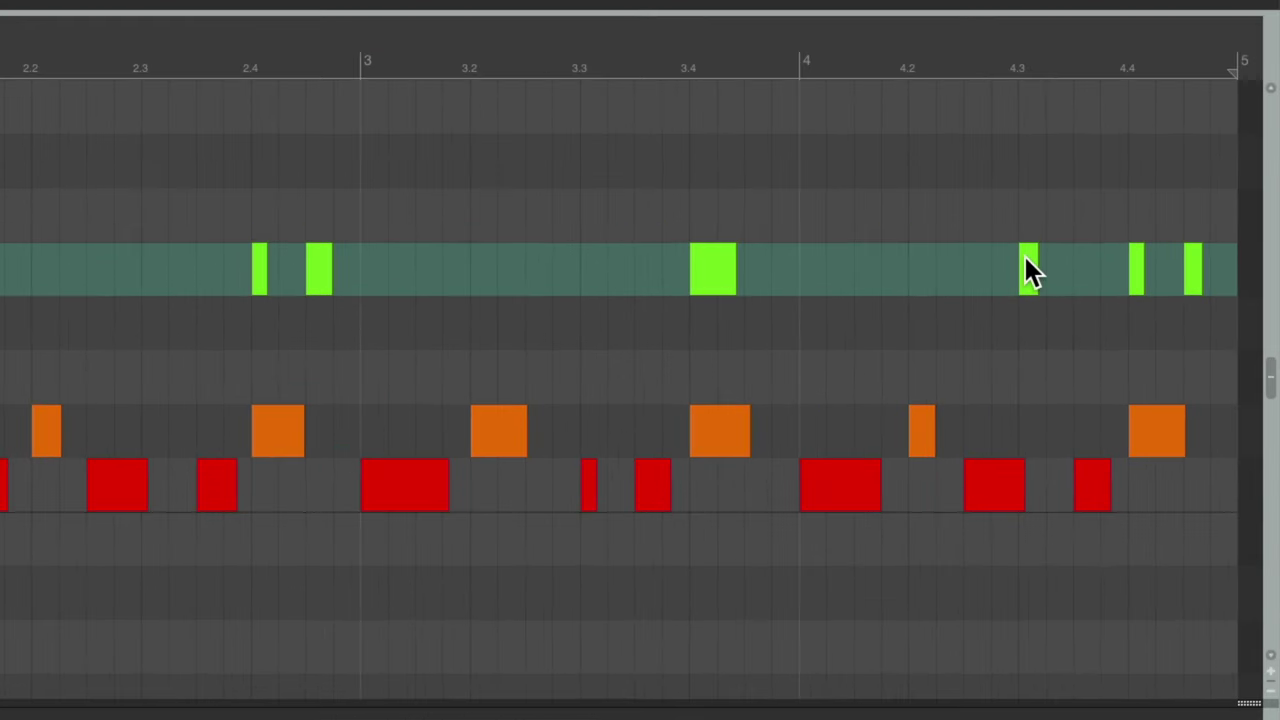
drag(1023, 253, 1079, 251)
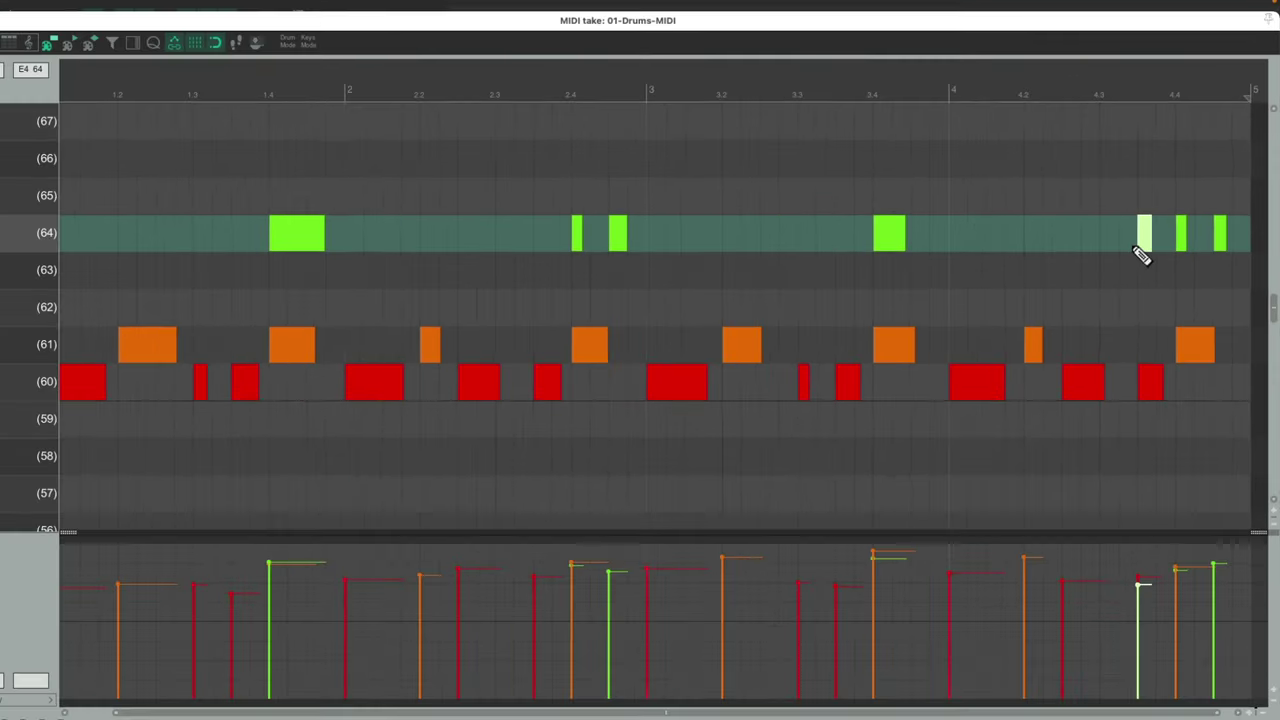
key(space)
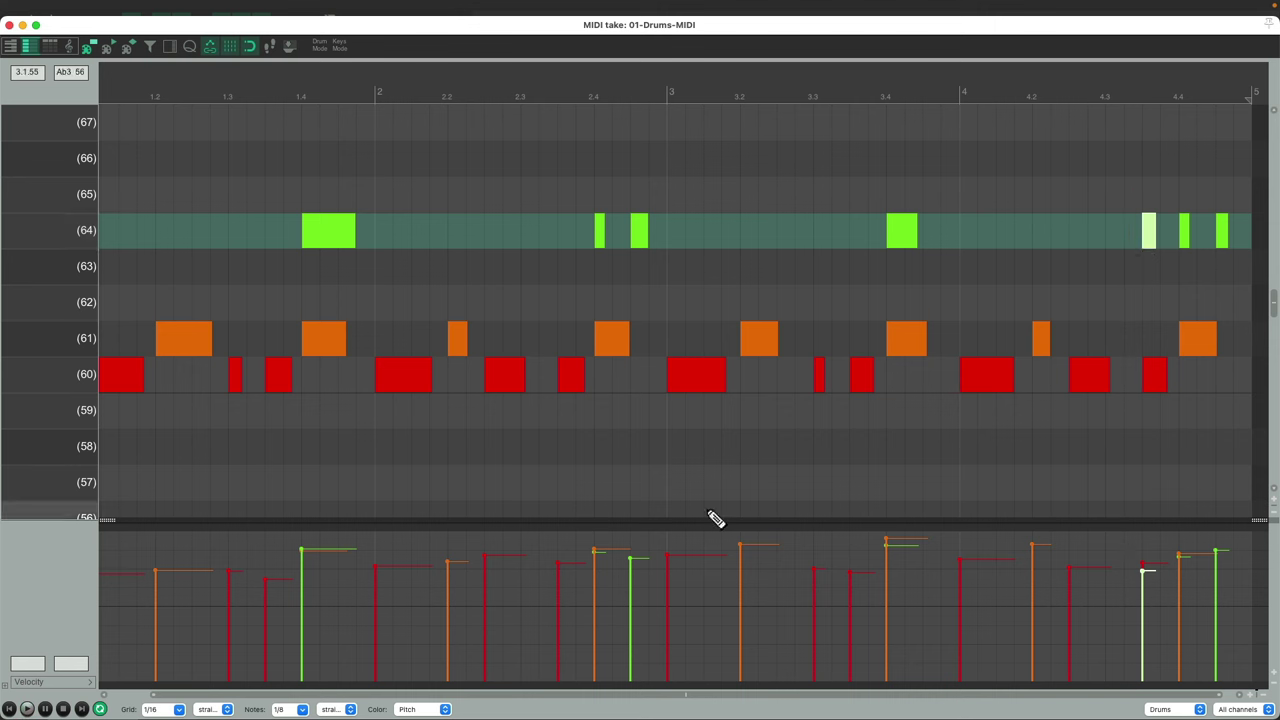
Select all drum notes, raise their velocity to 127, and play the pattern back.
key(super+a)
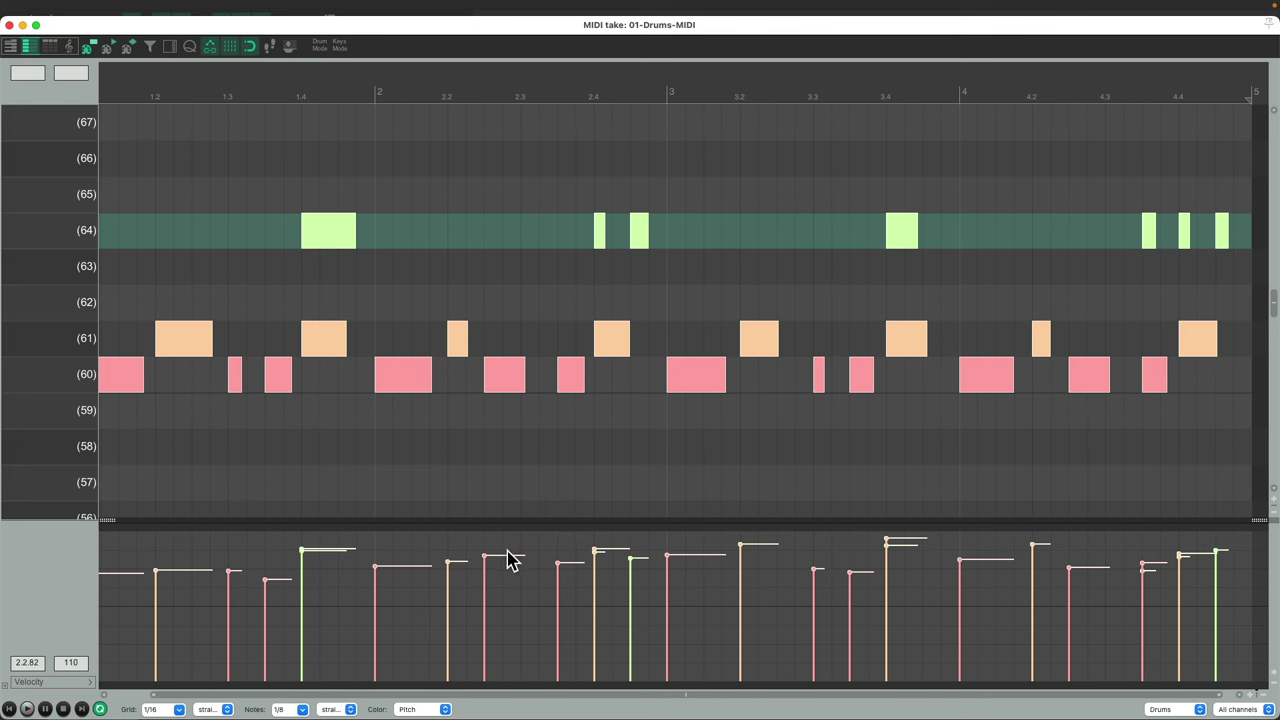
drag(508, 560, 510, 487)
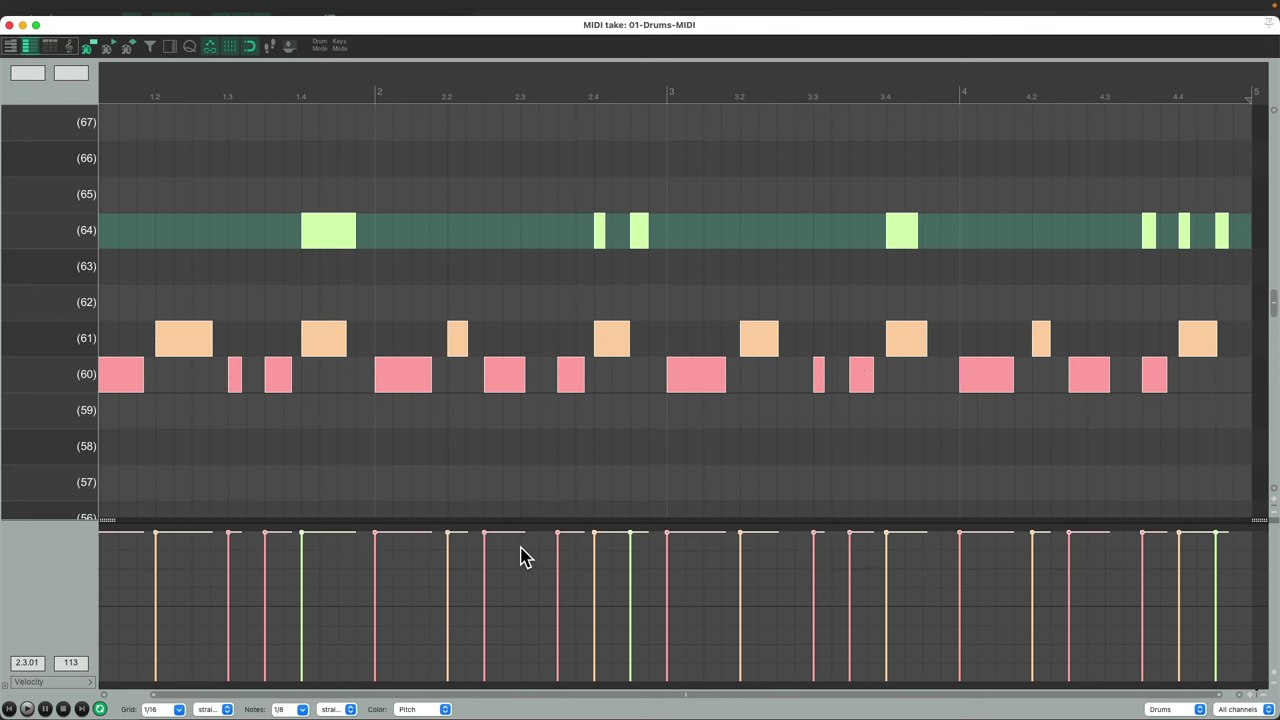
key(space)
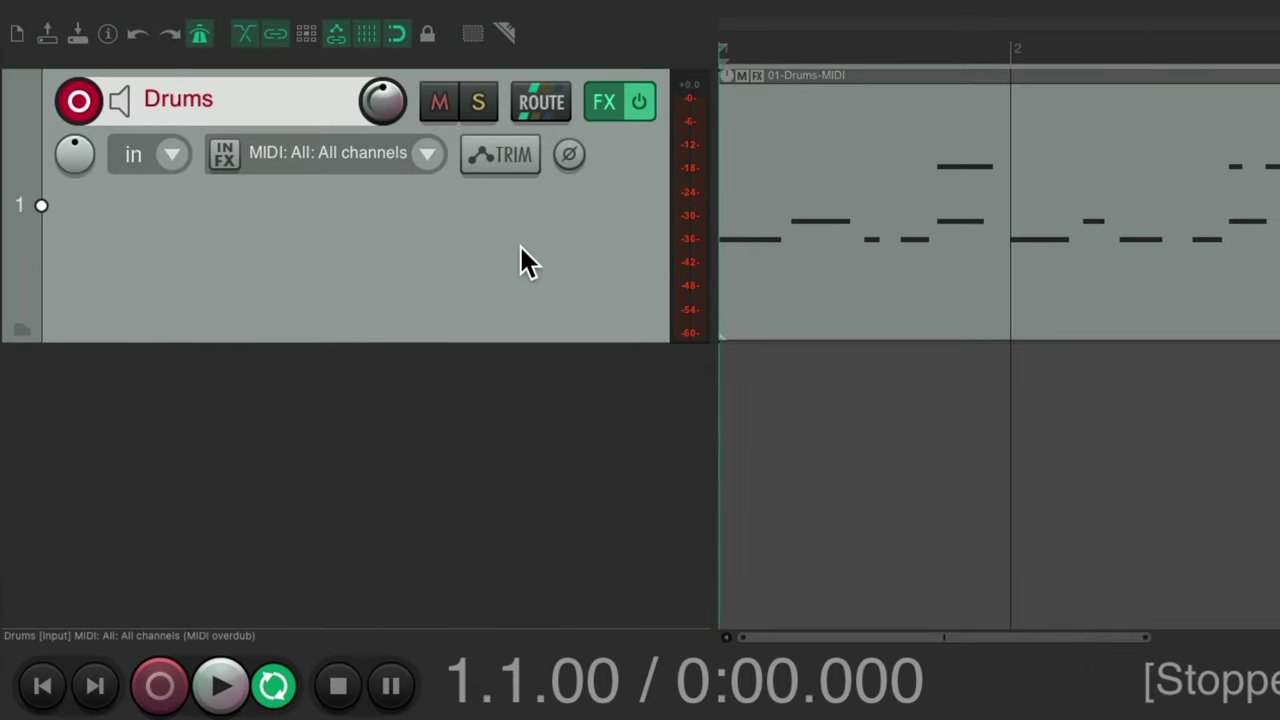
Duplicate the Drums track and delete the MIDI item on the copy.
right_click(521, 248)
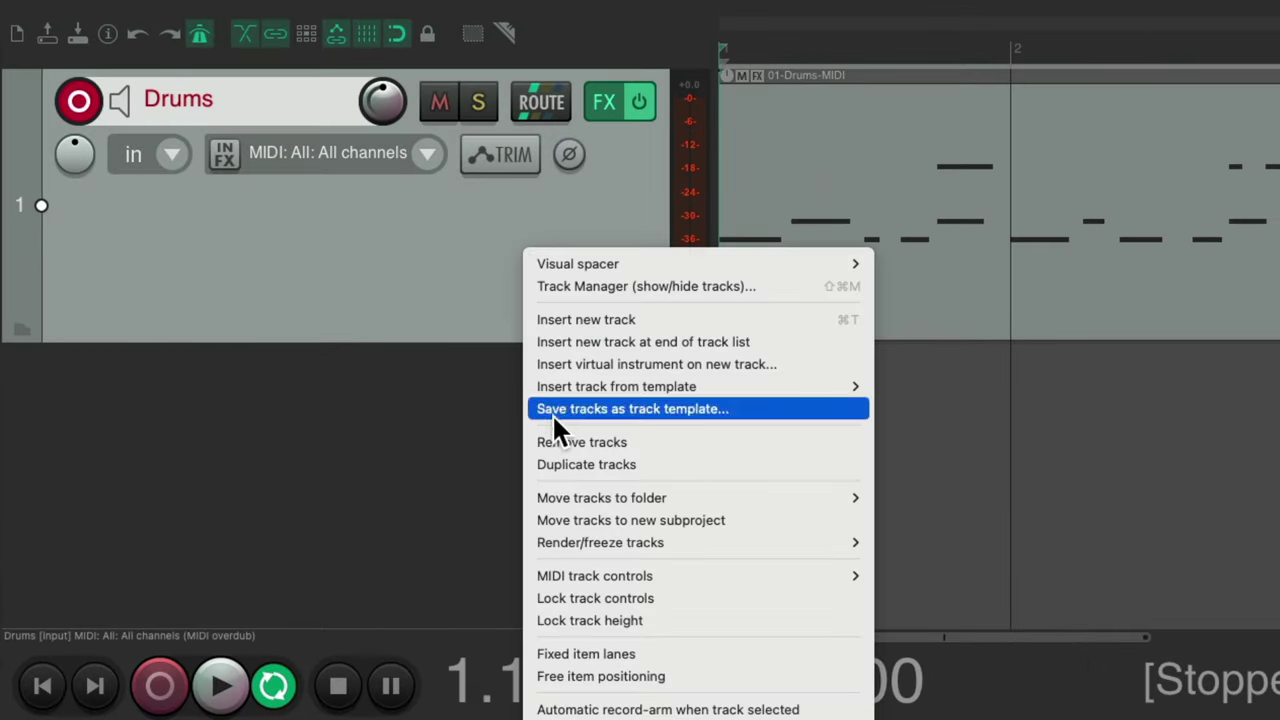
click(550, 465)
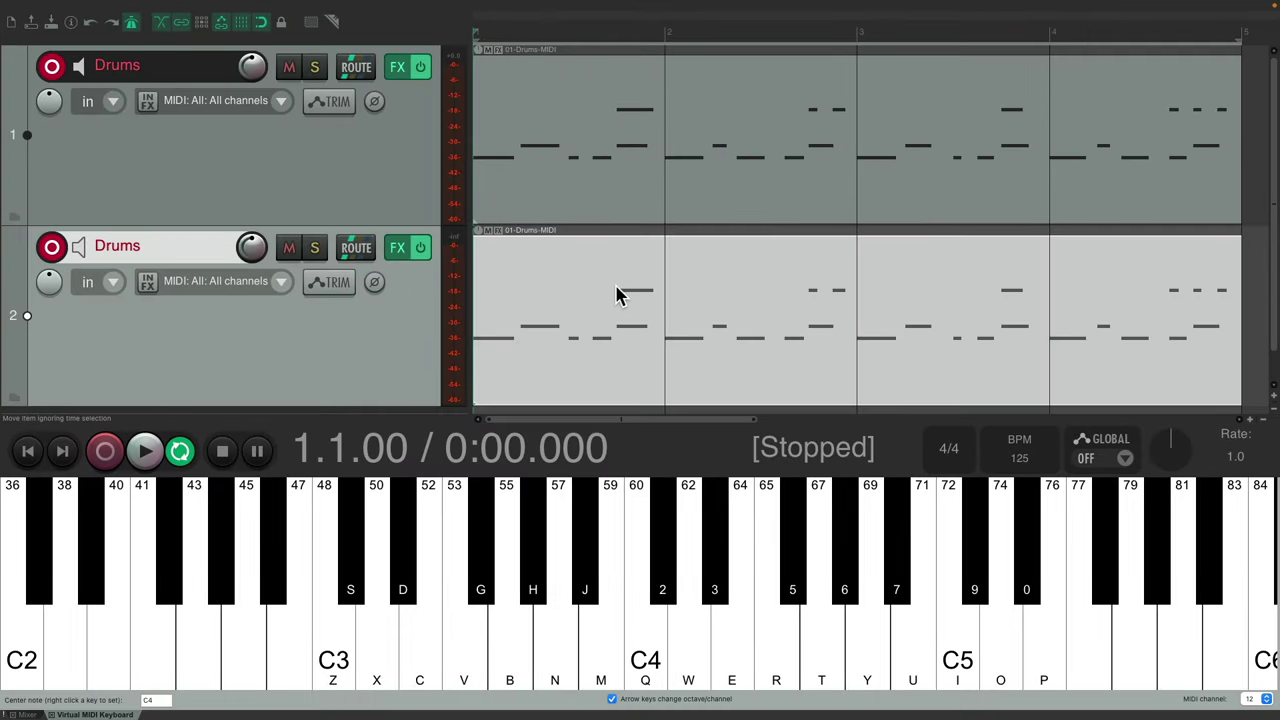
key(Delete)
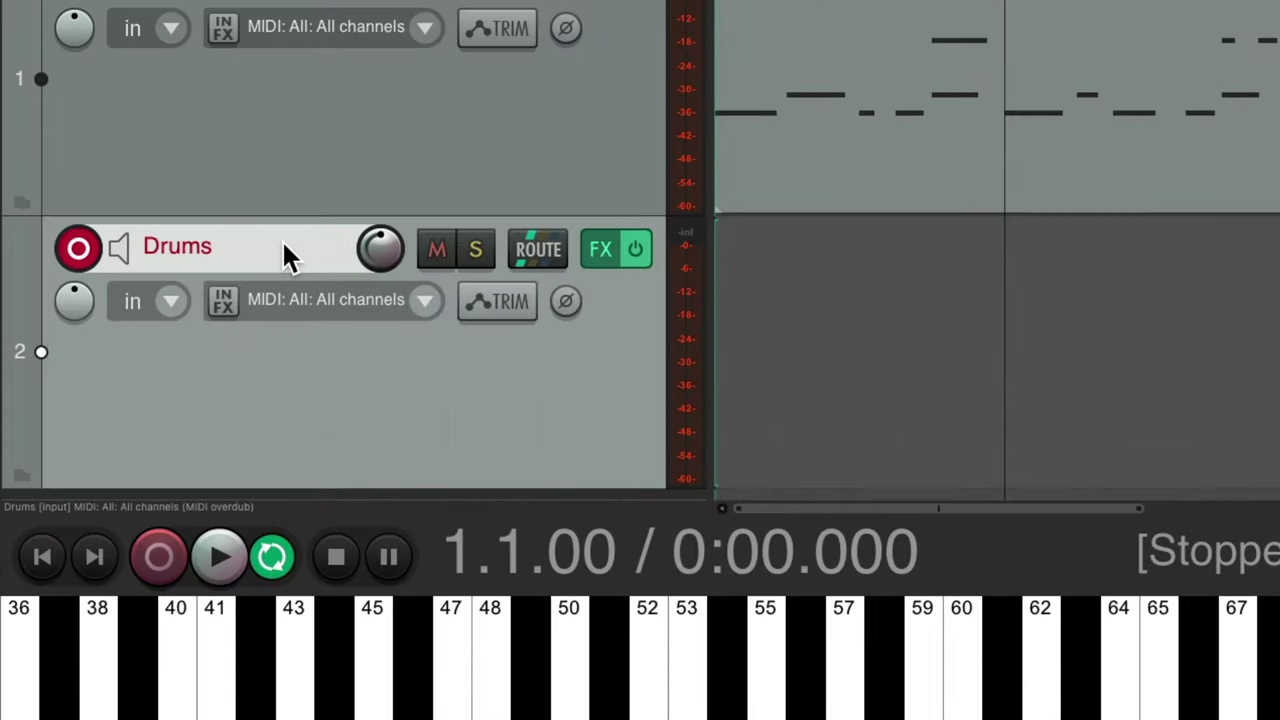
Rename the second track to 'Bass' and disarm recording on the Drums track.
double_click(187, 247)
text(Bass)
key(Return)
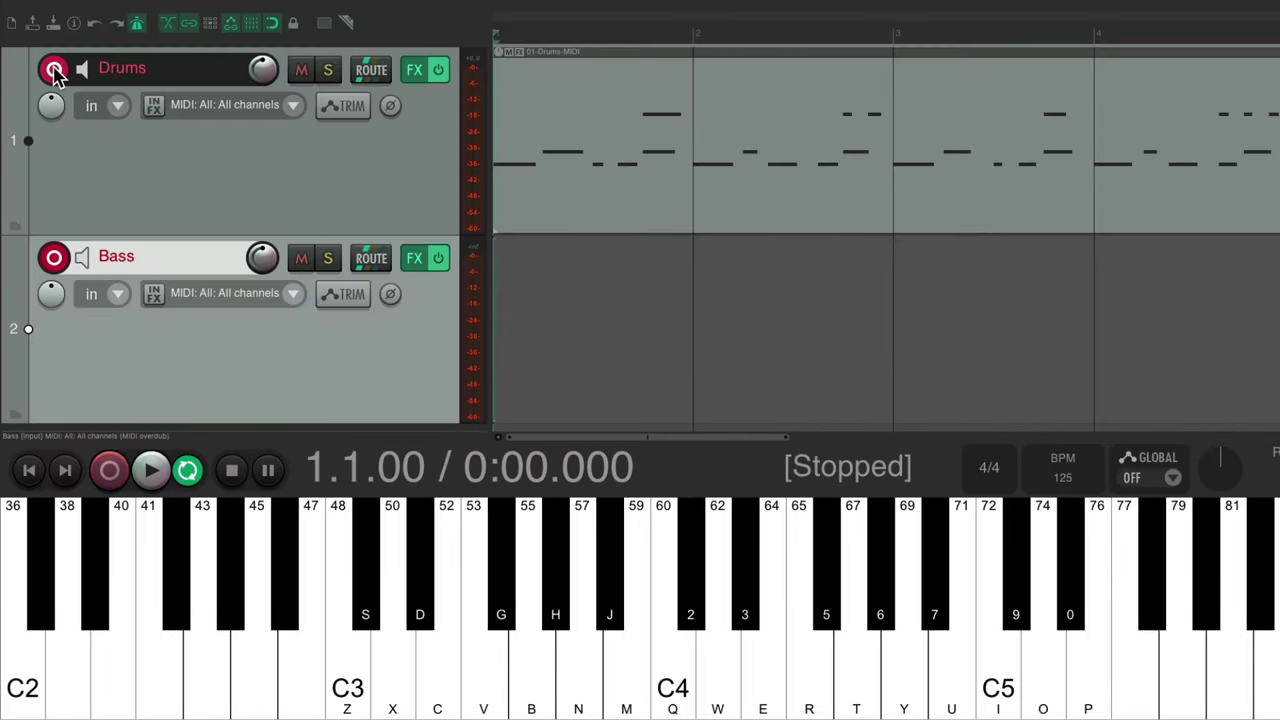
click(54, 70)
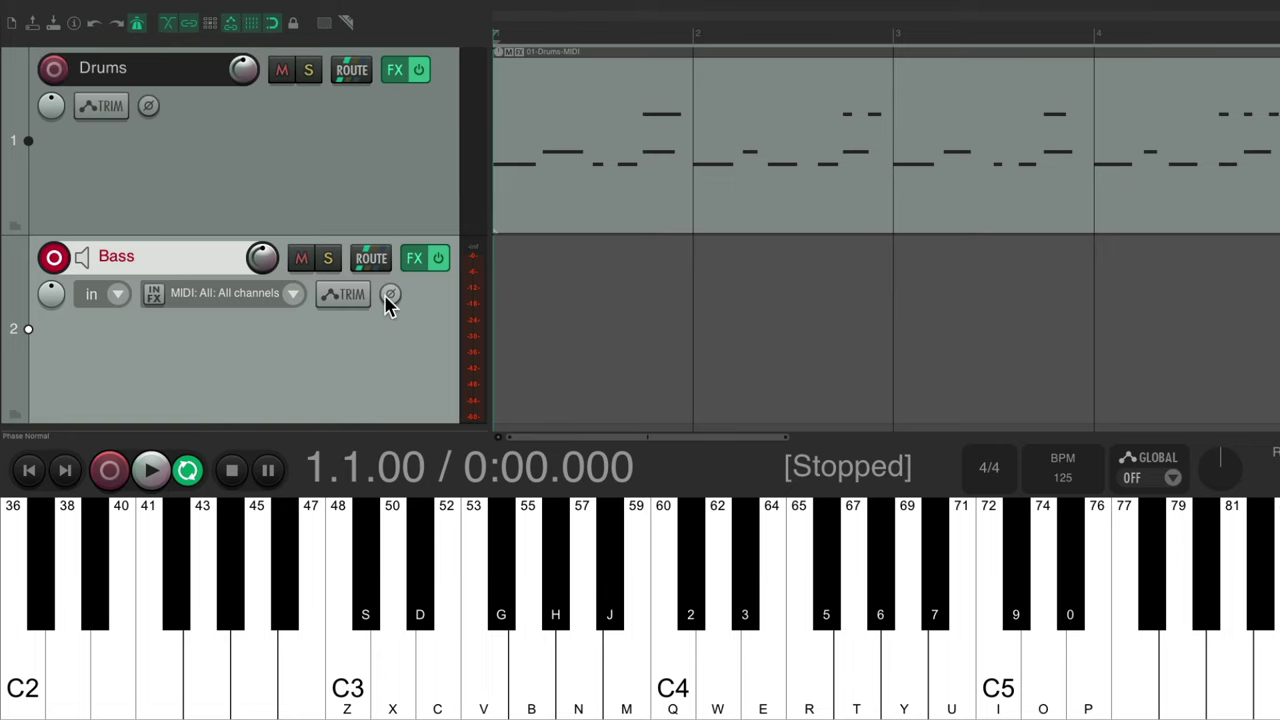
Load the 808 – Rumble preset in the Bass track's Iota Mini instrument.
click(413, 262)
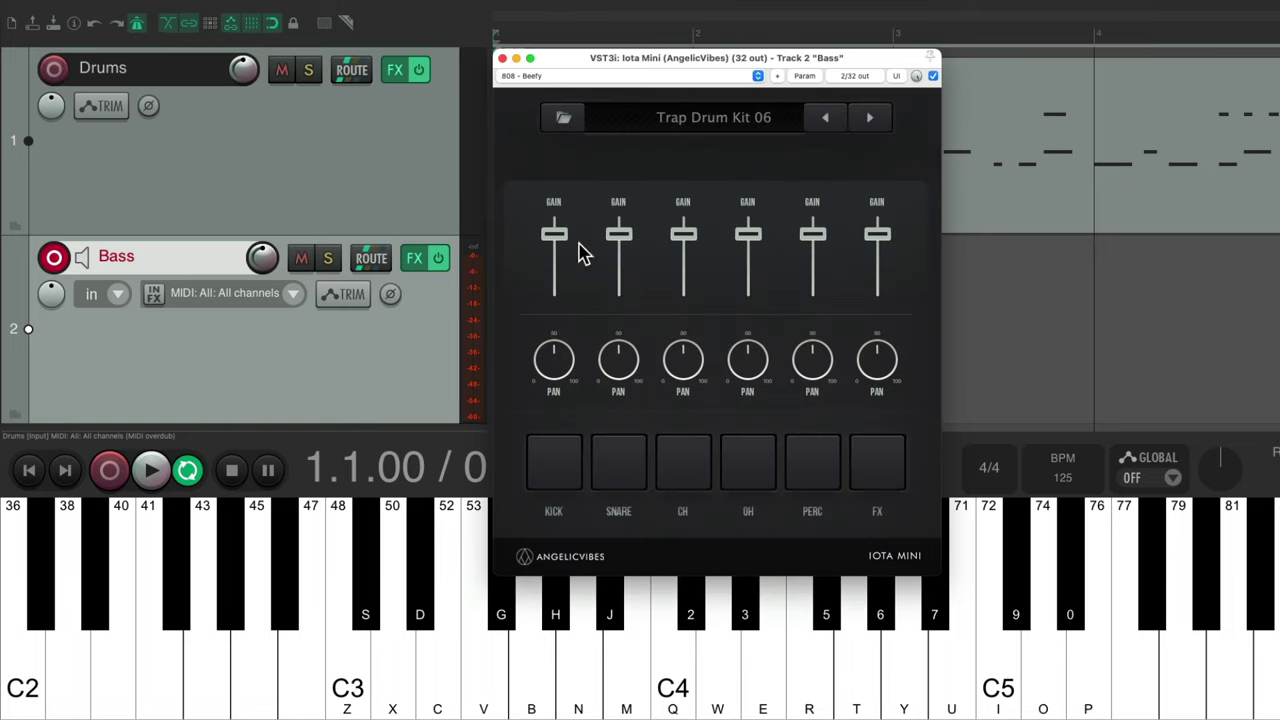
click(706, 126)
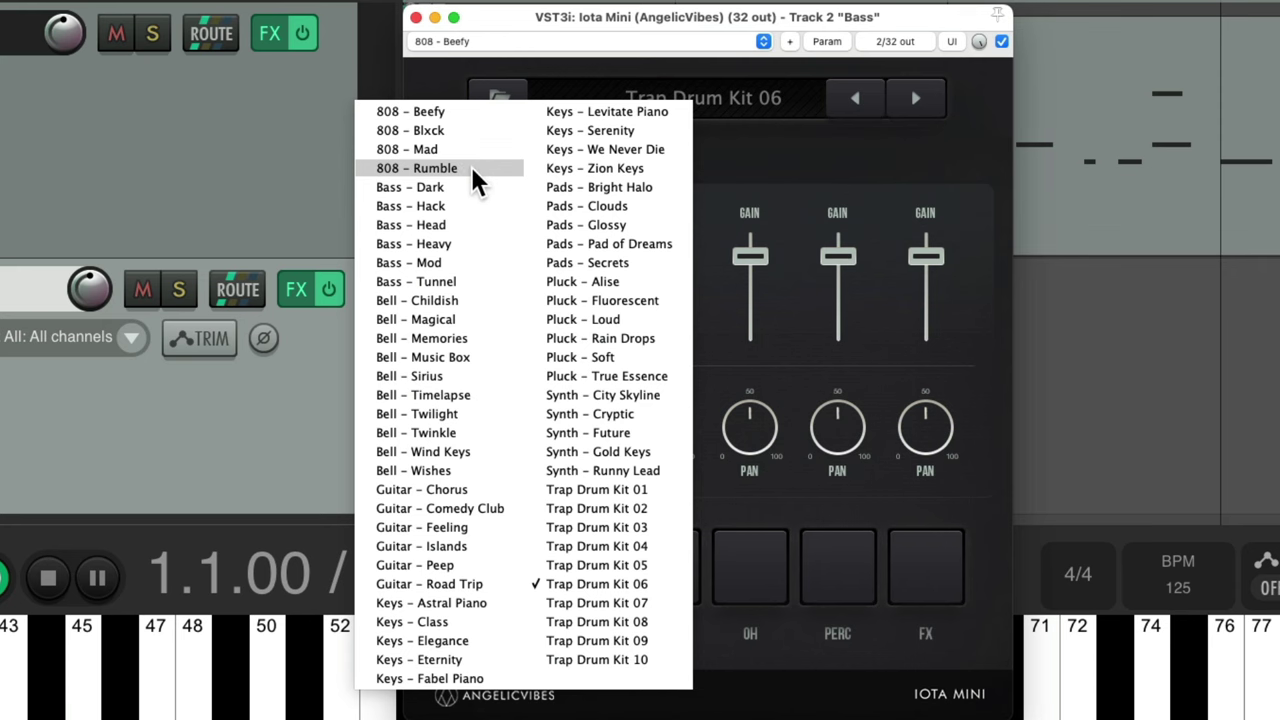
click(472, 168)
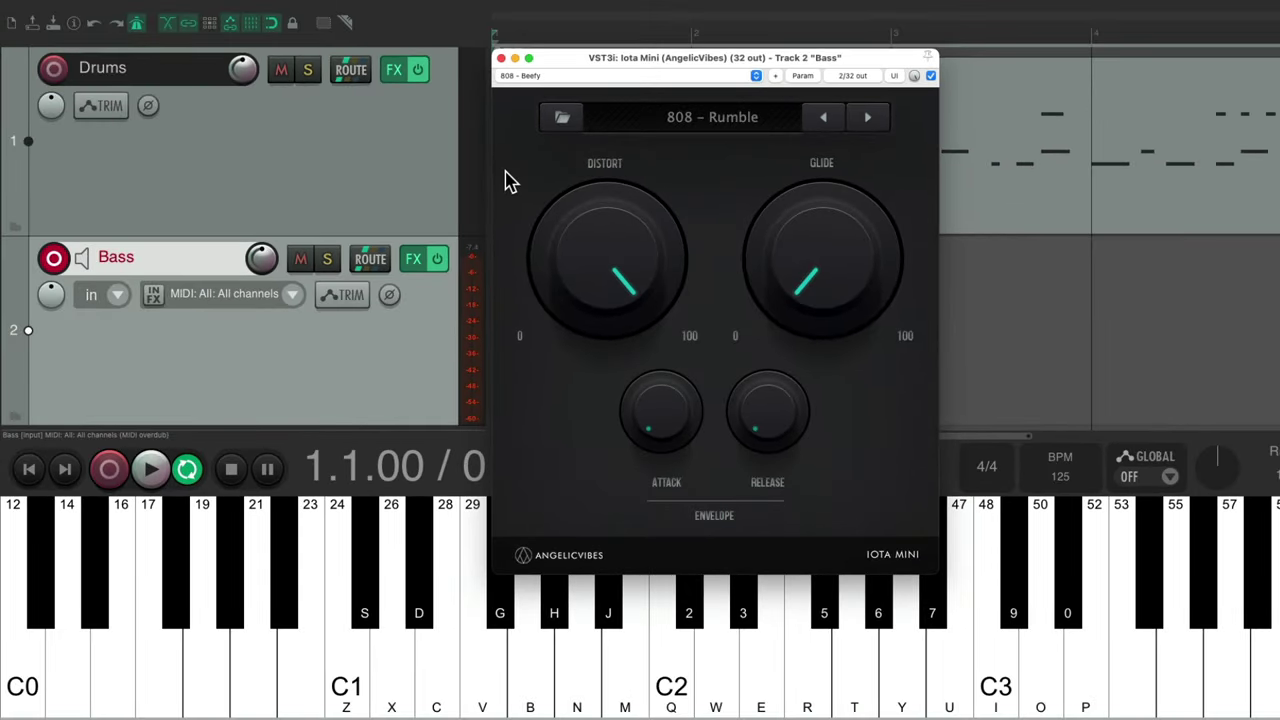
Audition C2 and a few other bass notes on the virtual keyboard, then close the plugin.
key(q)
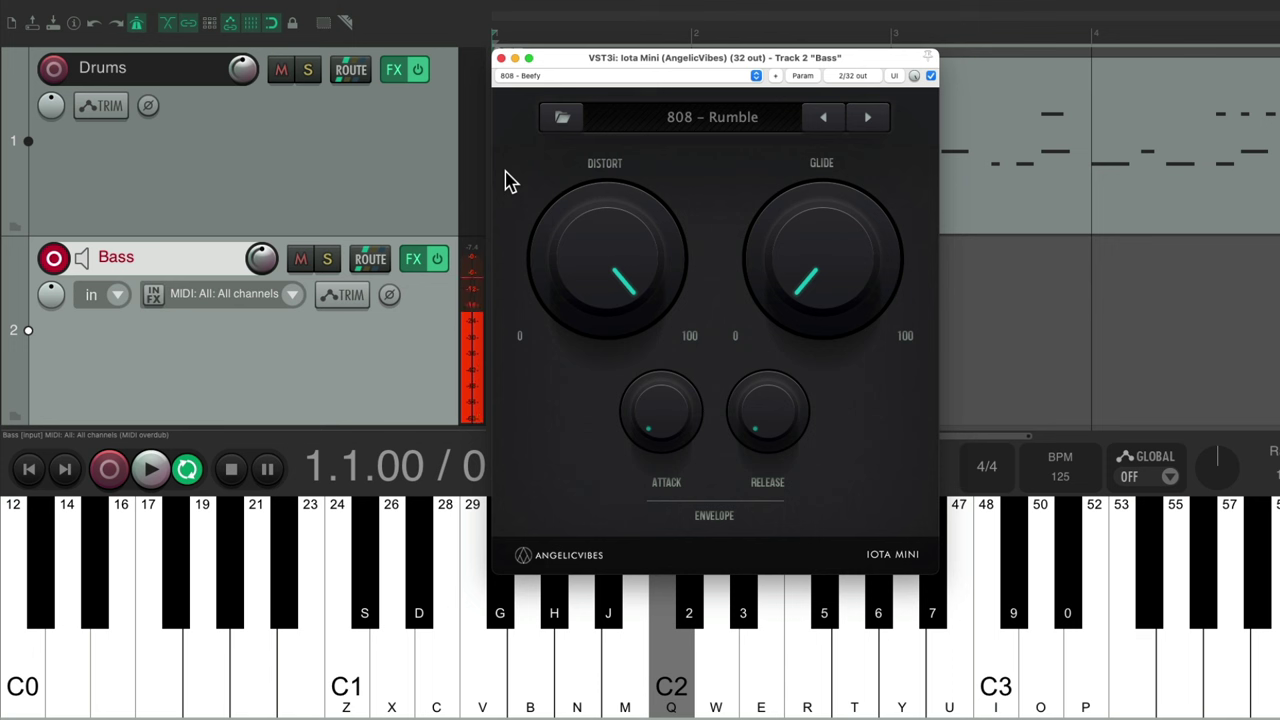
key(b)
key(q)
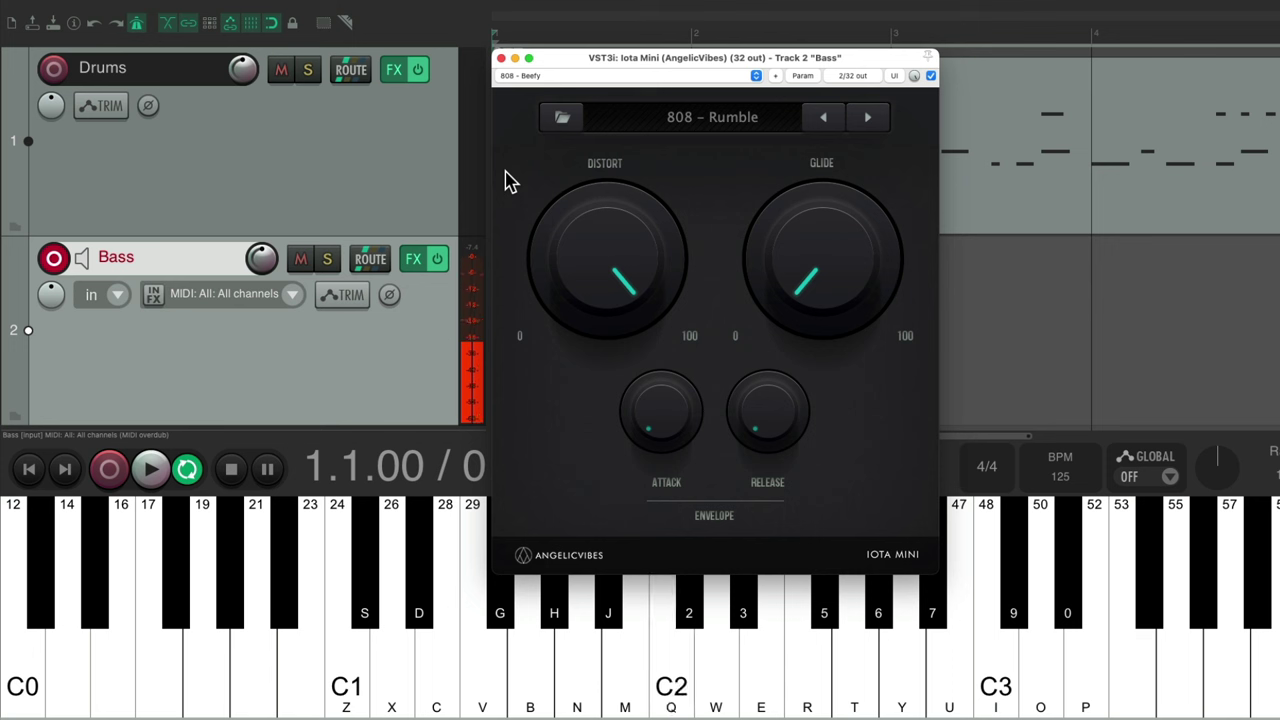
key(w)
key(b)
key(x)
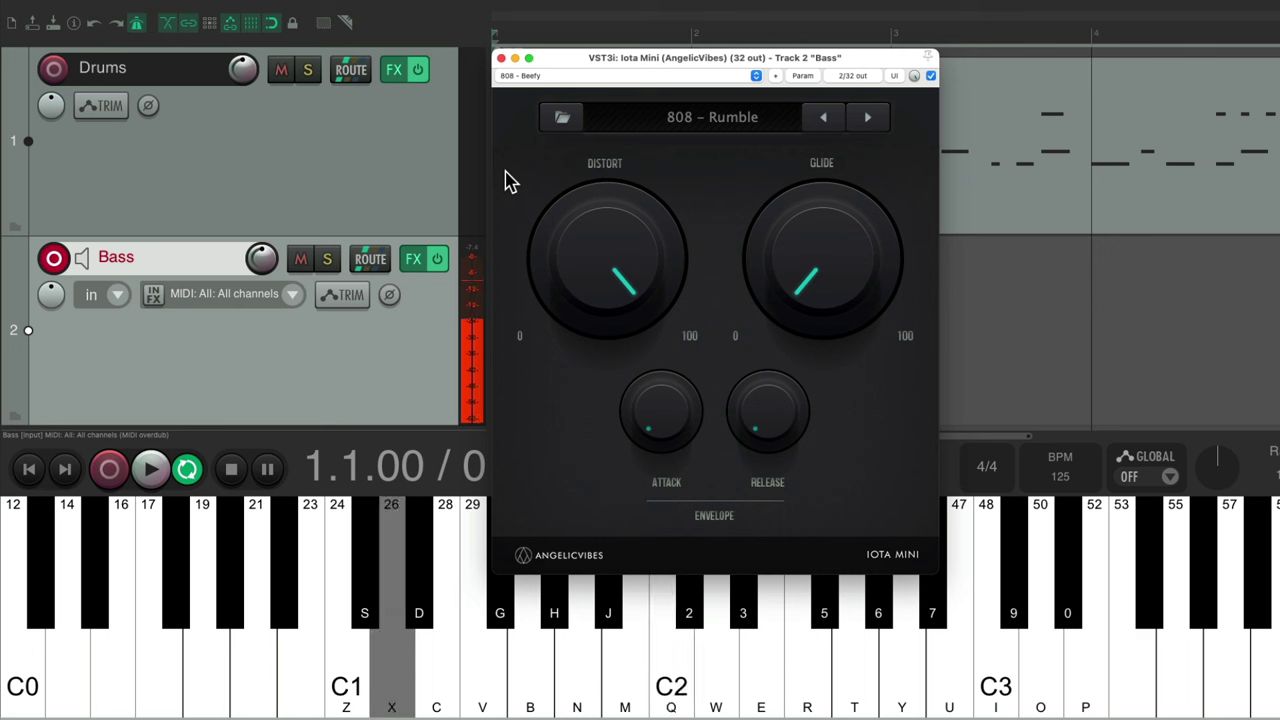
key(b)
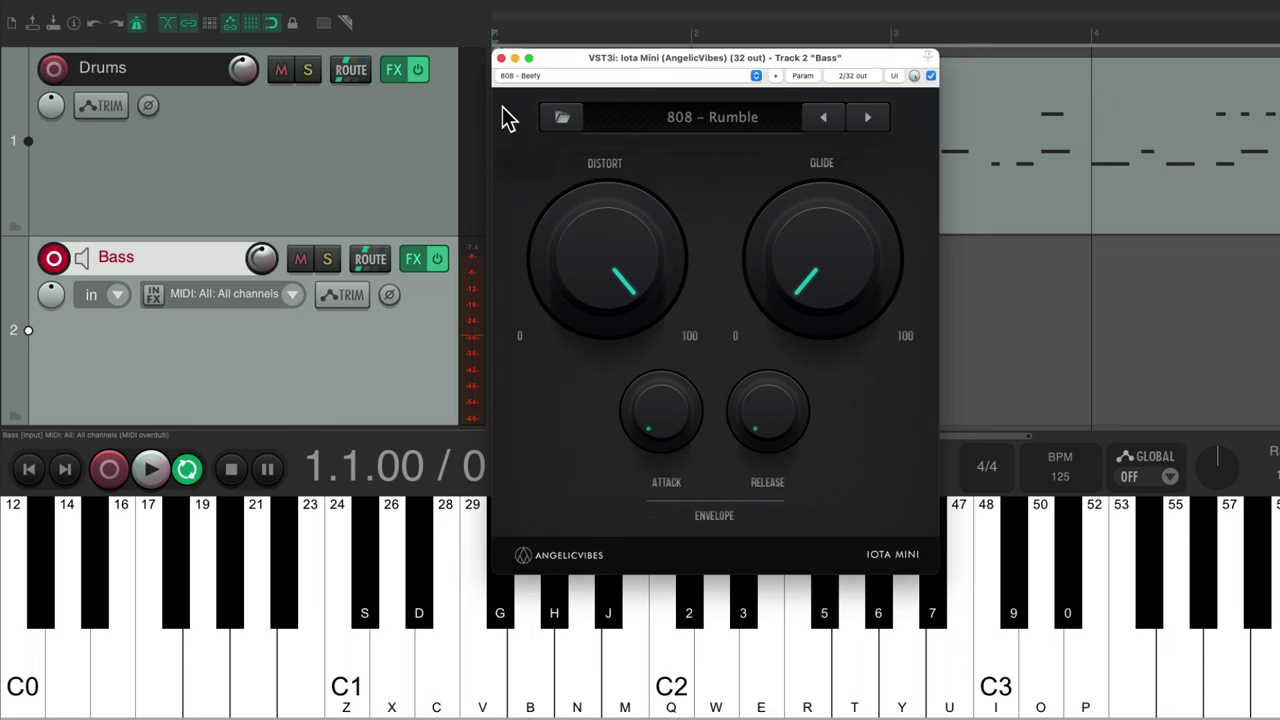
click(501, 57)
Record the bass phrase starting on C2 and ending on D2 with a count-in, then stop.
key(ctrl+r)
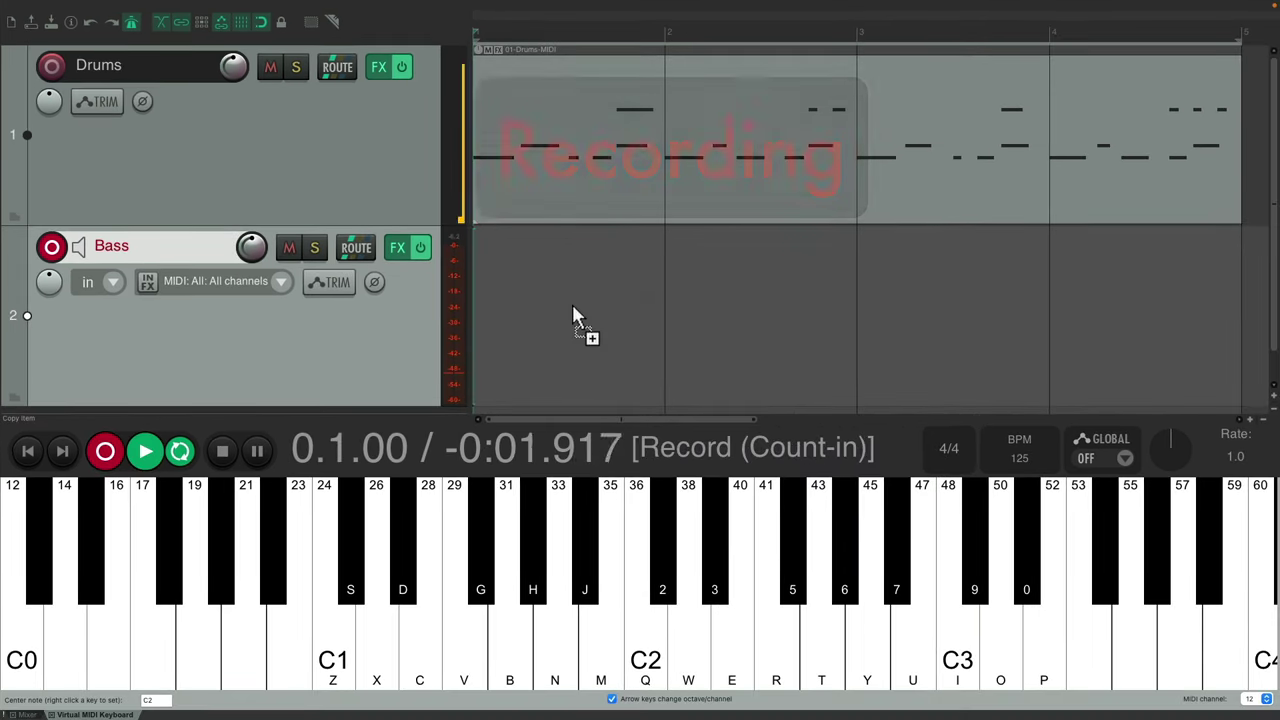
key(q)
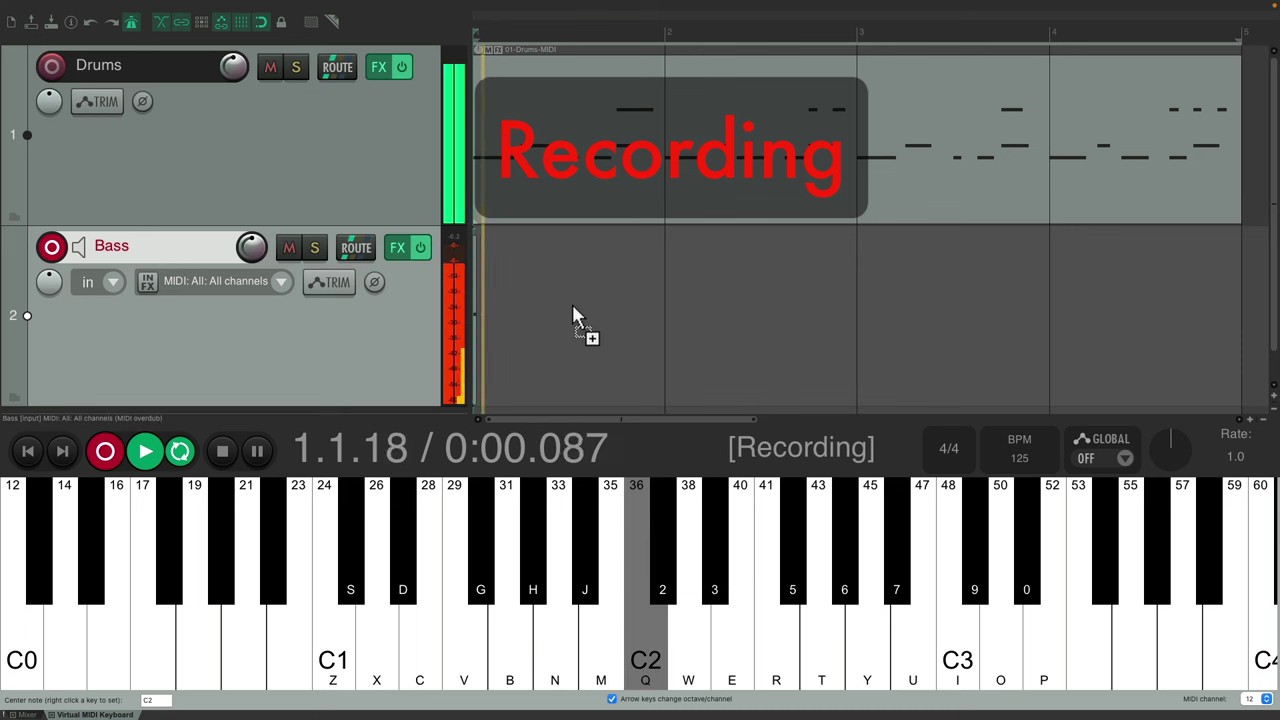
key(b)
key(q)
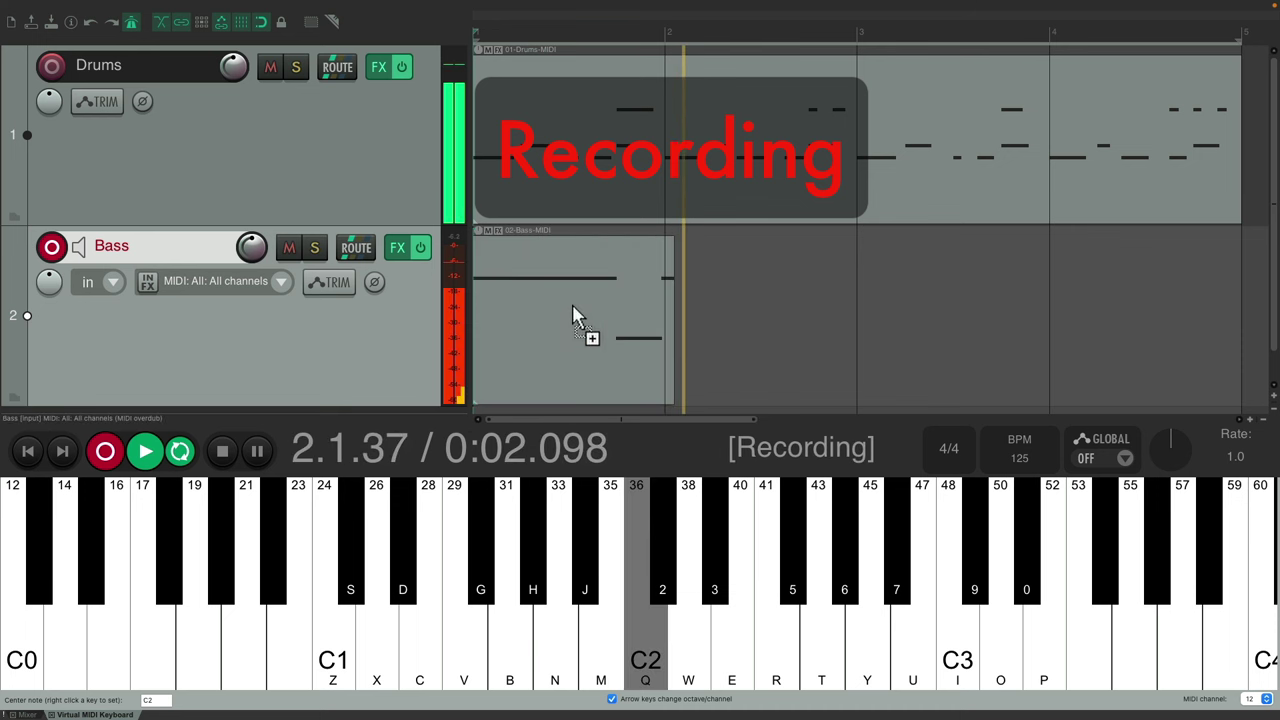
key(w)
key(b)
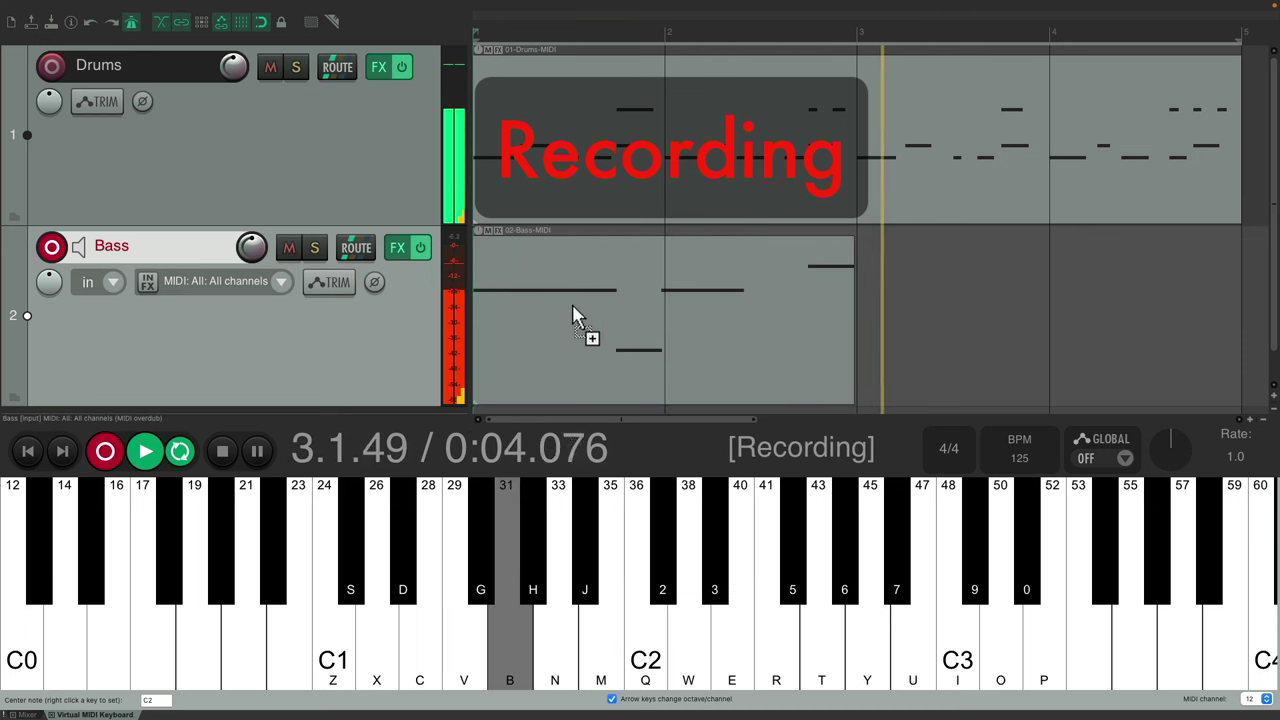
key(x)
key(b)
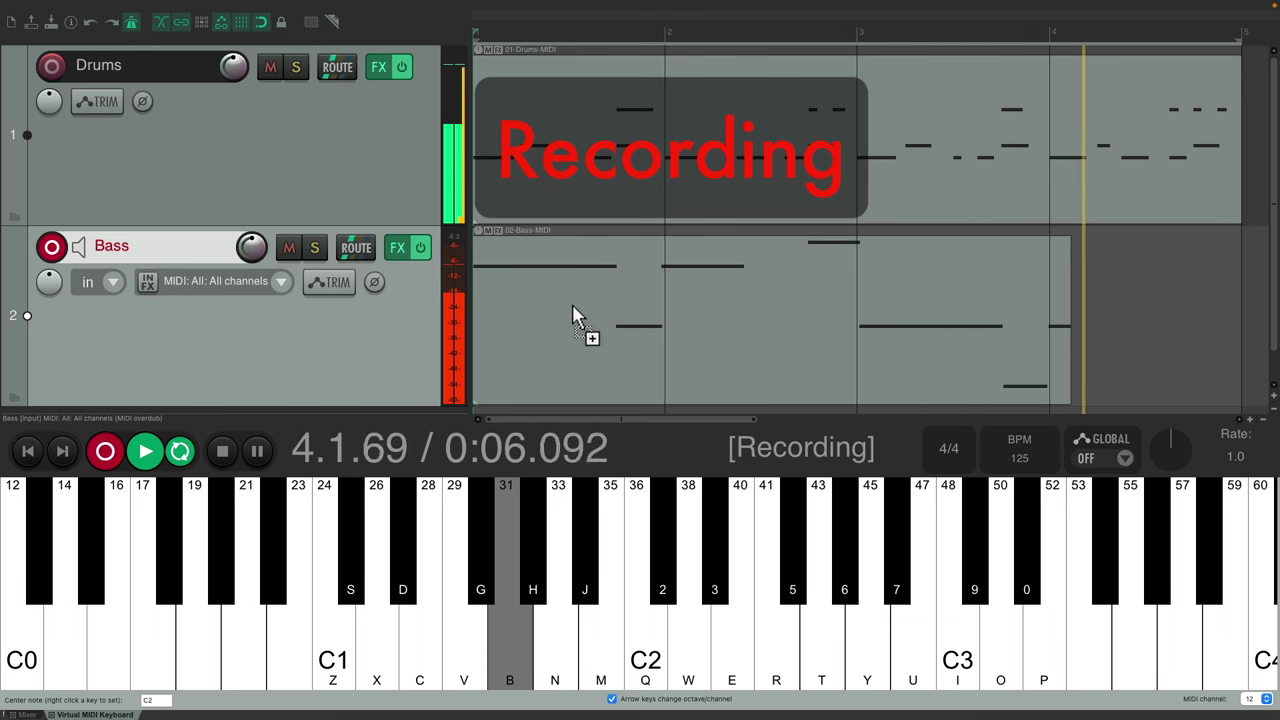
key(w)
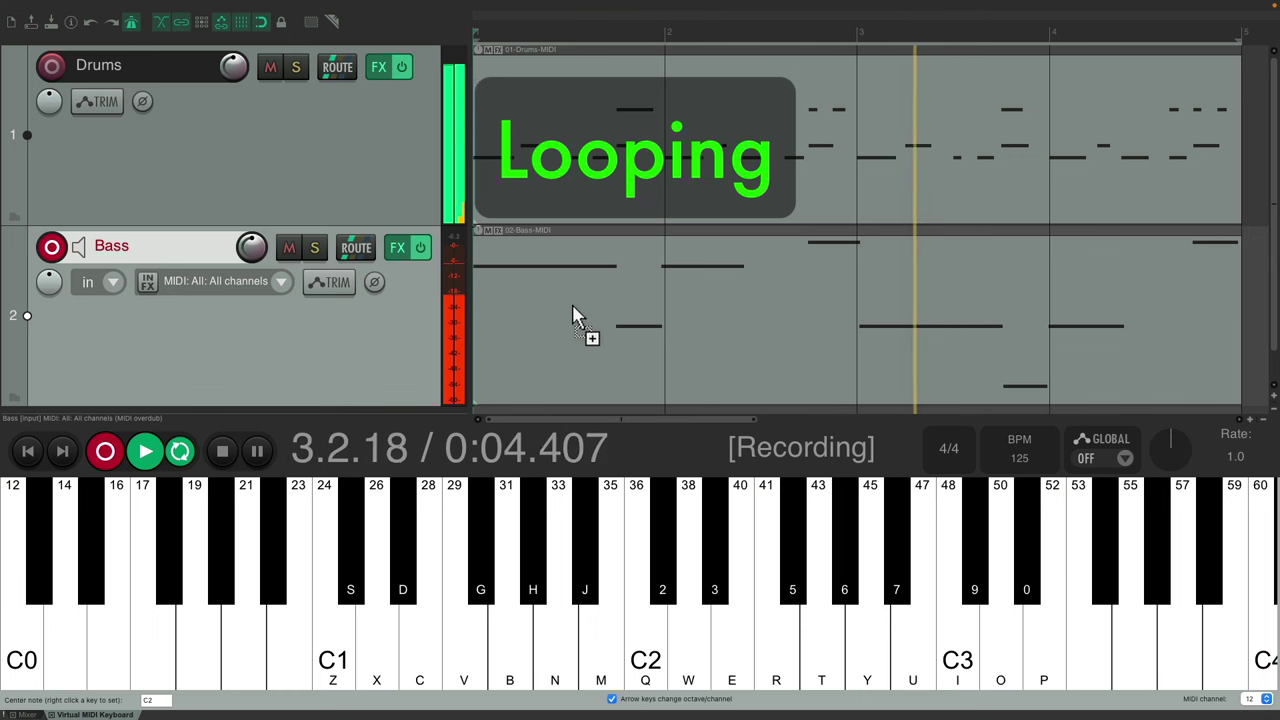
key(space)
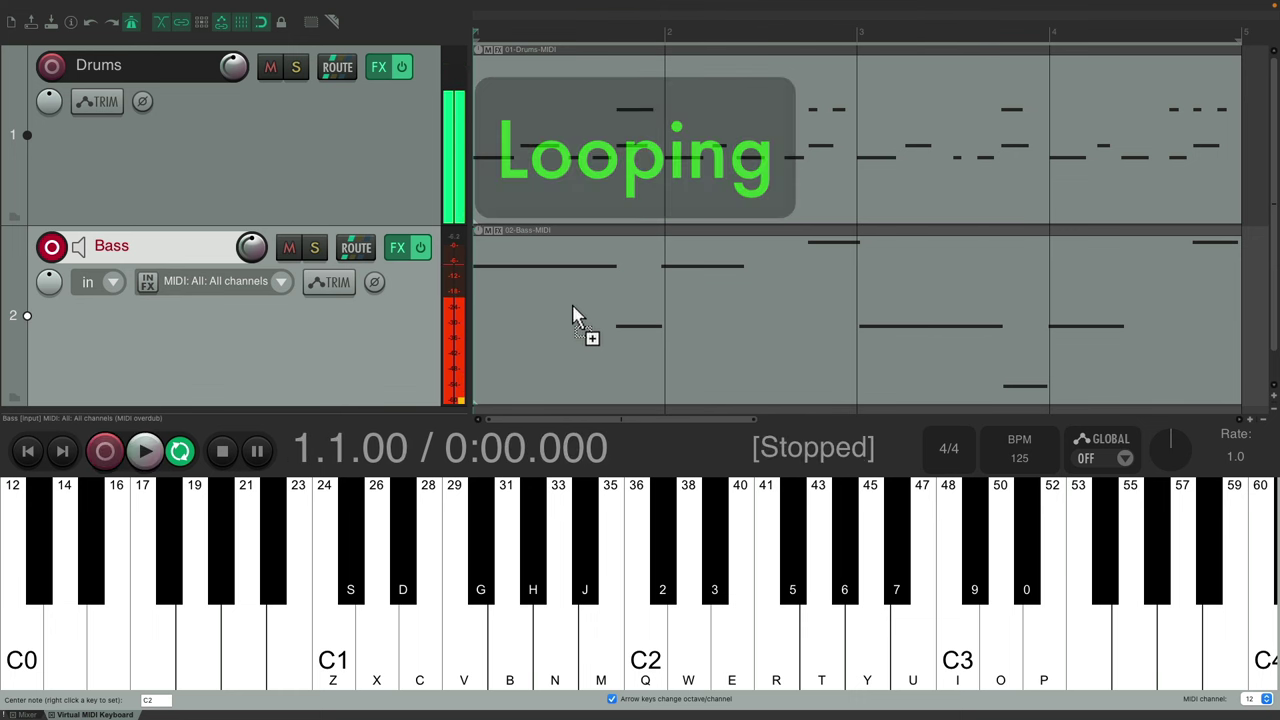
Open the Bass take in the MIDI editor and play back the recorded line.
double_click(564, 272)
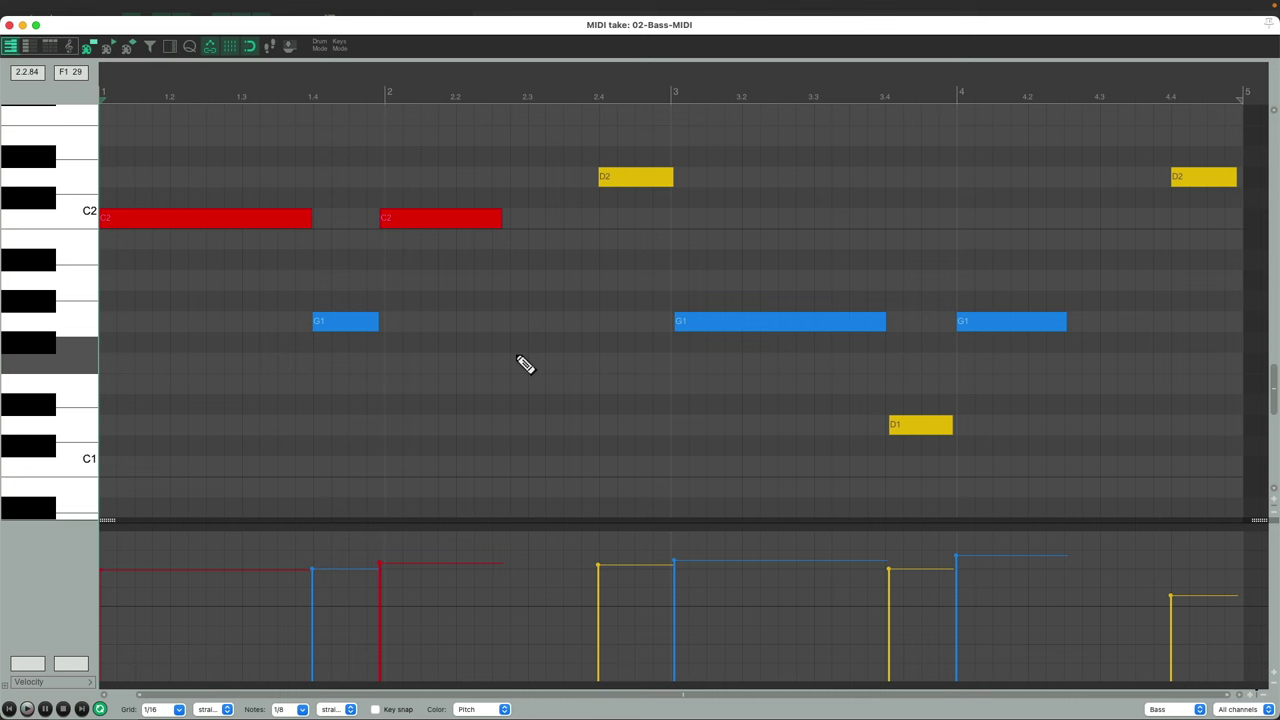
key(space)
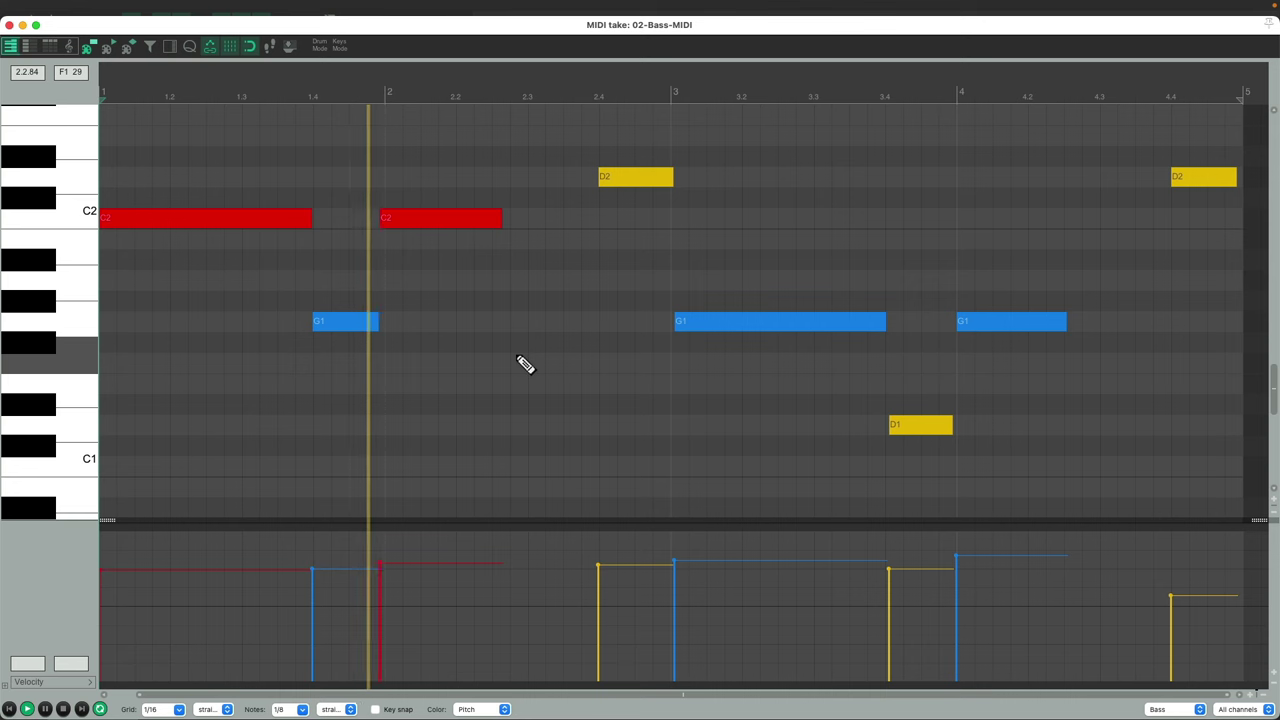
key(space)
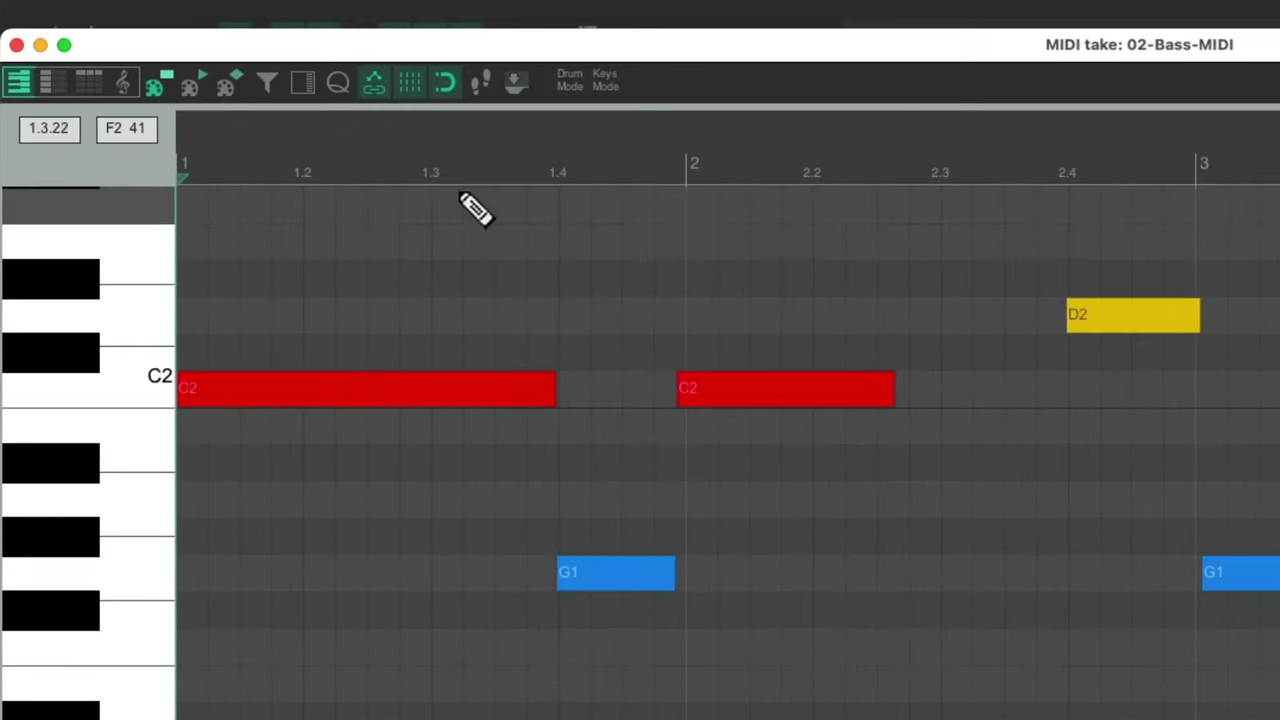
Quantize the bass notes to a 1/4 grid and play the result.
click(342, 84)
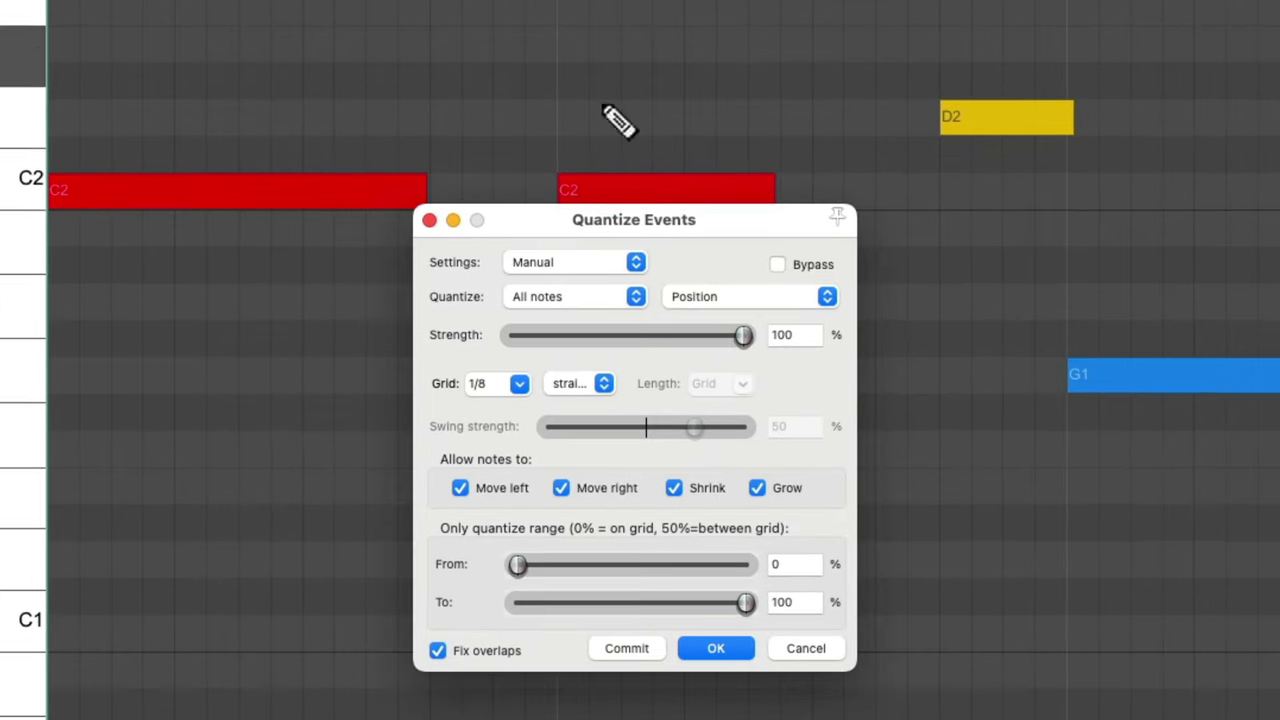
click(519, 384)
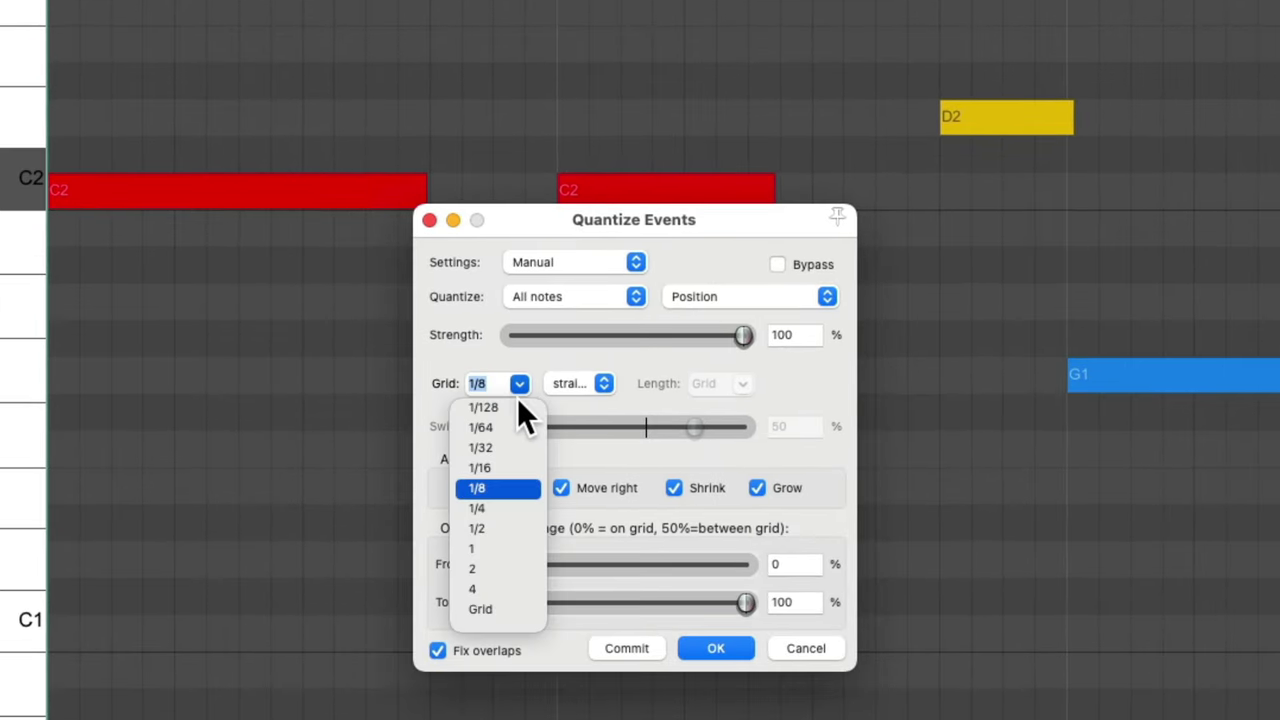
click(520, 508)
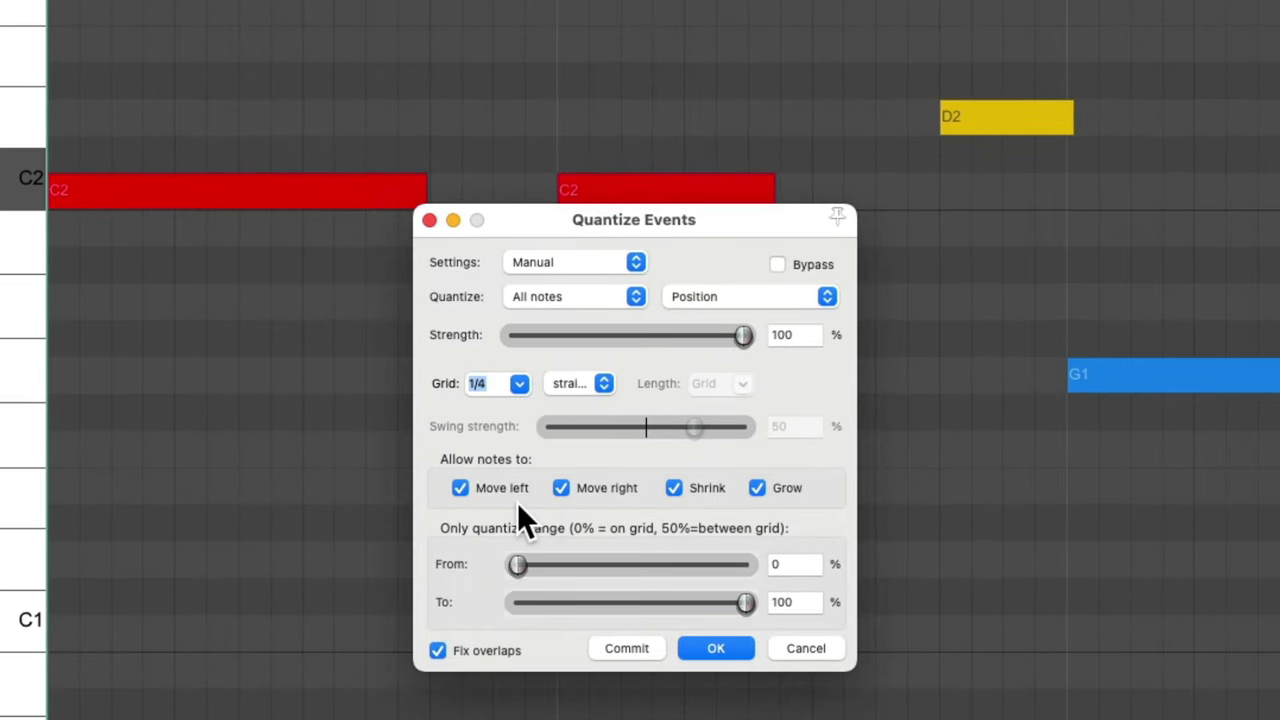
click(716, 648)
key(space)
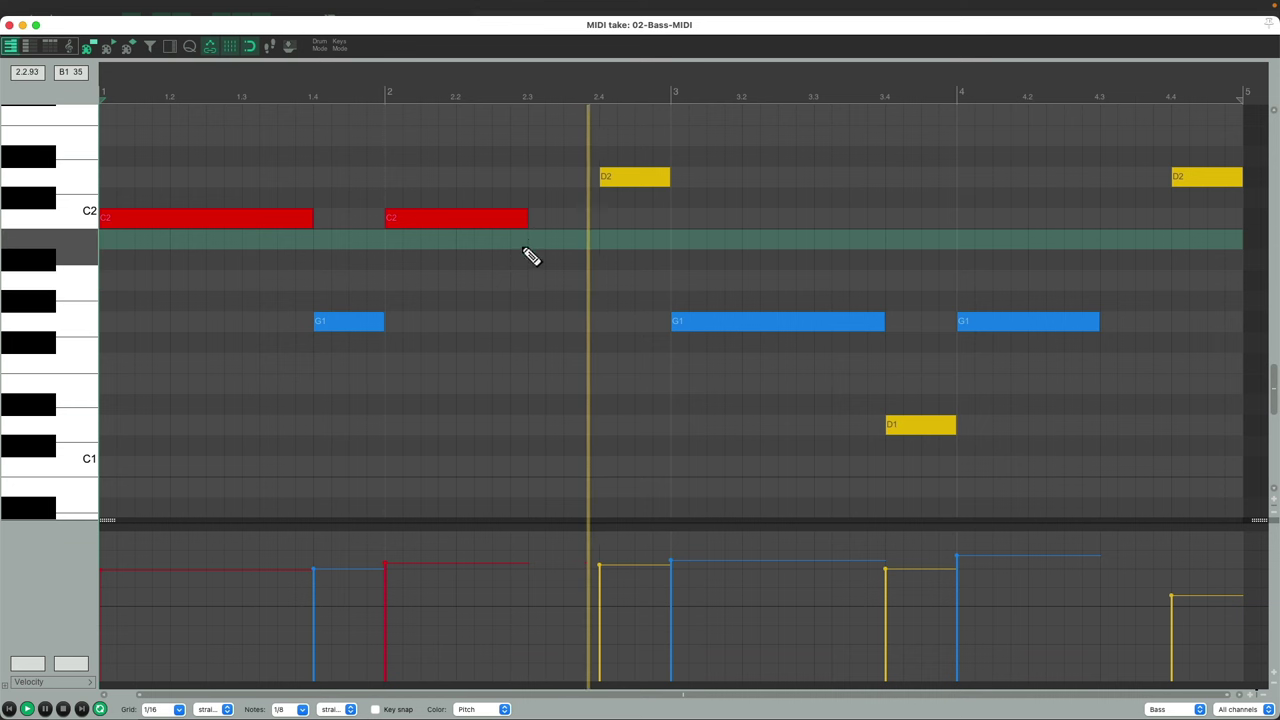
Shorten the second C2 bass note to end near beat 2.2 and play it back.
key(space)
drag(525, 218, 455, 230)
key(space)
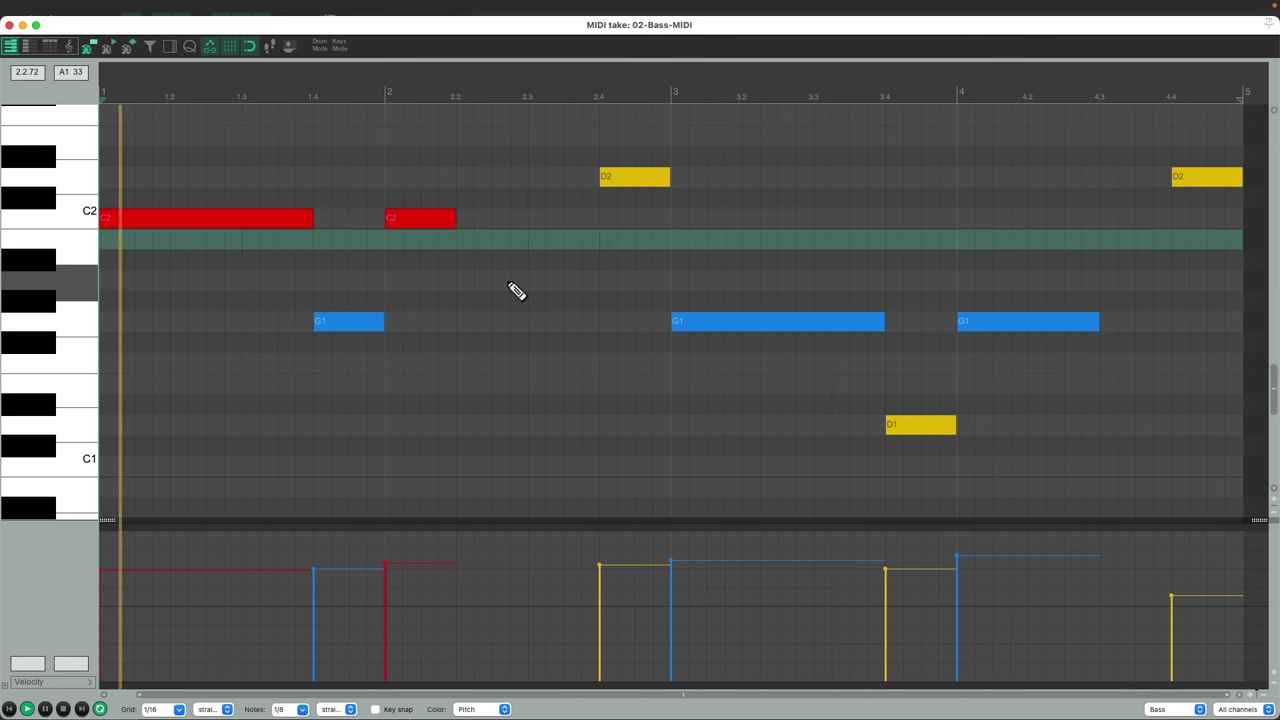